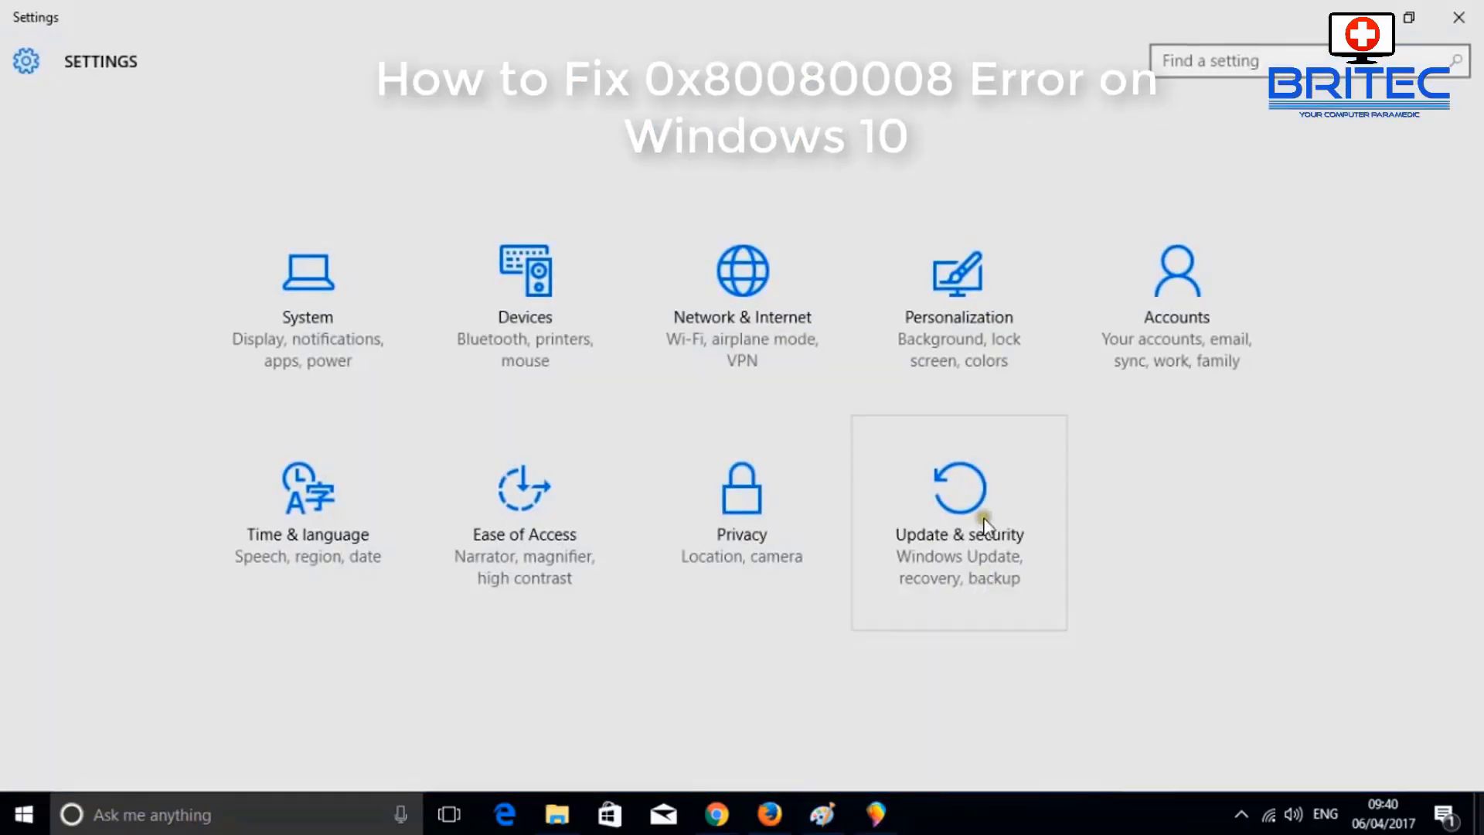
Step: Open Update & Security and retry the failed Windows Update installation
{"action": "left_click", "coordinate": [985, 528]}
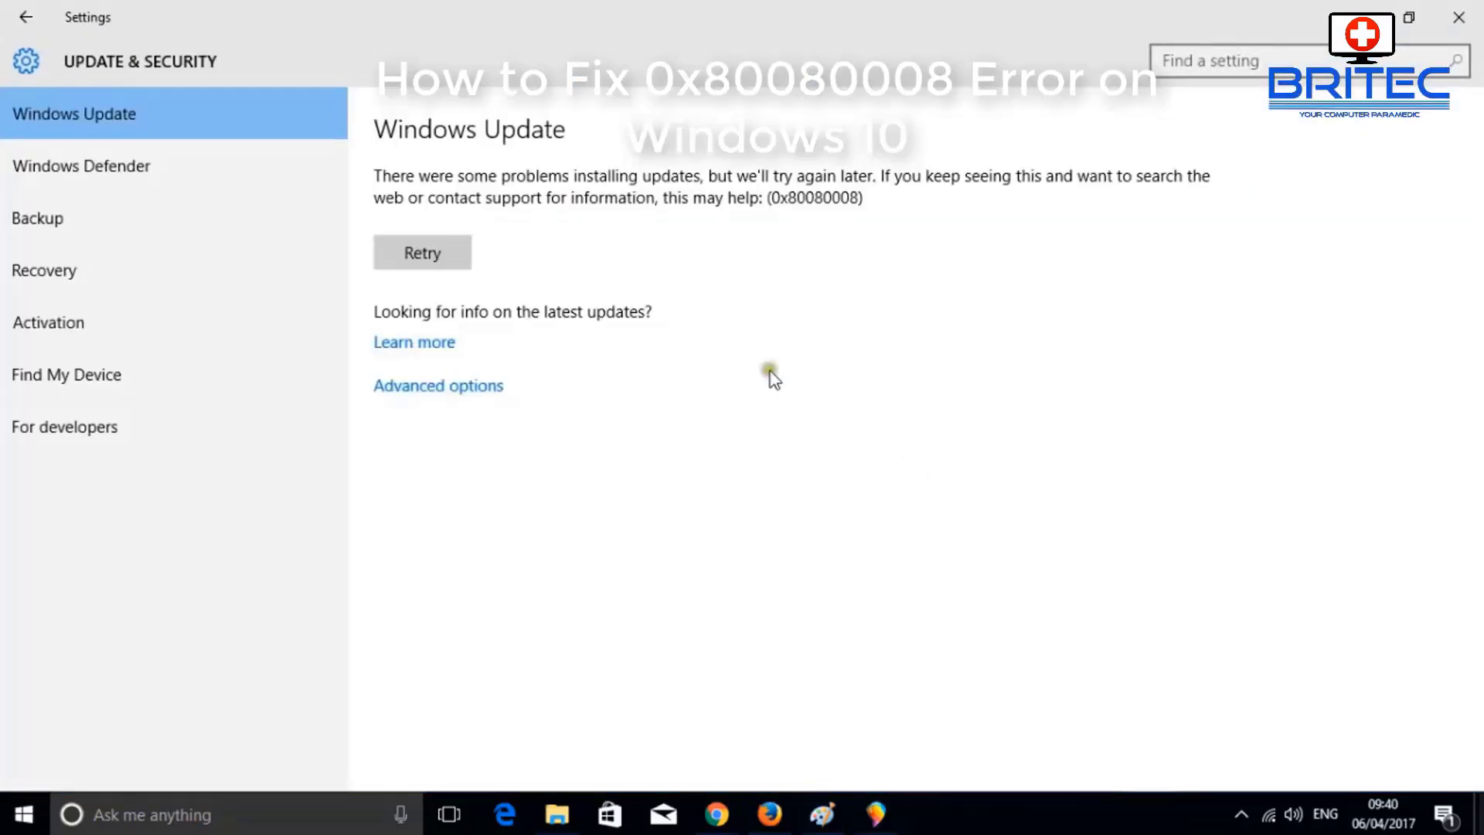
{"action": "left_click", "coordinate": [410, 249]}
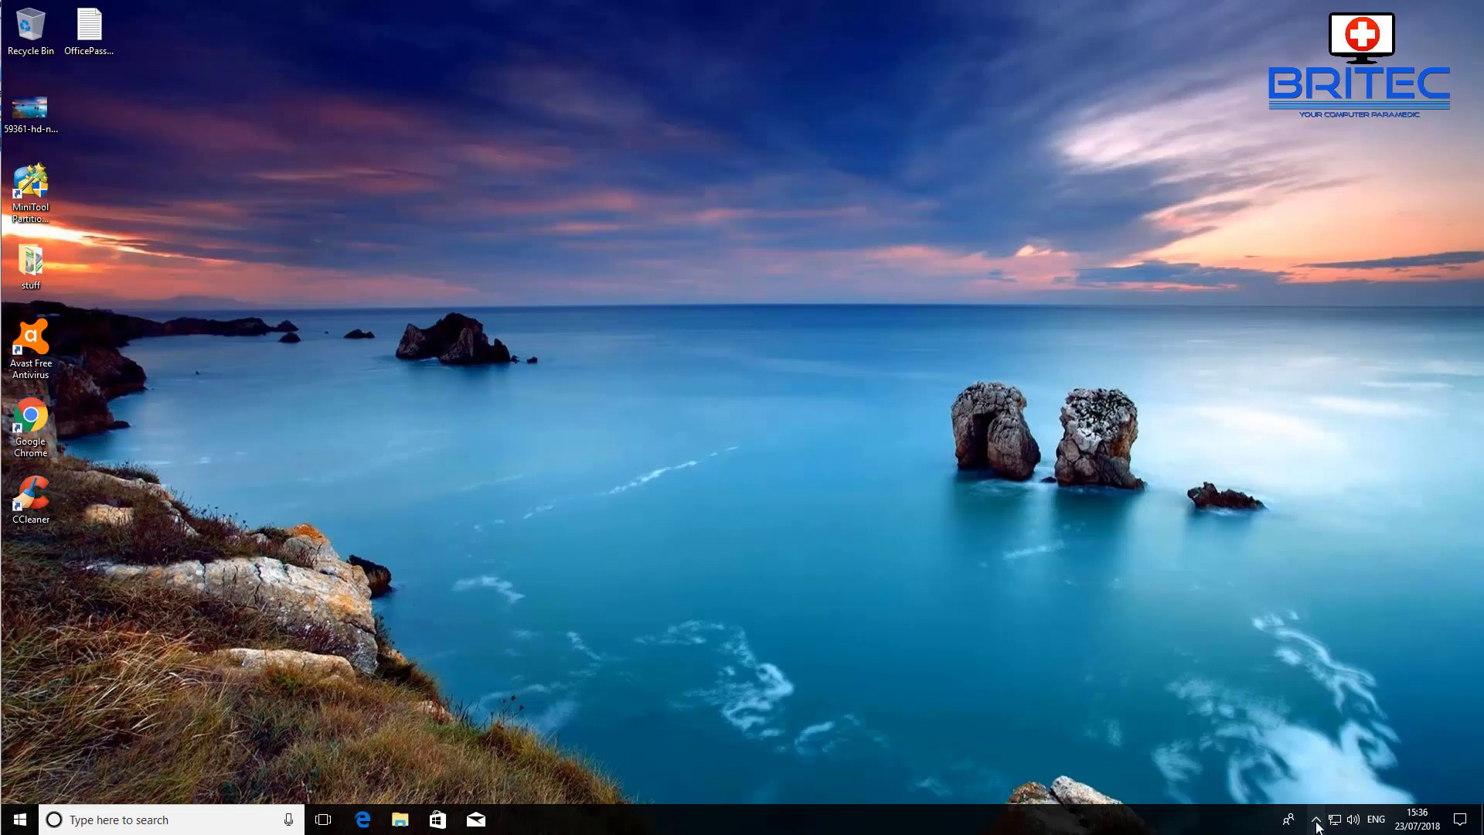
Step: Permanently disable all Avast shields and confirm the component stop
{"action": "left_click", "coordinate": [1316, 821]}
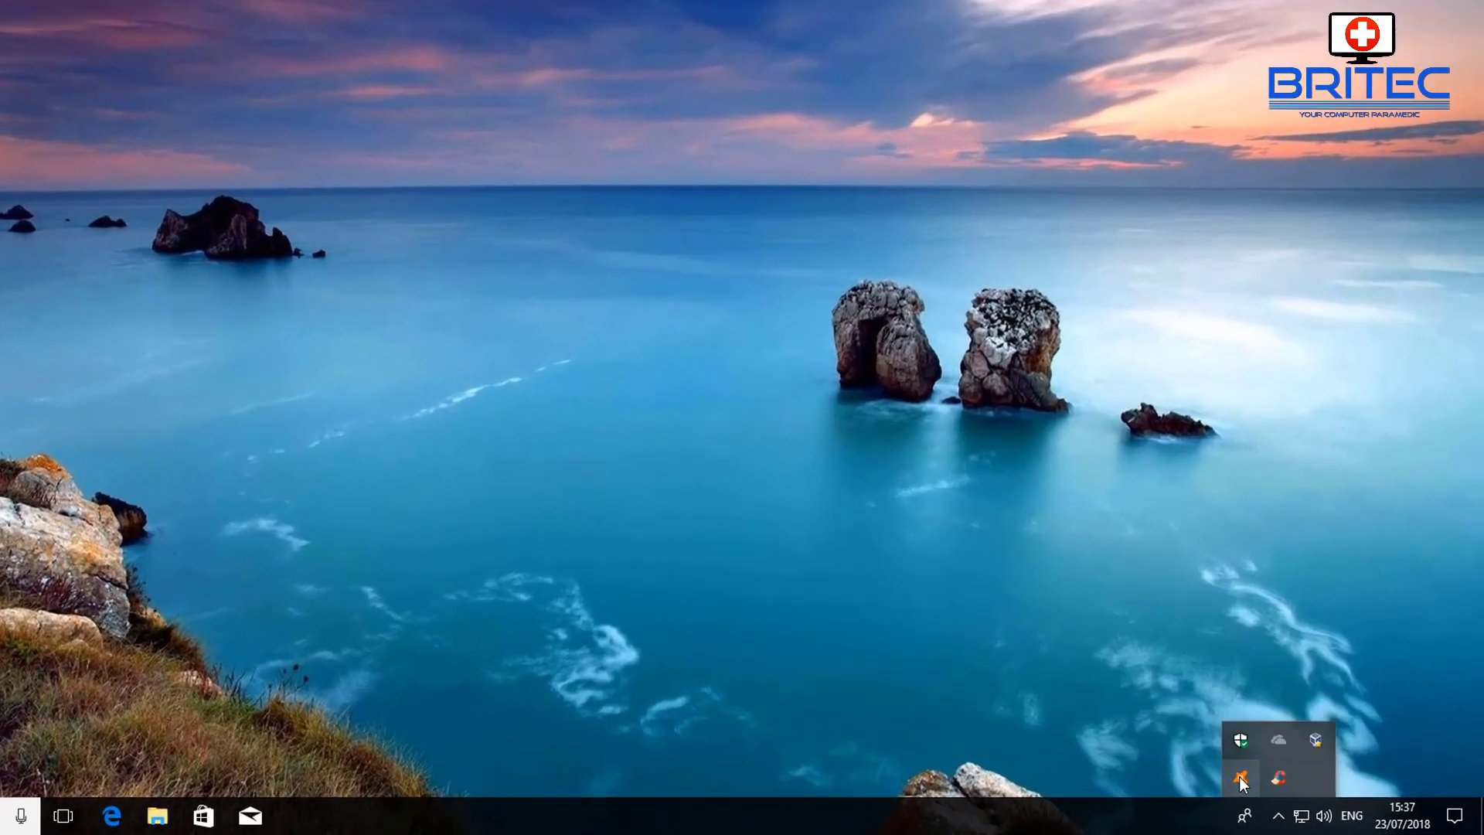
{"action": "right_click", "coordinate": [1286, 790]}
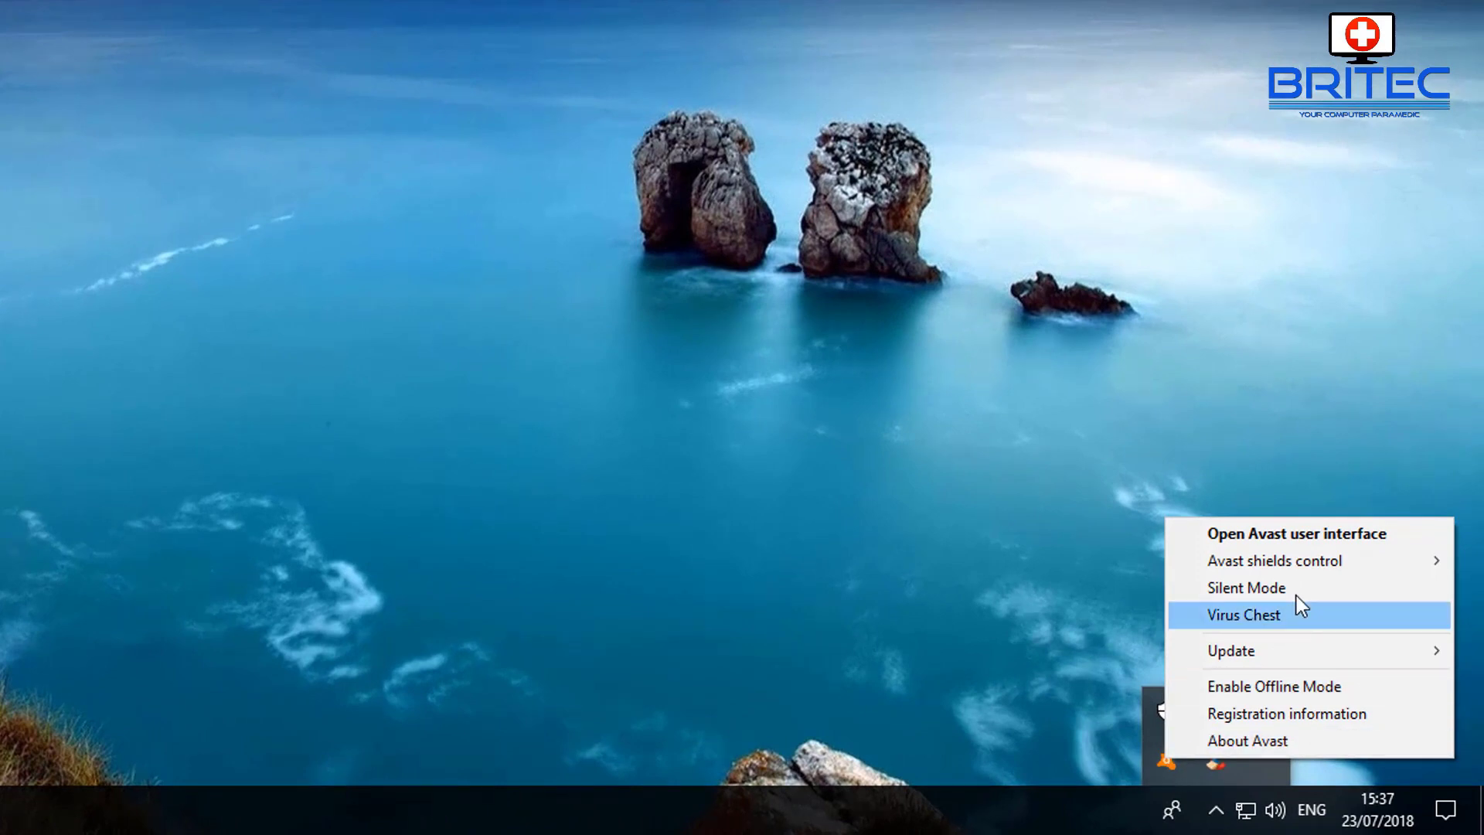
{"action": "mouse_move", "coordinate": [1301, 559]}
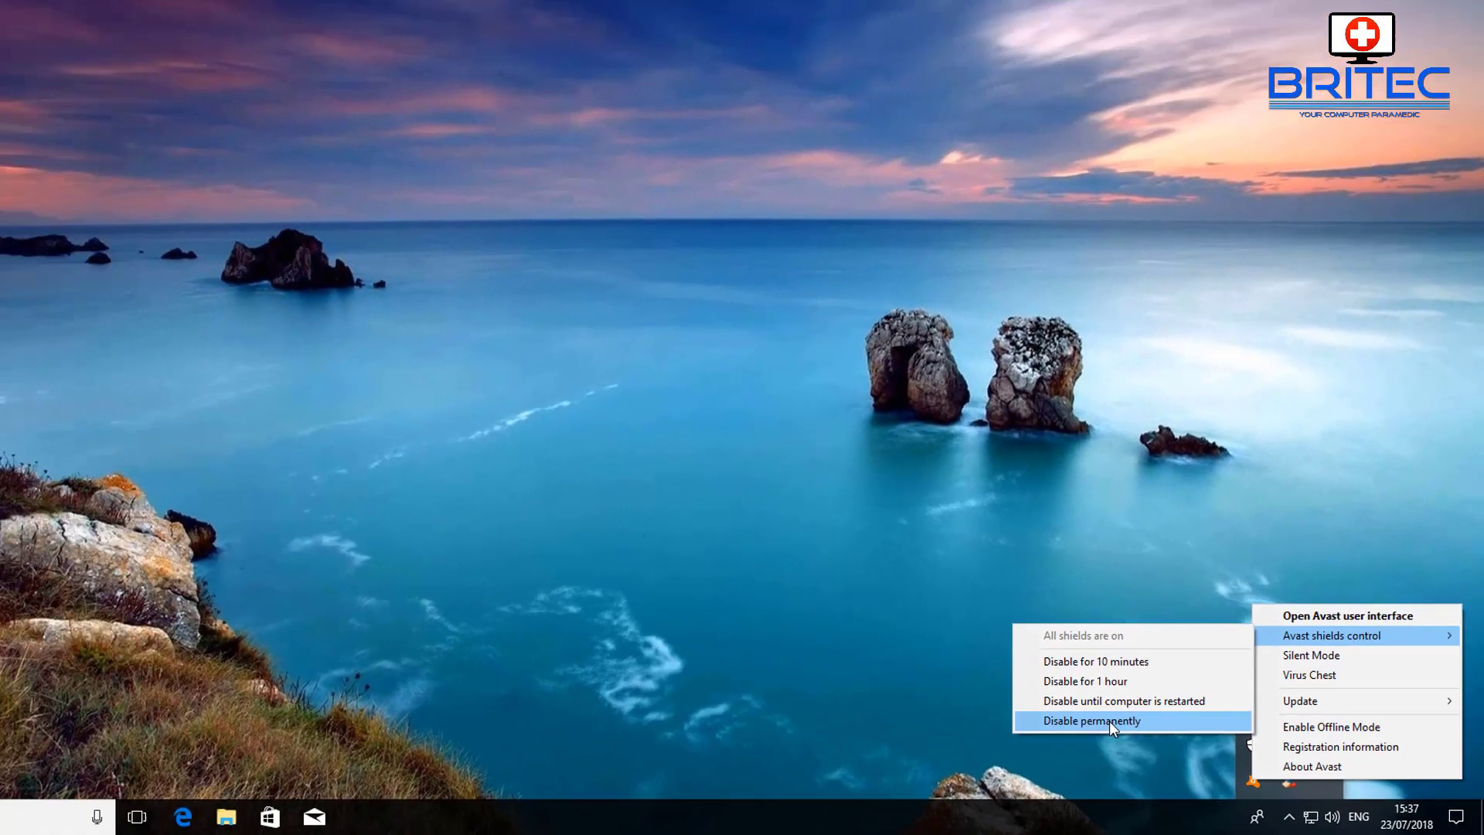
{"action": "left_click", "coordinate": [969, 678]}
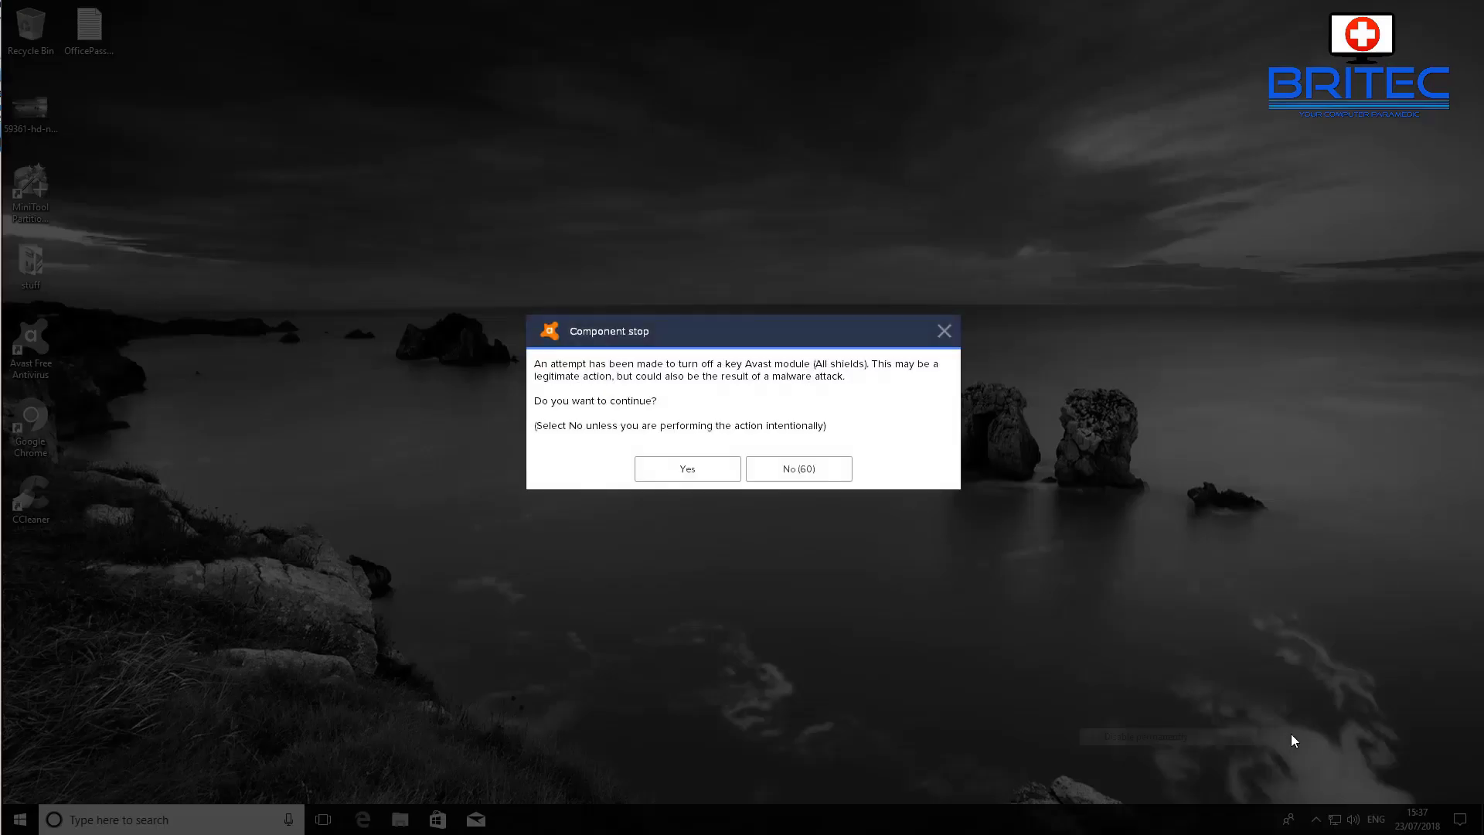
{"action": "left_click", "coordinate": [690, 472]}
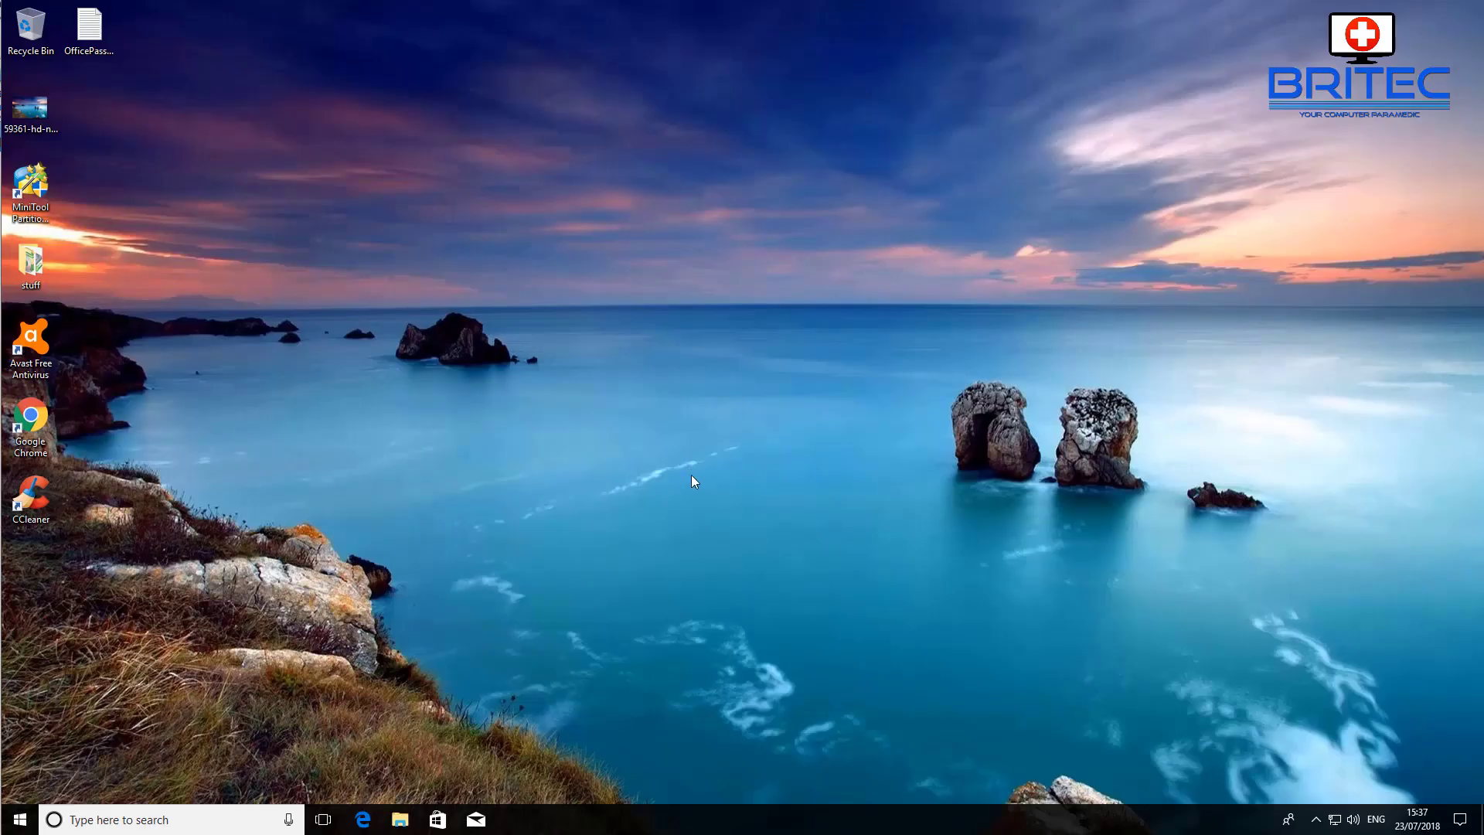
{"action": "left_click", "coordinate": [1316, 820]}
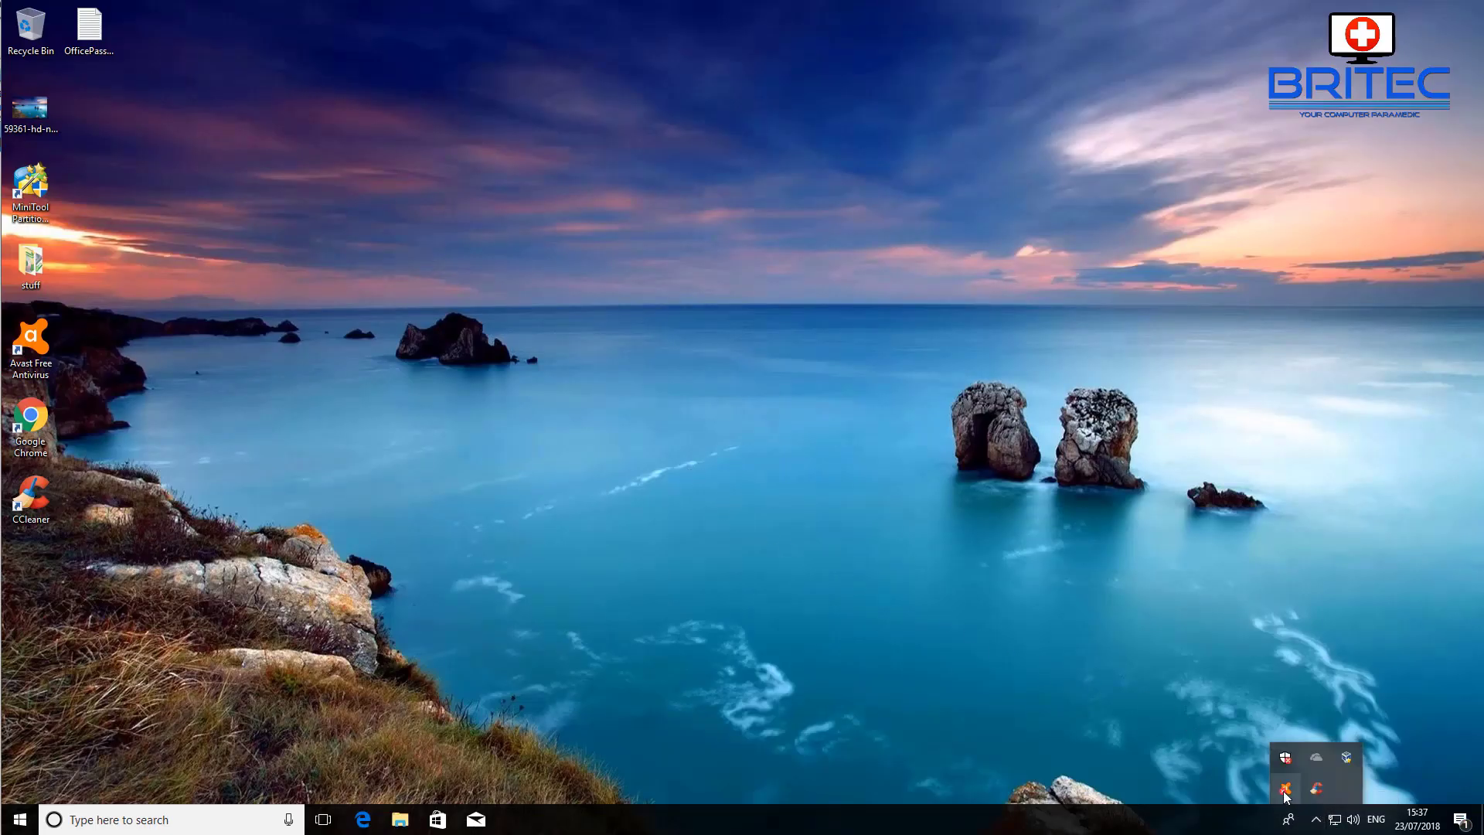
{"action": "left_click", "coordinate": [1086, 743]}
Step: Search Windows for "troubleshoot" and open the Troubleshoot system settings
{"action": "left_click", "coordinate": [96, 816]}
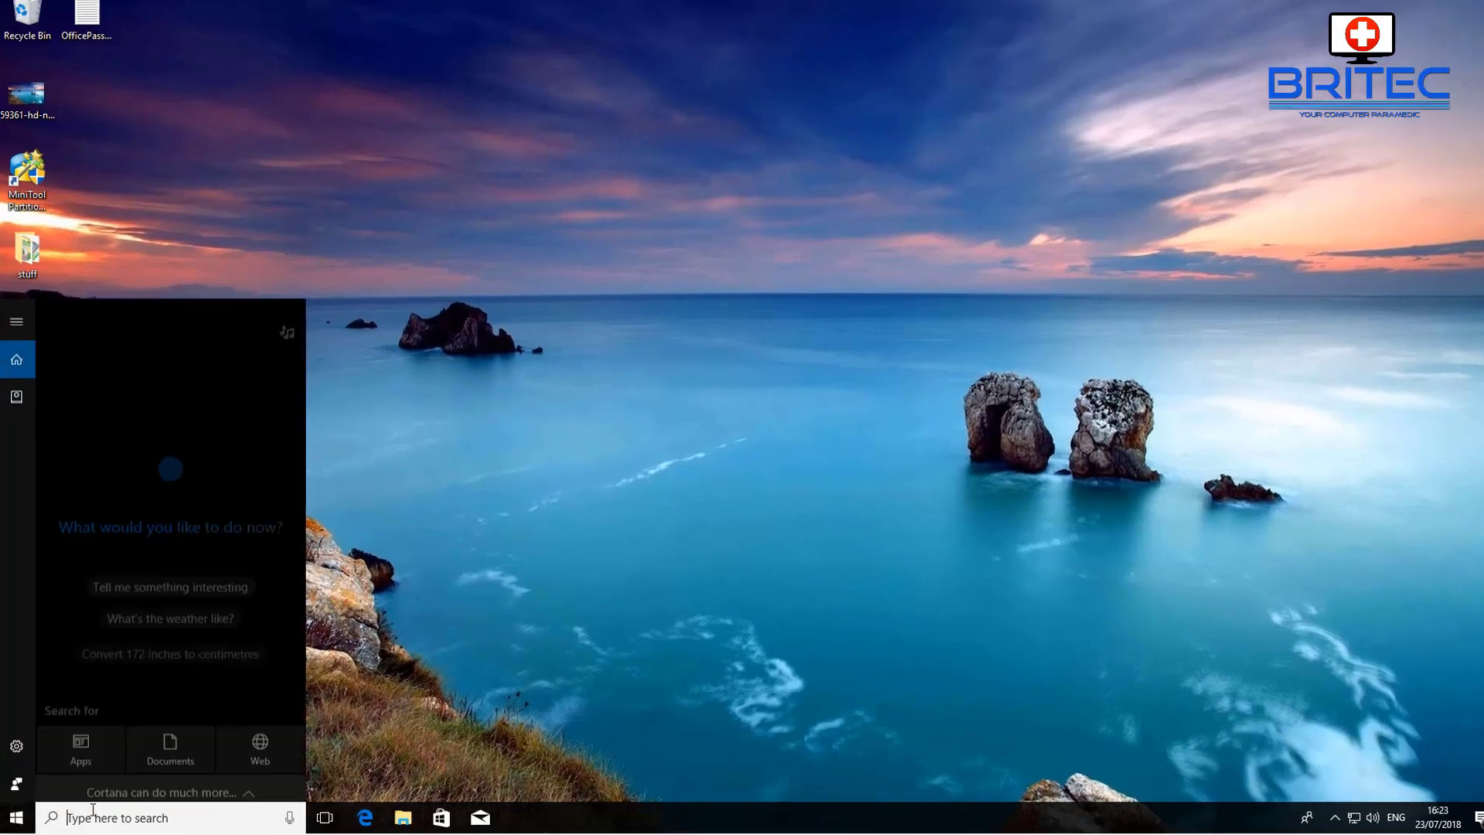
{"action": "type", "text": "troubl"}
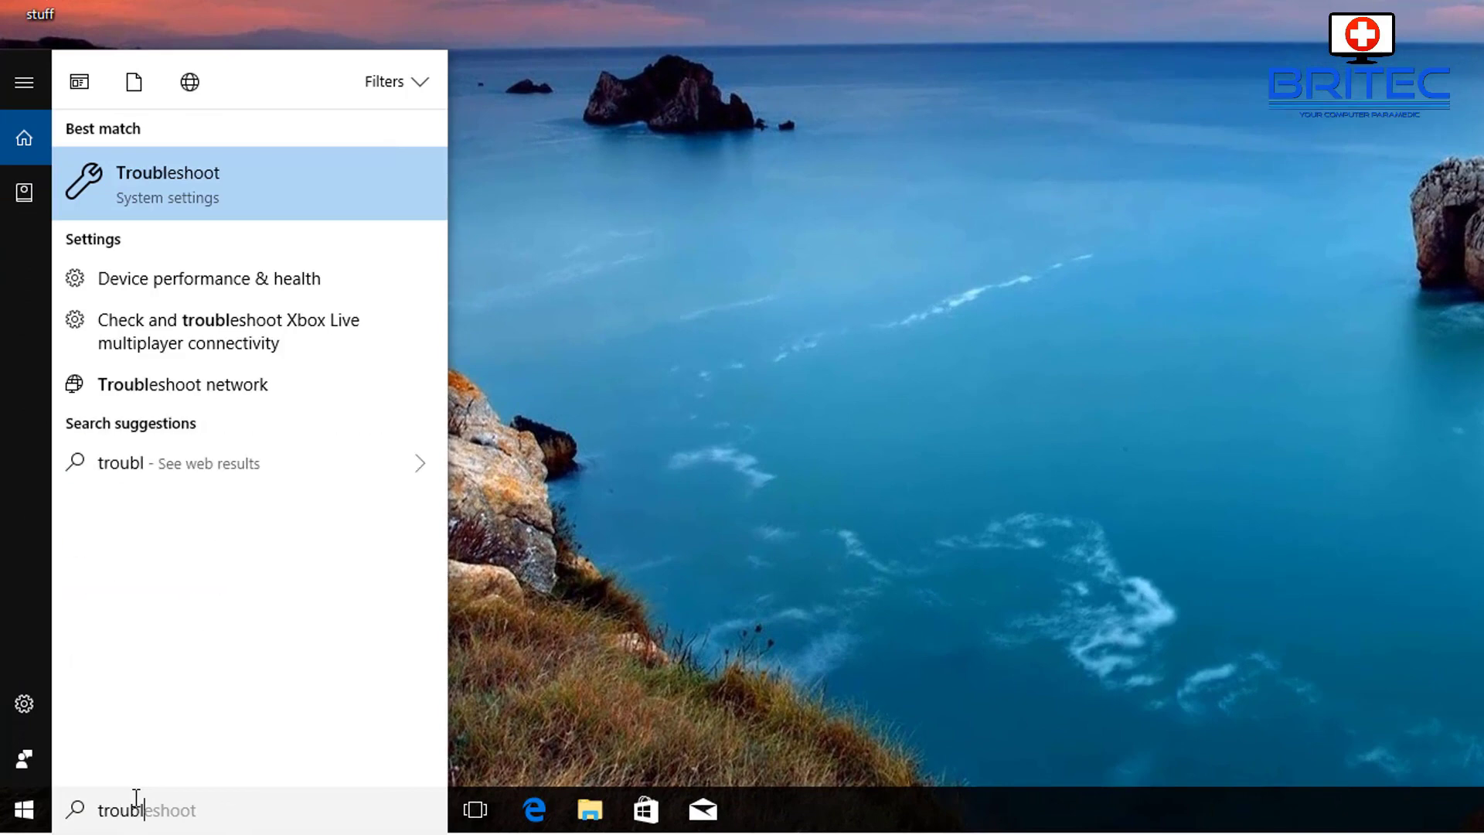
{"action": "type", "text": "eshoot"}
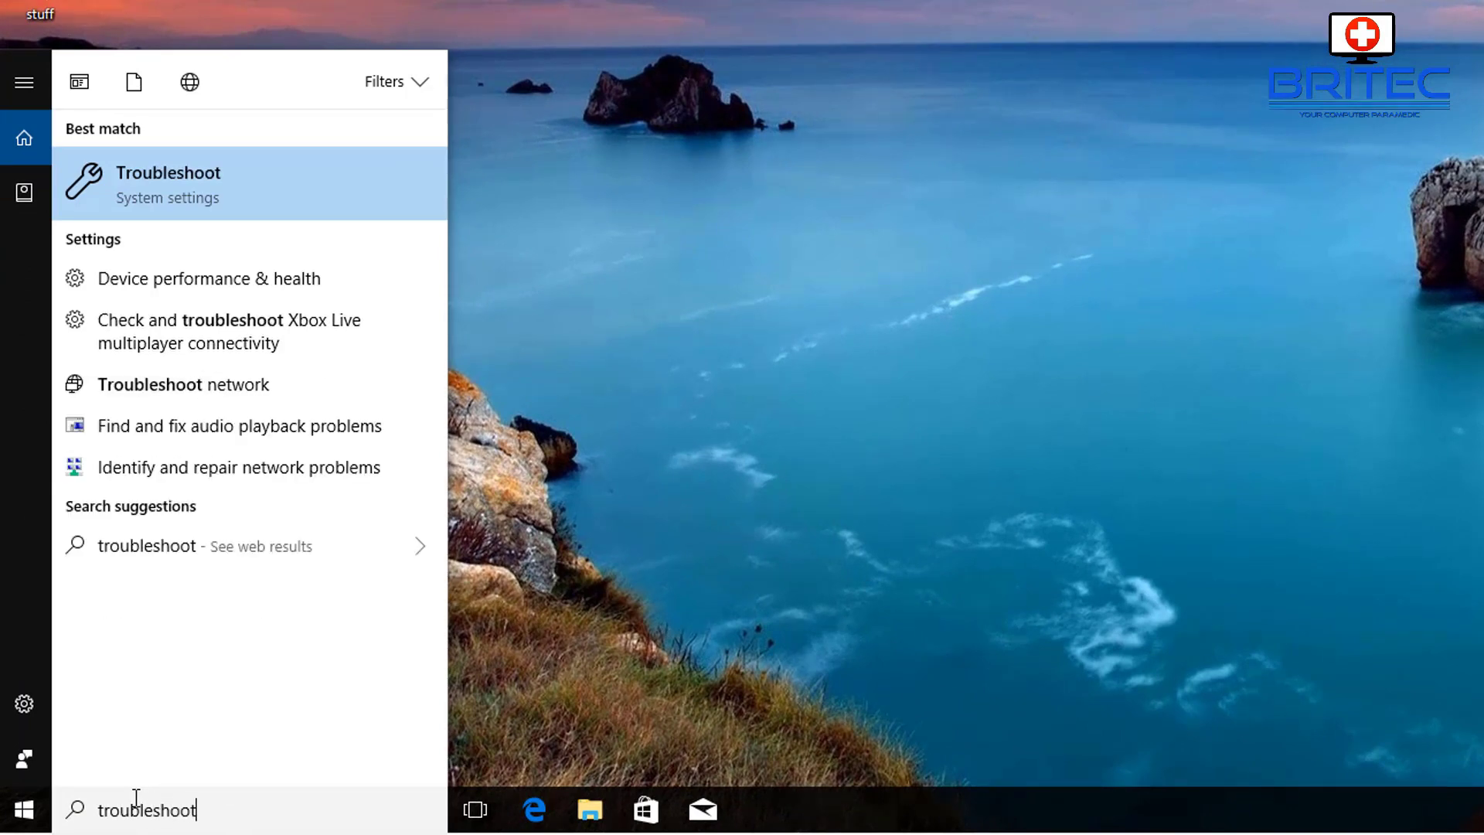
{"action": "left_click", "coordinate": [138, 196]}
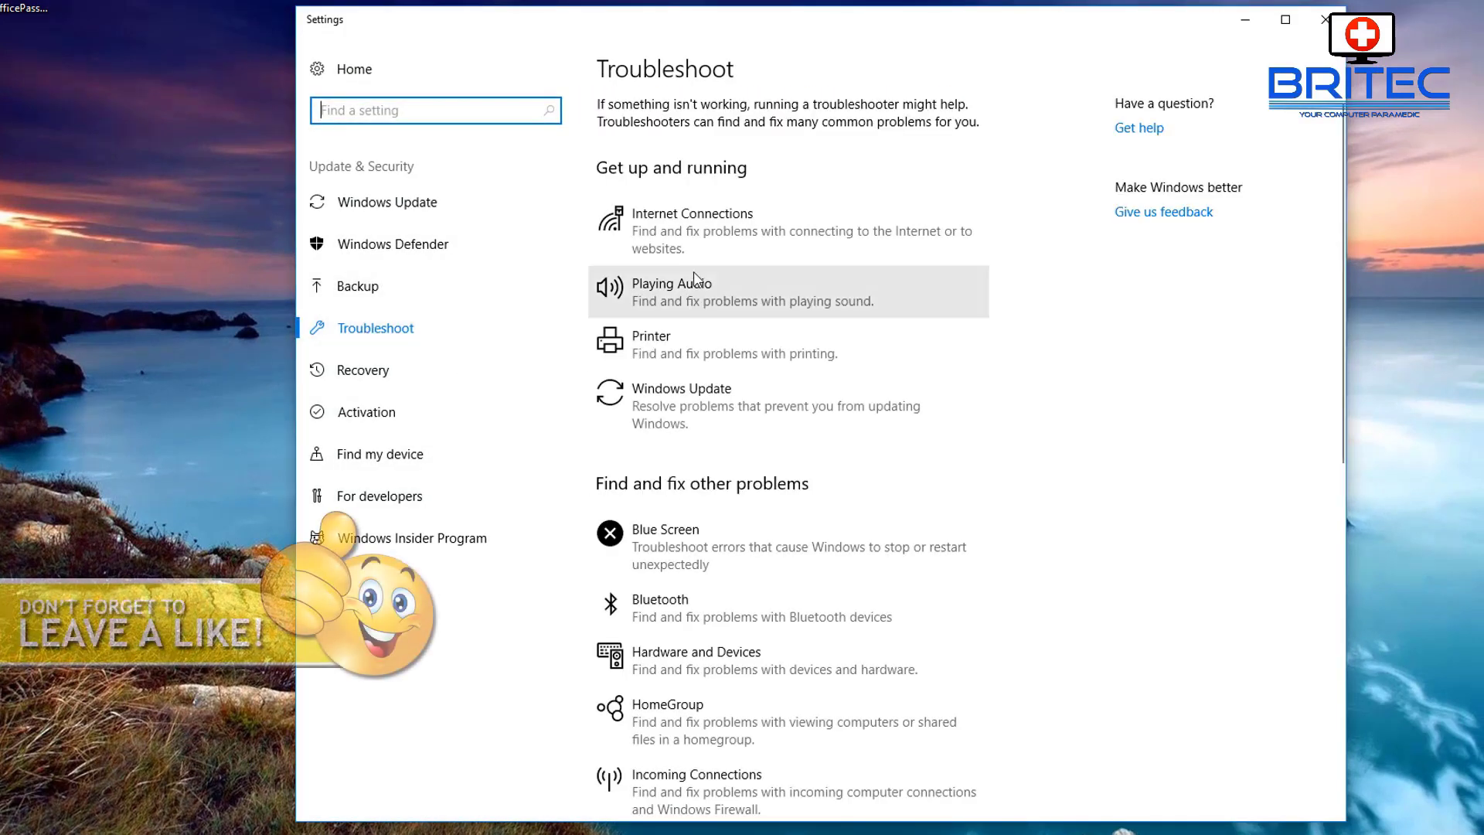
Step: Run the Windows Update troubleshooter and allow msdt.exe to make changes to the device
{"action": "left_click", "coordinate": [717, 410]}
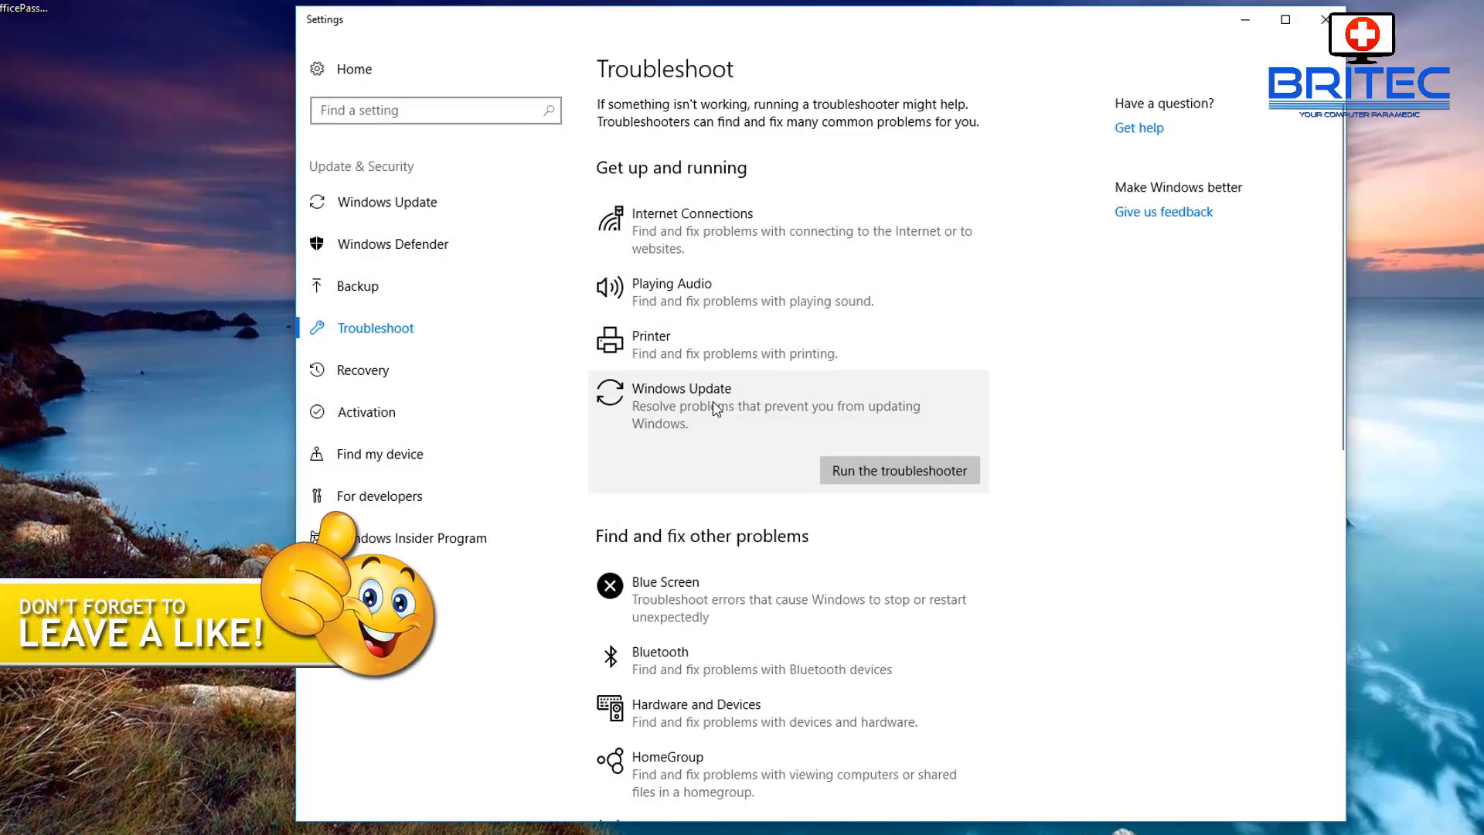
{"action": "left_click", "coordinate": [896, 479]}
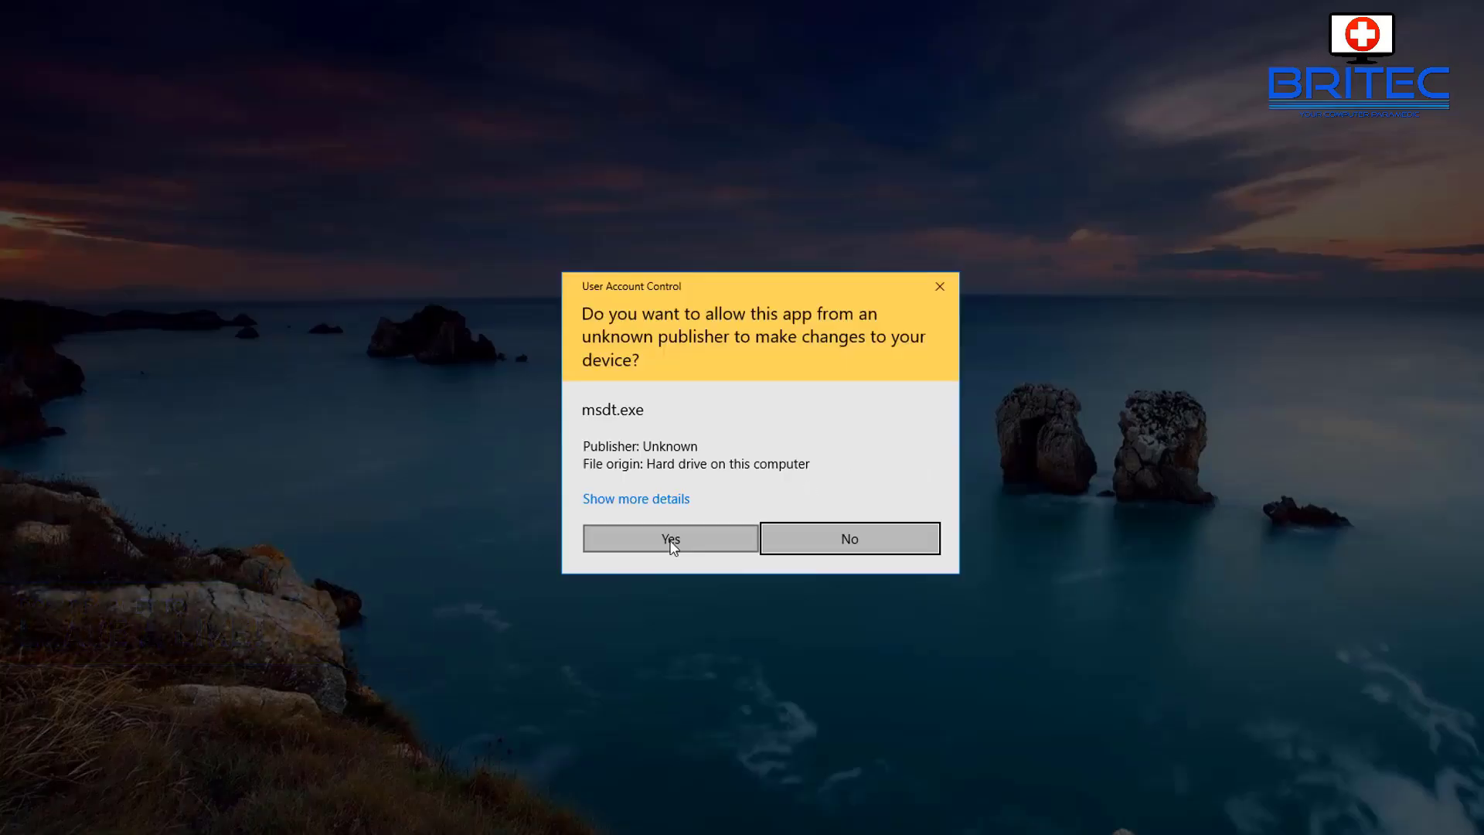
{"action": "left_click", "coordinate": [671, 543]}
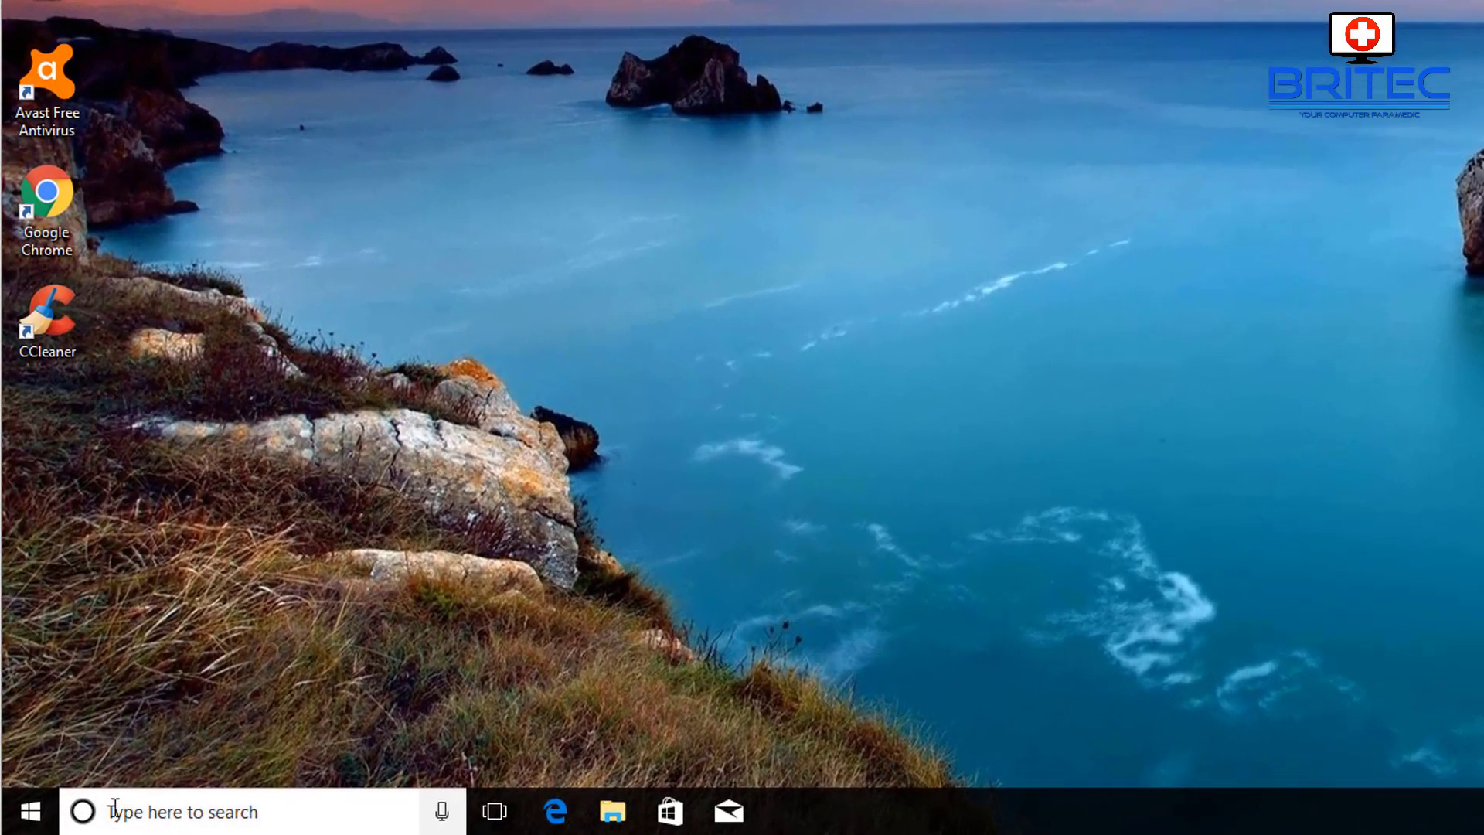
Step: Search for "cmd", open Command Prompt as administrator, and move its window fully into view
{"action": "left_click", "coordinate": [160, 808]}
{"action": "type", "text": "cmd"}
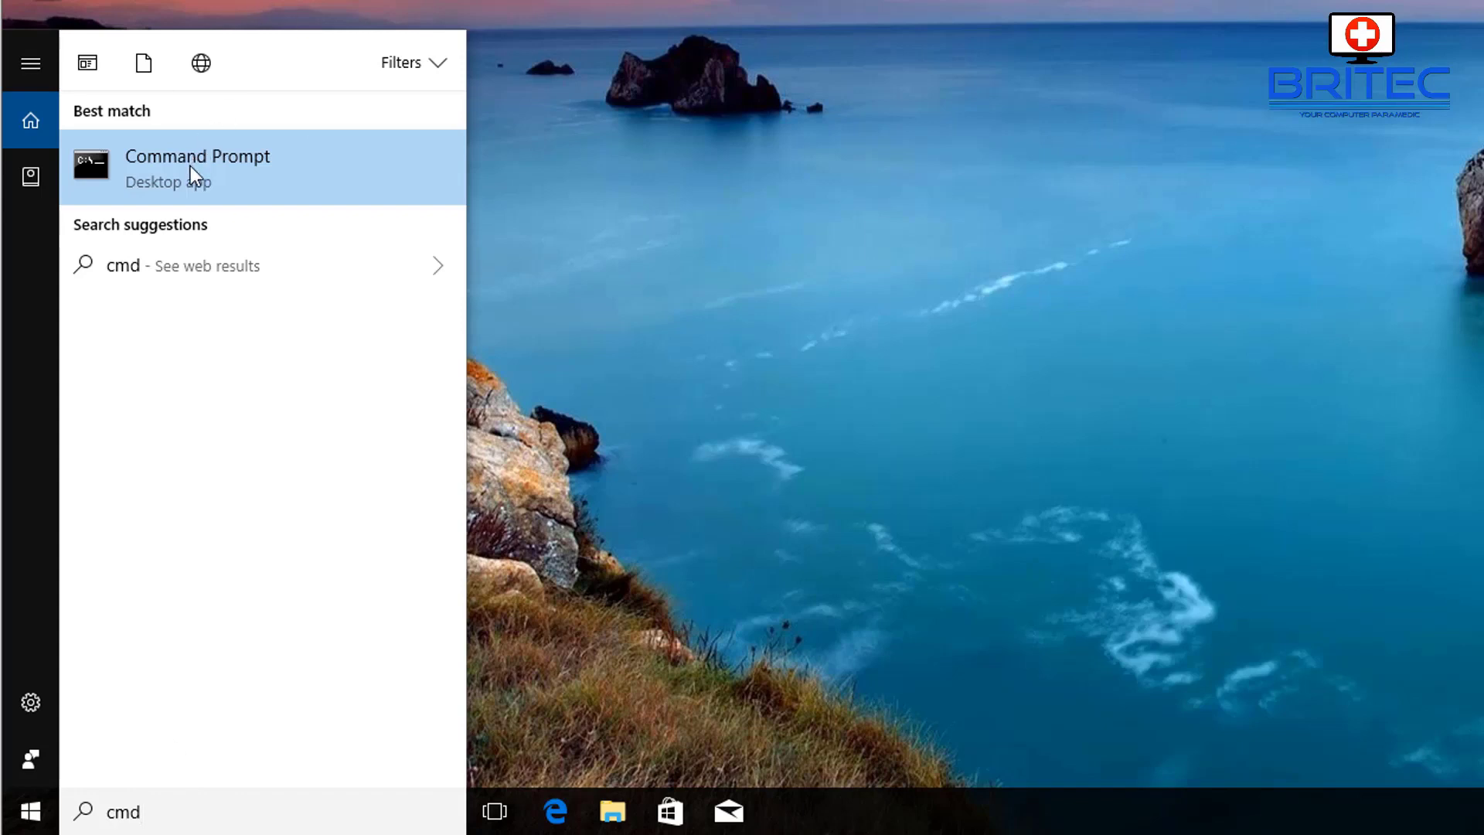
{"action": "right_click", "coordinate": [190, 166]}
{"action": "left_click", "coordinate": [272, 194]}
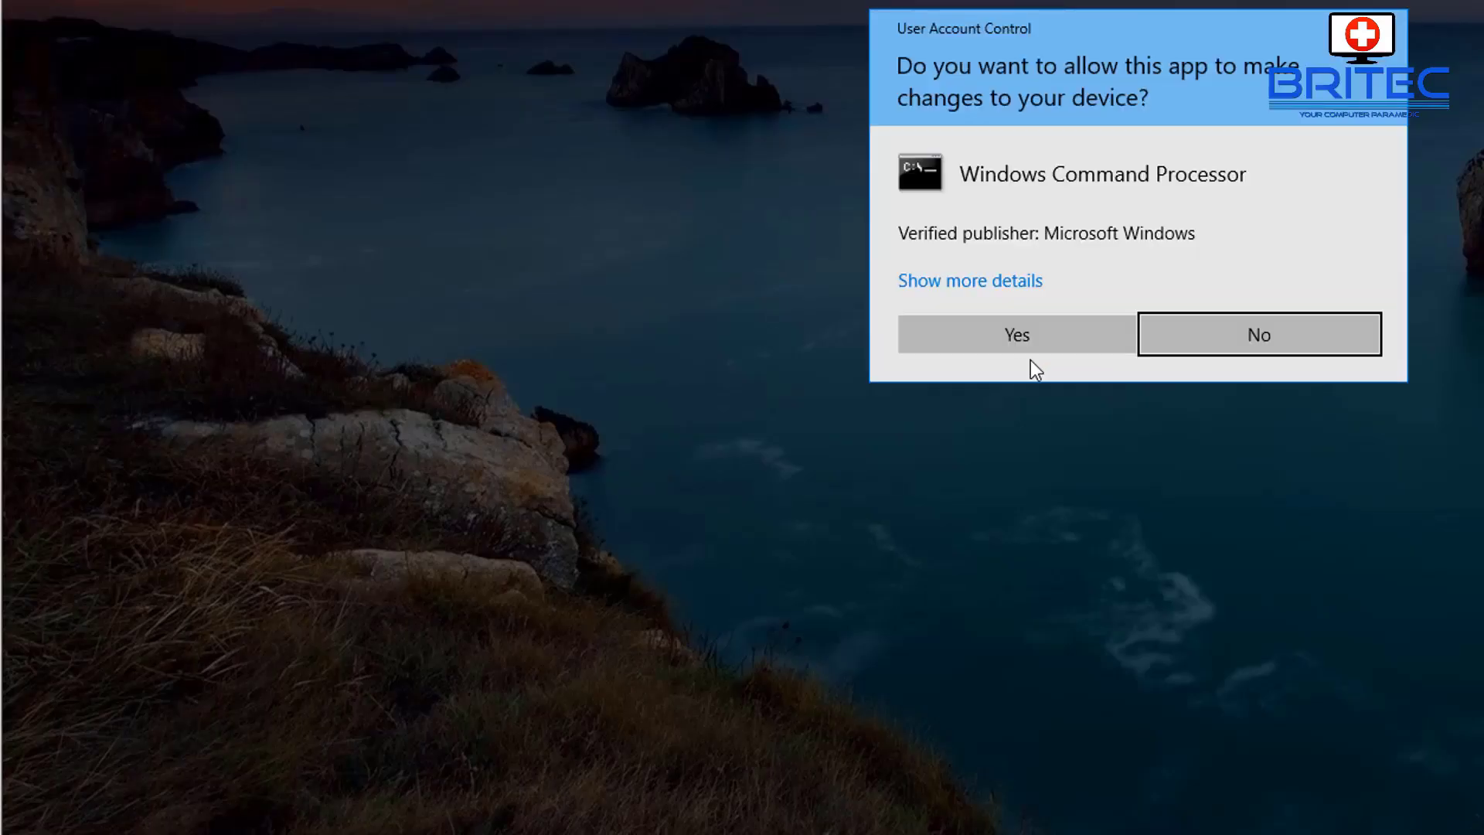
{"action": "left_click", "coordinate": [1028, 333]}
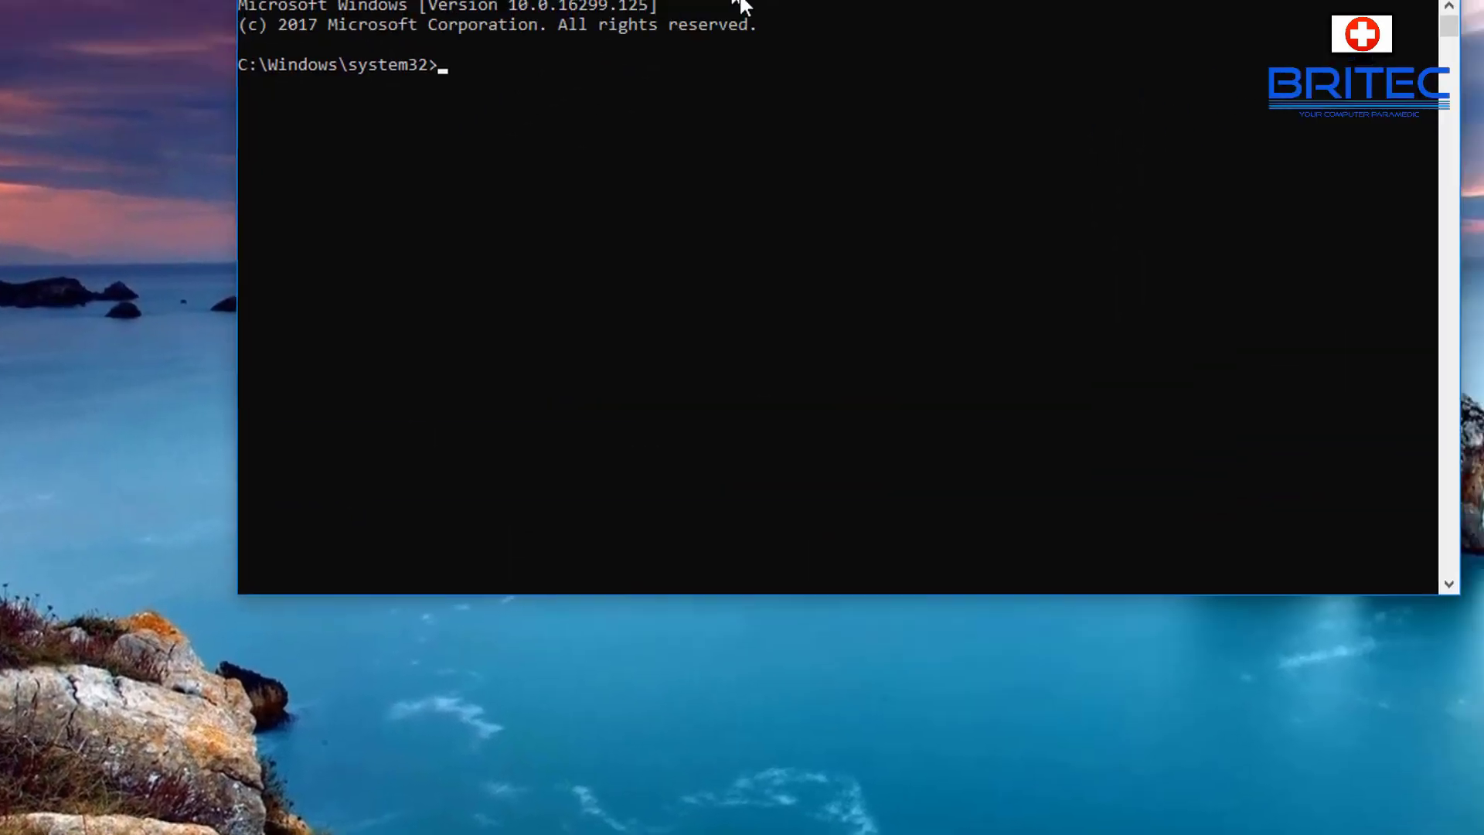
{"action": "left_click_drag", "start_coordinate": [746, 7], "coordinate": [599, 94]}
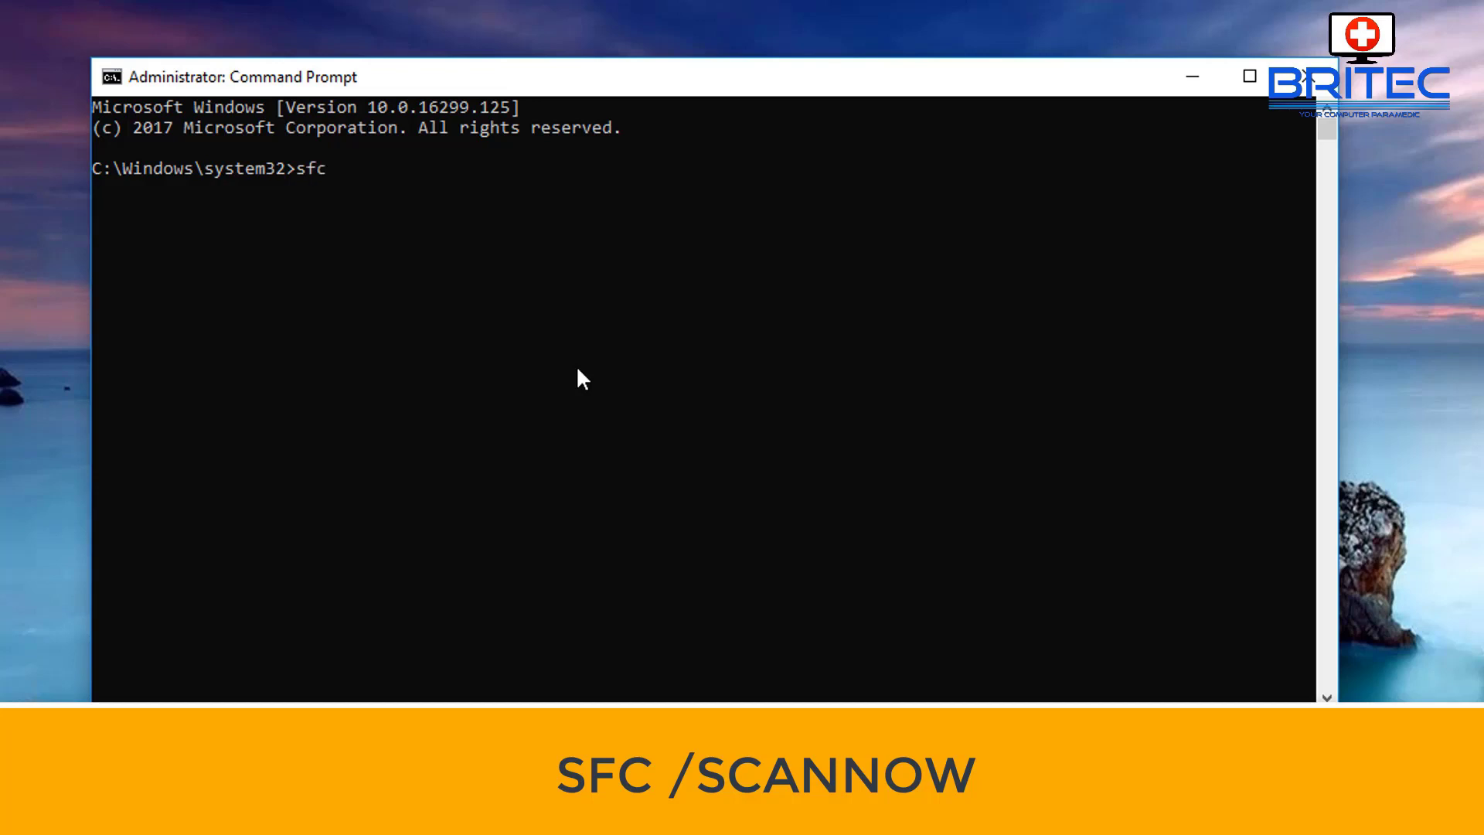
Step: Run the system file check with sfc /scannow in the administrator Command Prompt
{"action": "type", "text": "scannow"}
{"action": "key", "text": "Return"}
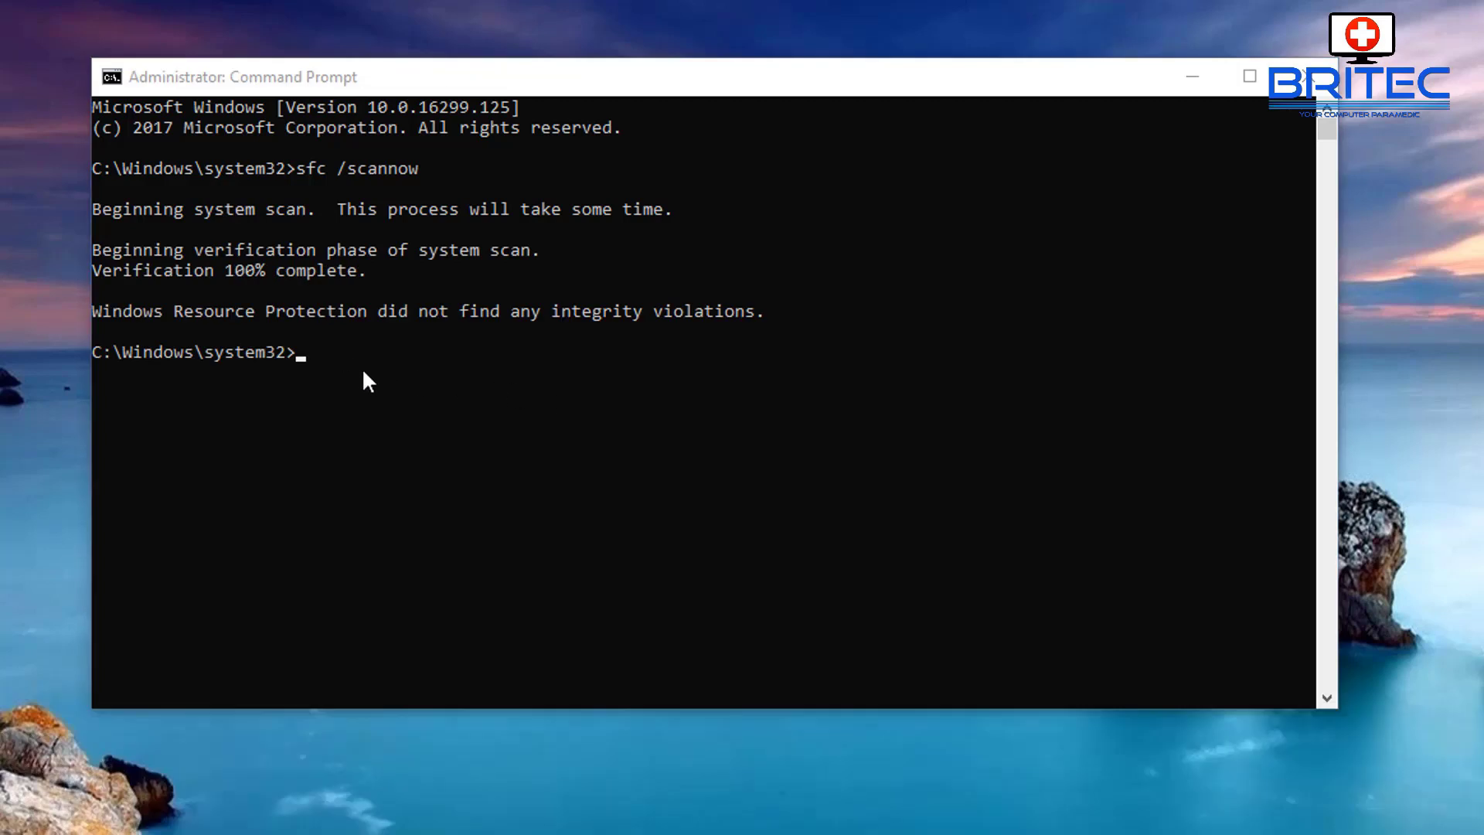
{"action": "left_click", "coordinate": [362, 368]}
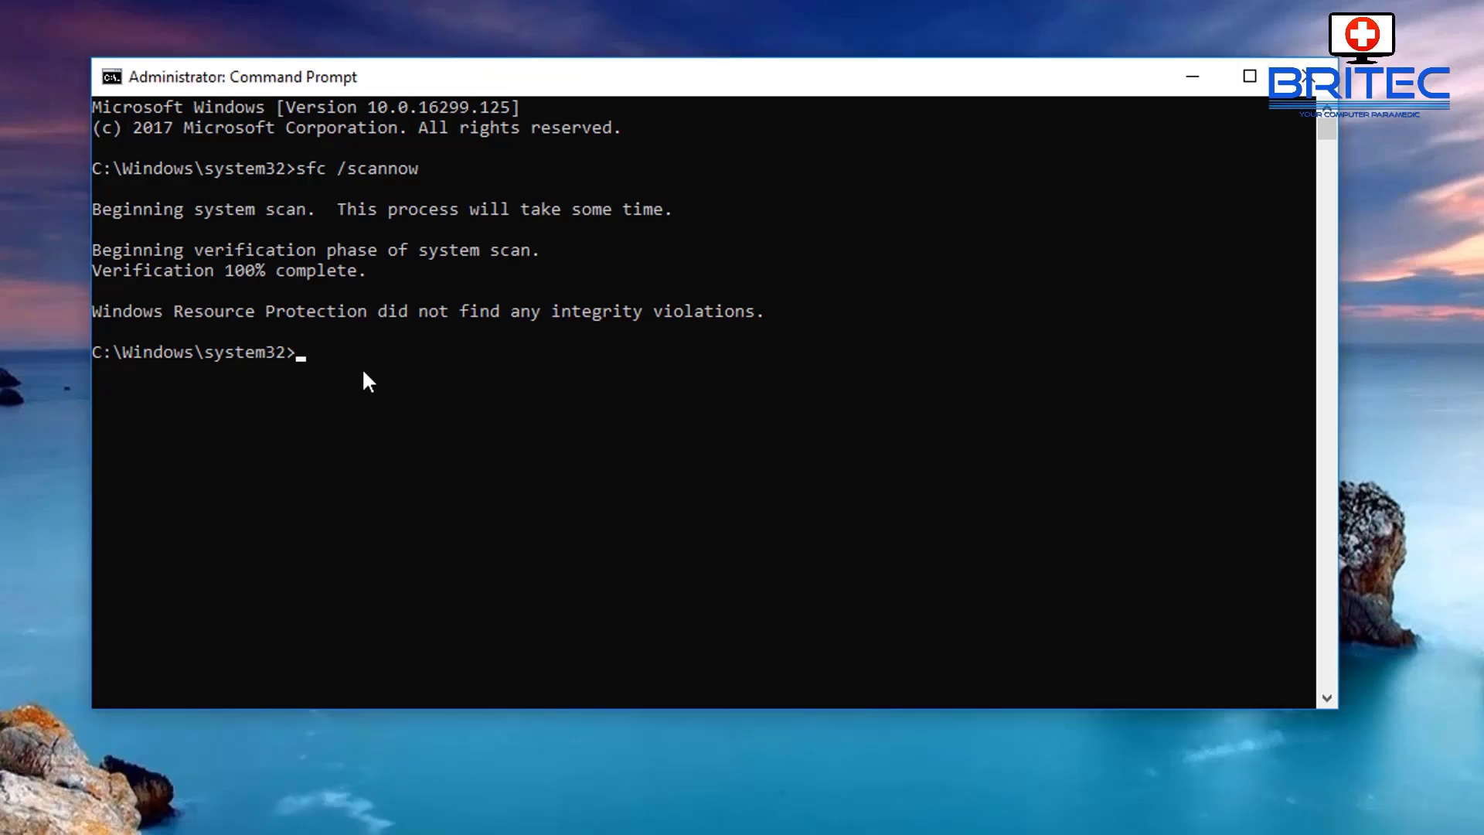
Step: Paste and run the command DISM.exe /Online /Cleanup-image /Restorehealth in Command Prompt
{"action": "right_click", "coordinate": [866, 72]}
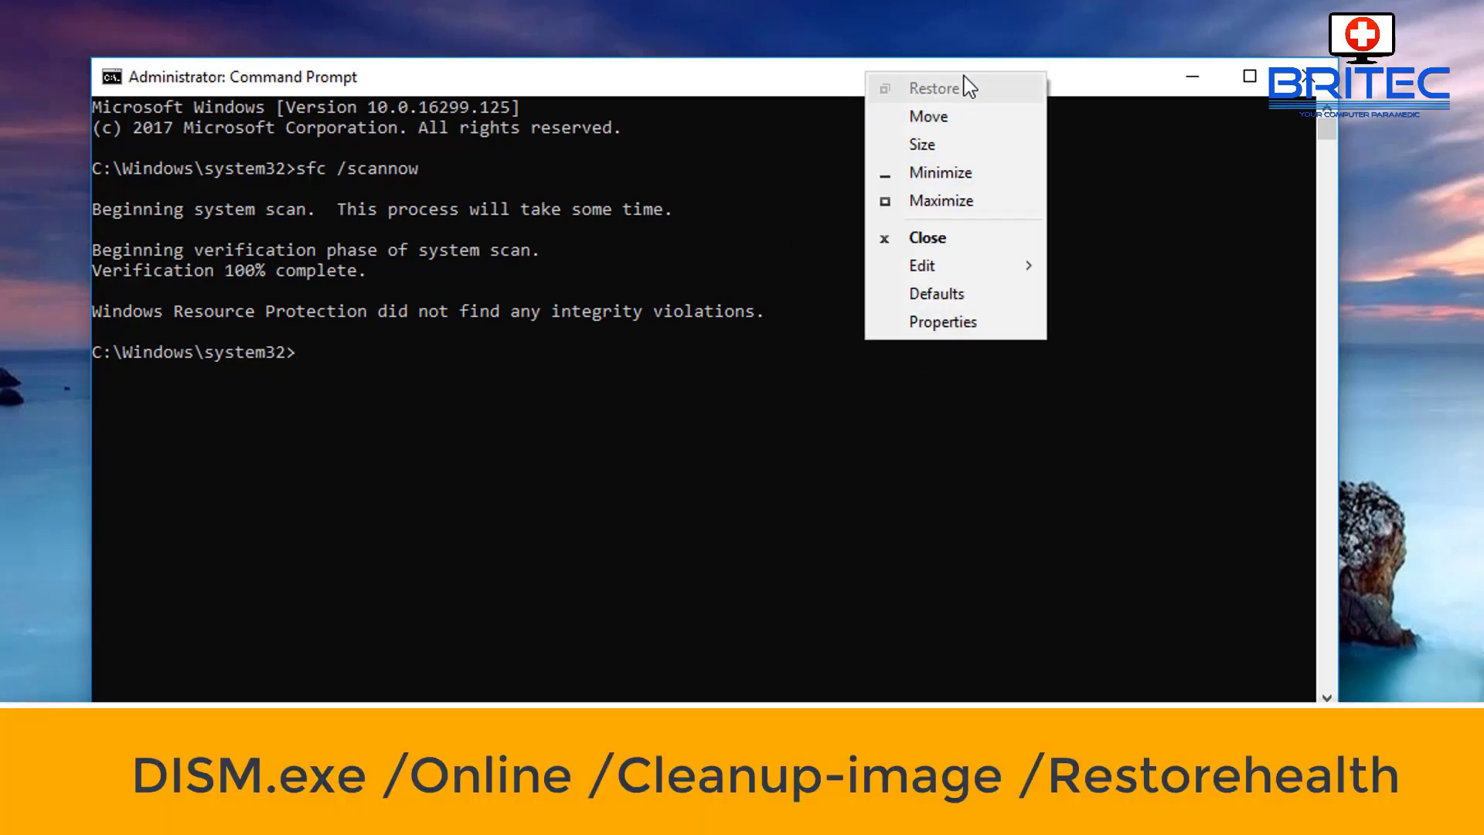
{"action": "mouse_move", "coordinate": [924, 266]}
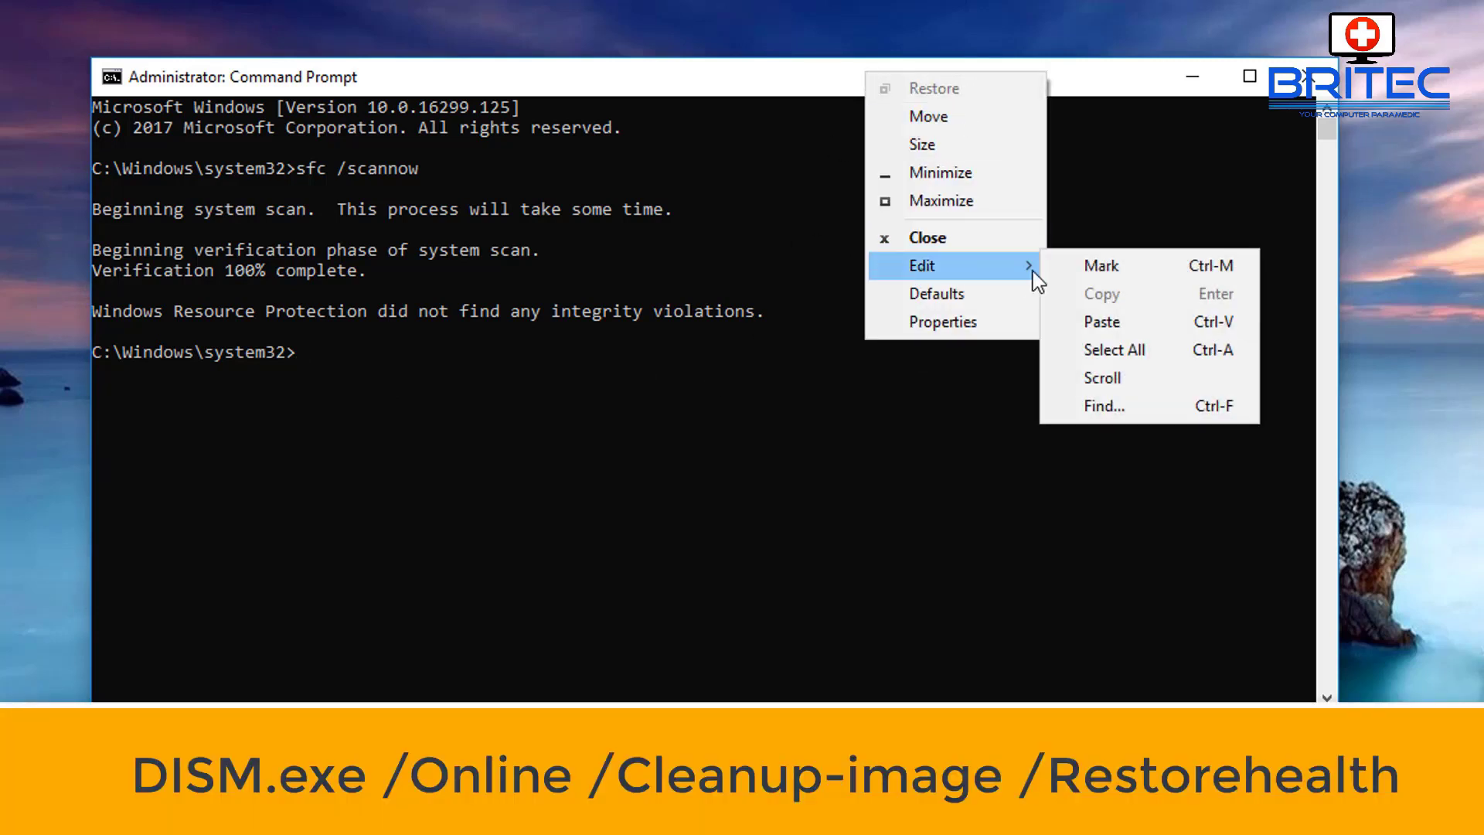
{"action": "left_click", "coordinate": [1108, 329]}
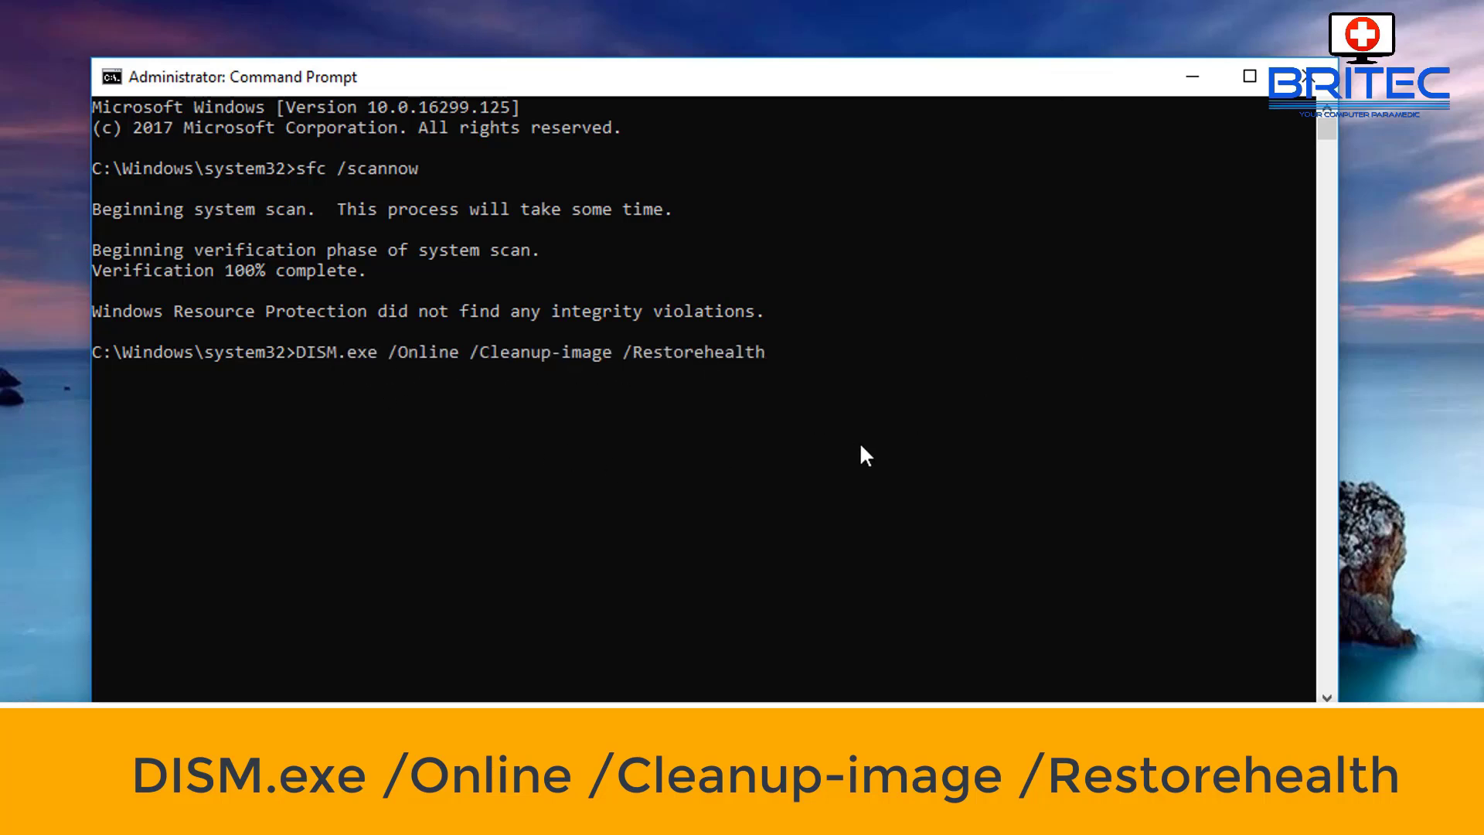
{"action": "key", "text": "Return"}
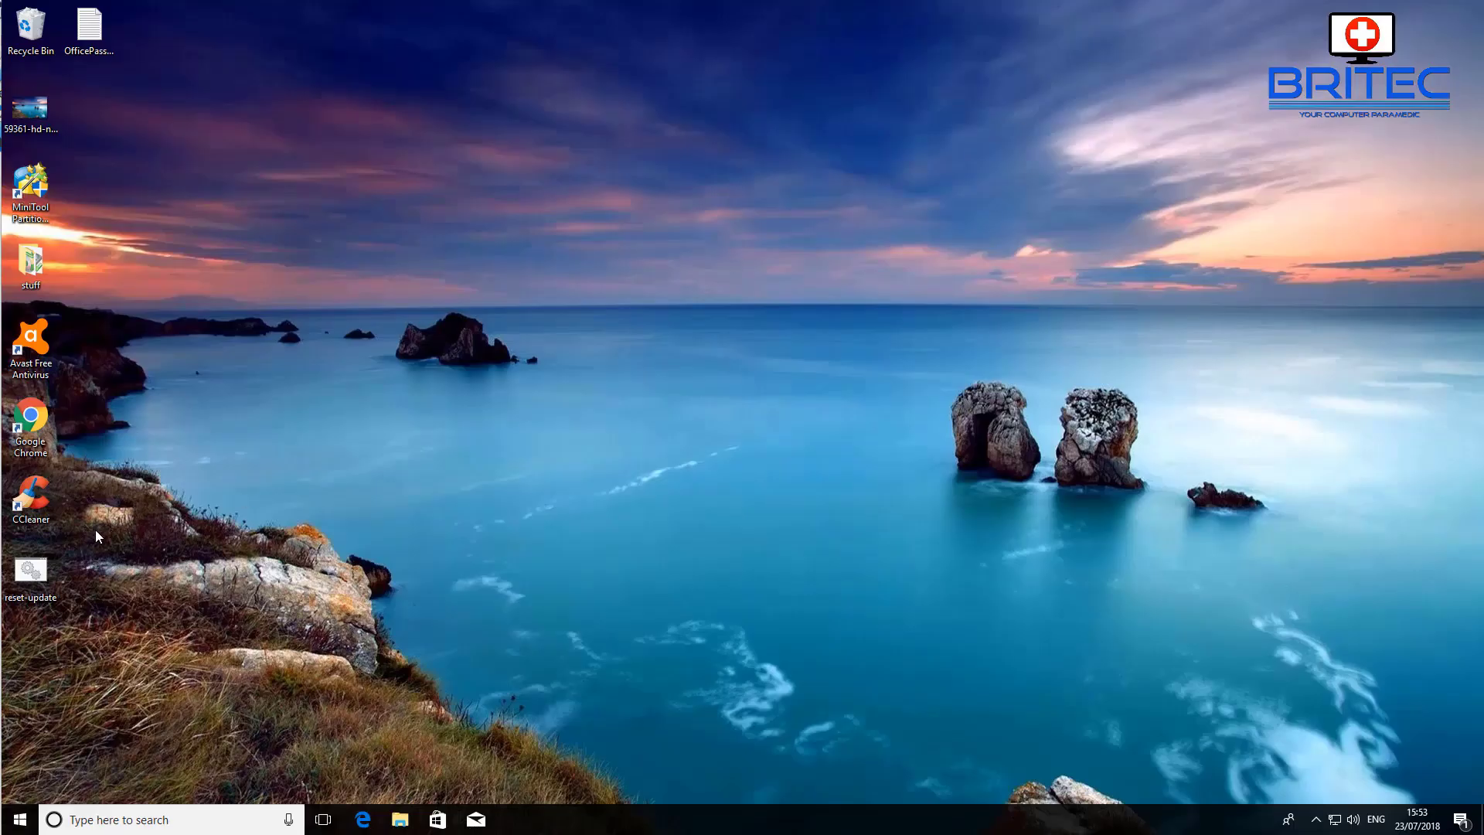
Step: Move the reset-update file to the middle of the desktop and examine its SoftwareDistribution and catroot2 rename lines in Notepad
{"action": "left_click_drag", "start_coordinate": [39, 574], "coordinate": [670, 280]}
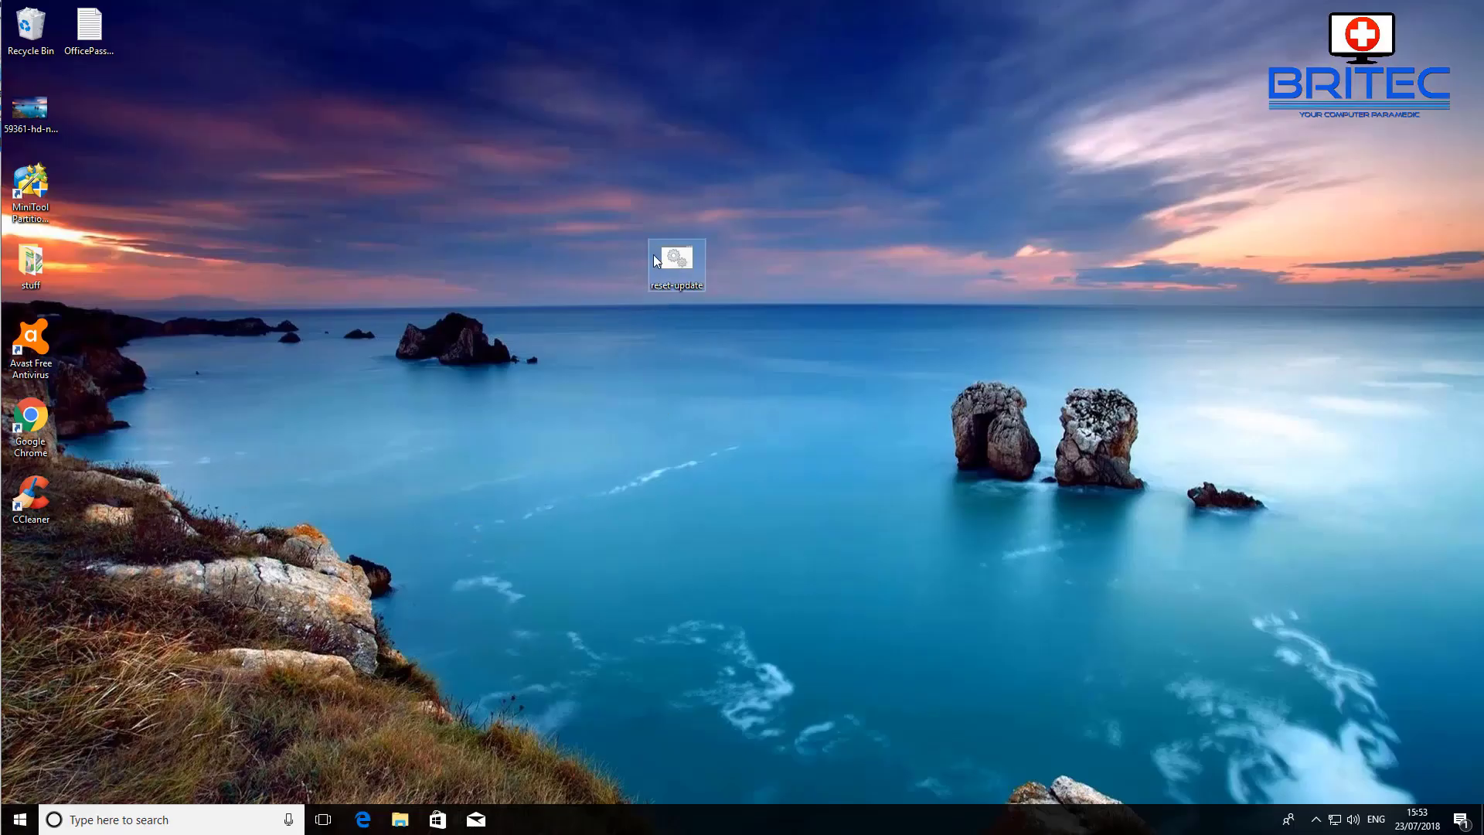
{"action": "right_click", "coordinate": [677, 263]}
{"action": "left_click", "coordinate": [707, 286]}
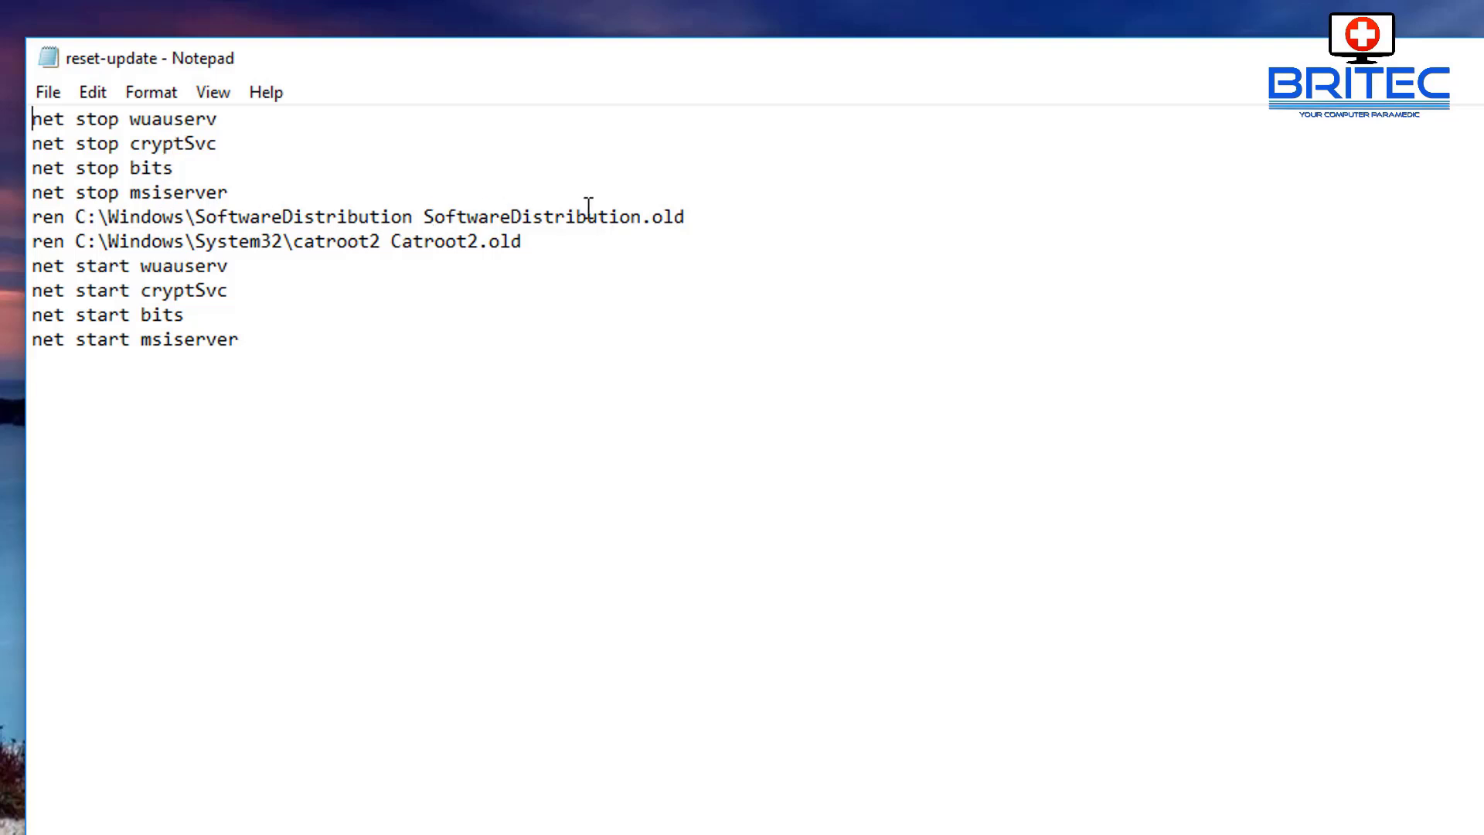
{"action": "left_click_drag", "start_coordinate": [700, 216], "coordinate": [13, 225]}
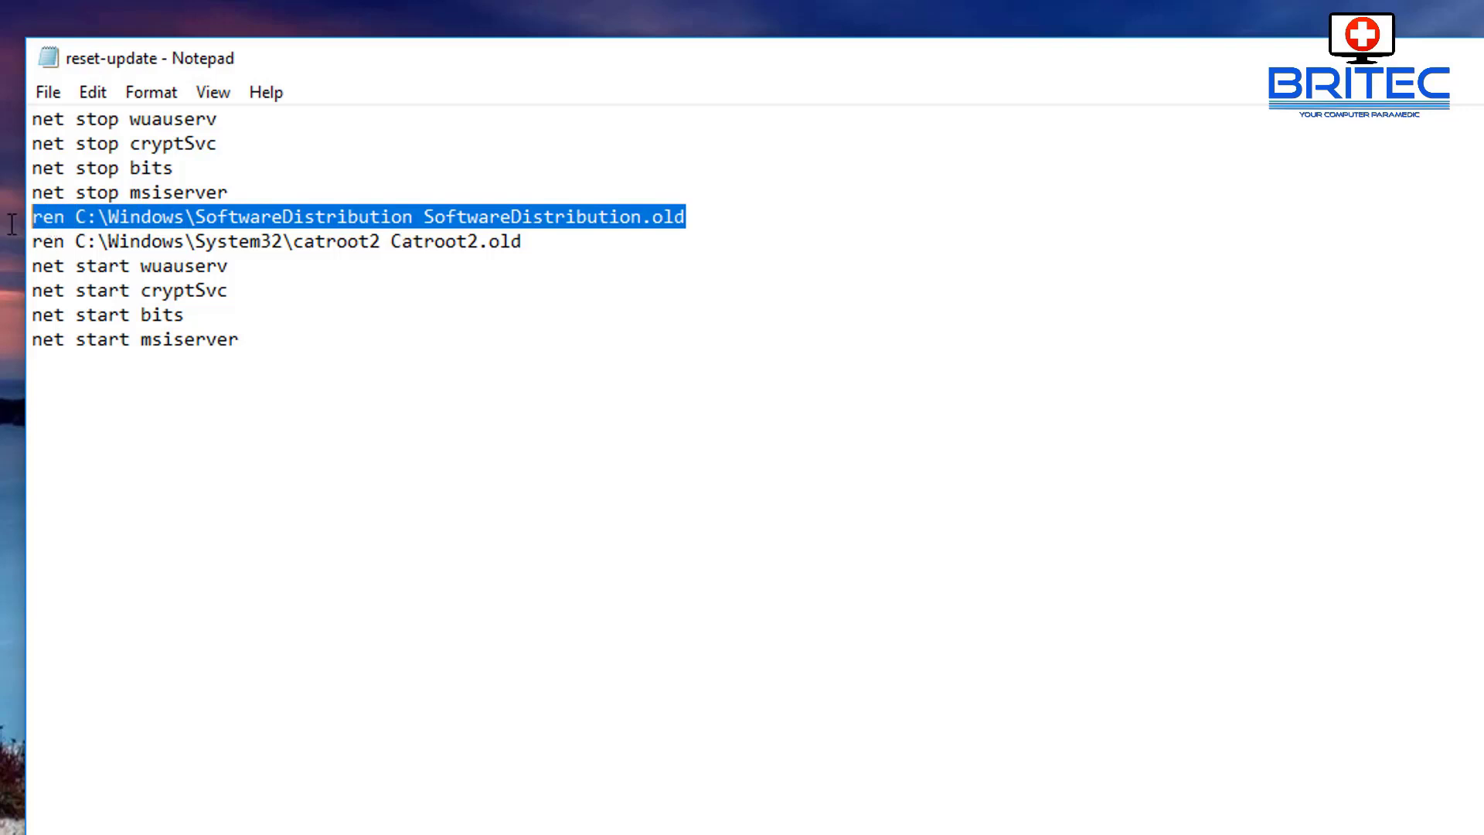
{"action": "left_click_drag", "start_coordinate": [530, 246], "coordinate": [12, 243]}
{"action": "left_click", "coordinate": [364, 294]}
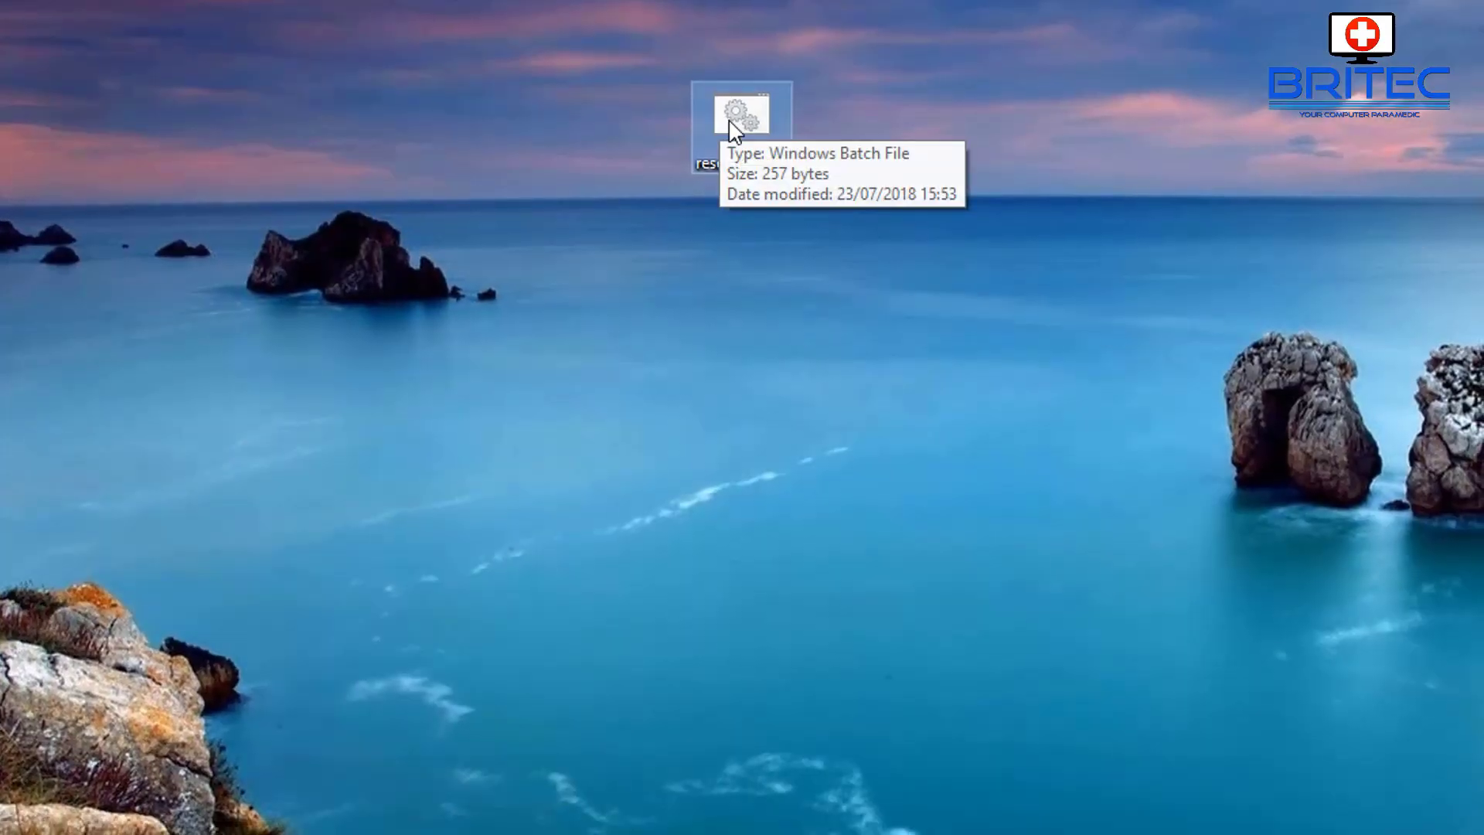
Step: Run the reset-update batch file as administrator and allow it to make changes to the device
{"action": "right_click", "coordinate": [730, 122]}
{"action": "left_click", "coordinate": [815, 231]}
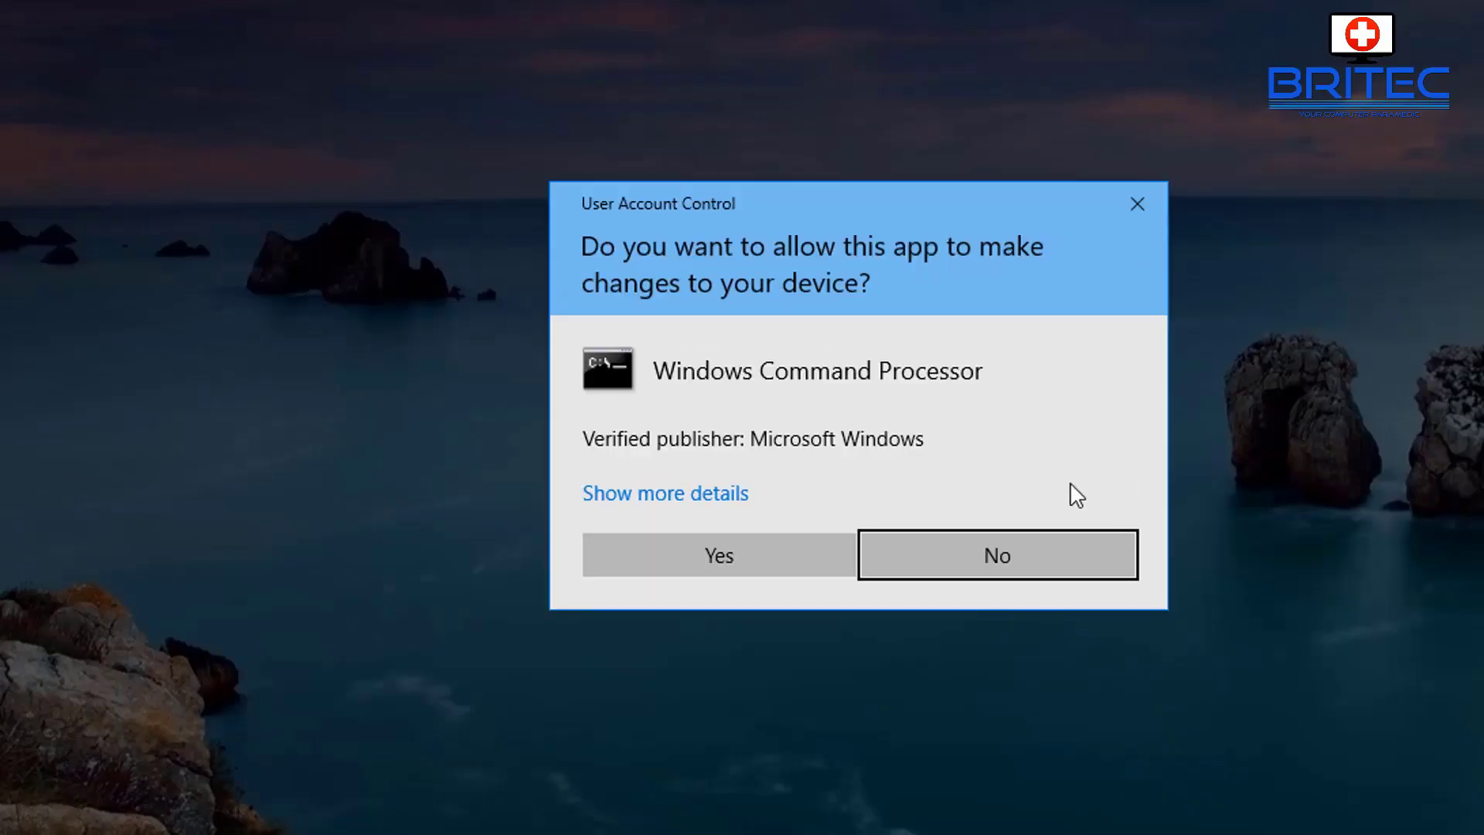
{"action": "left_click", "coordinate": [751, 546]}
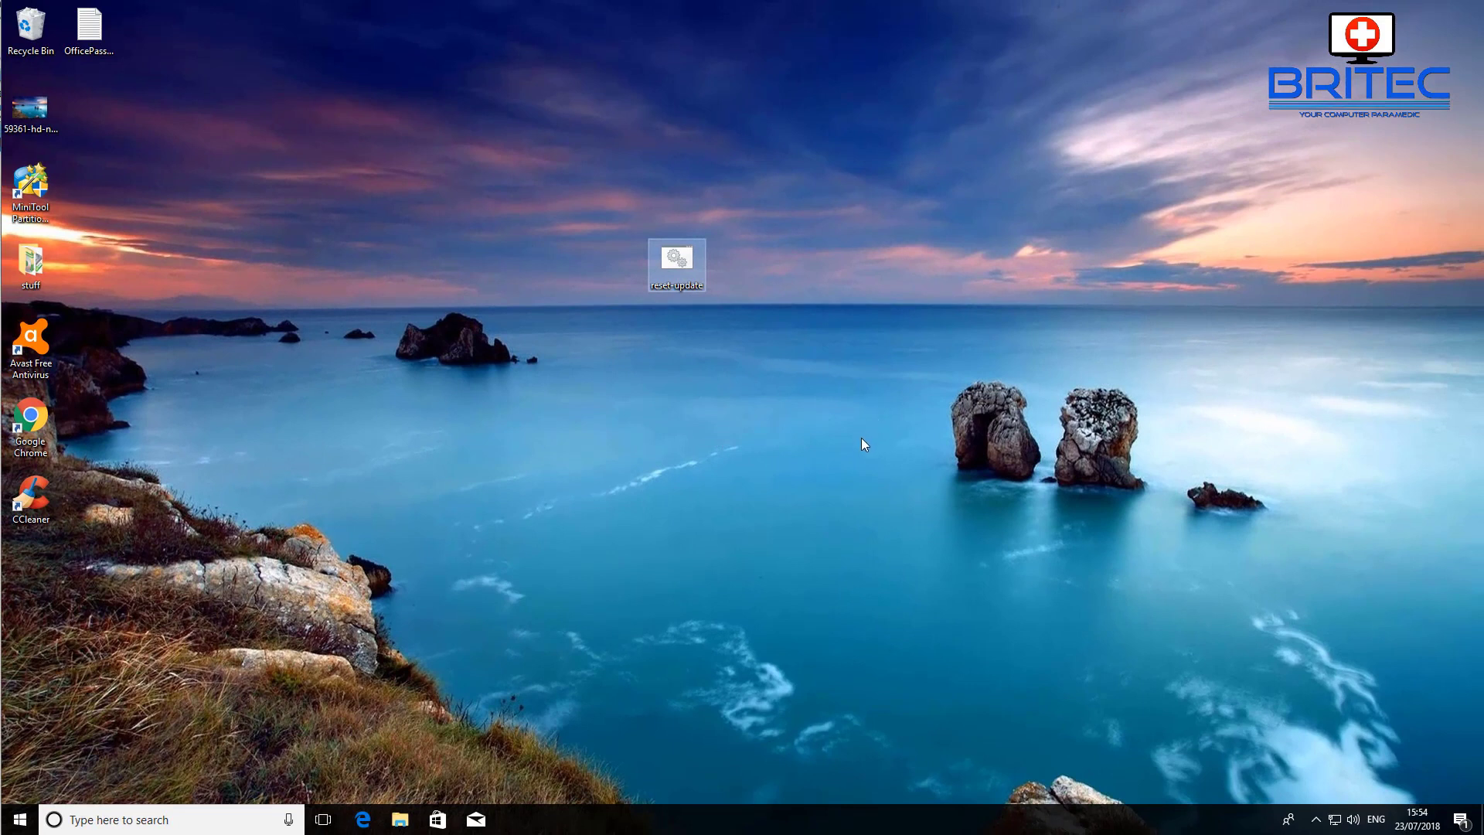
Step: Open the Windows folder on Local Disk (C:) in File Explorer
{"action": "left_click", "coordinate": [402, 819]}
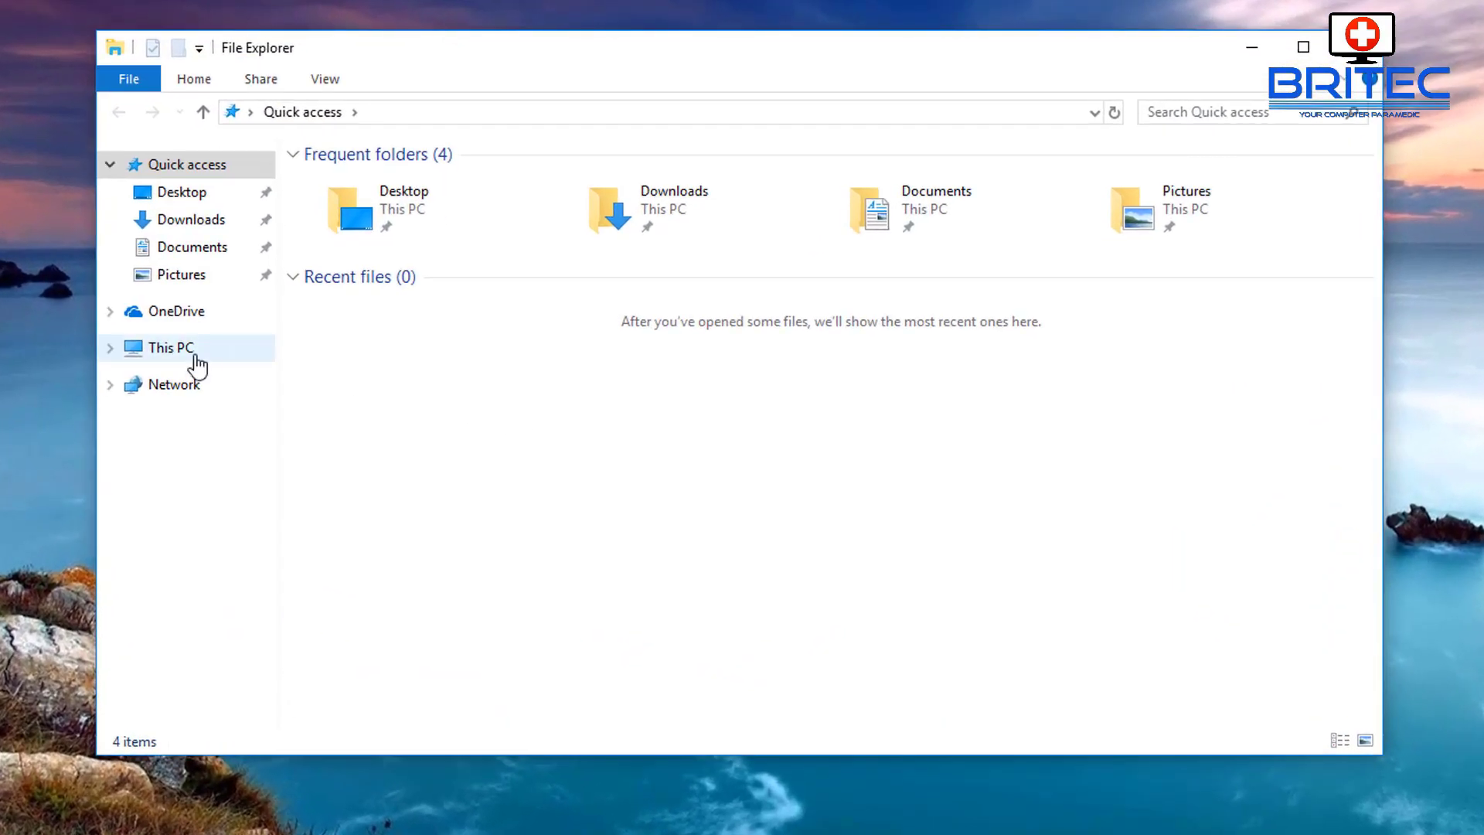
{"action": "left_click", "coordinate": [196, 358]}
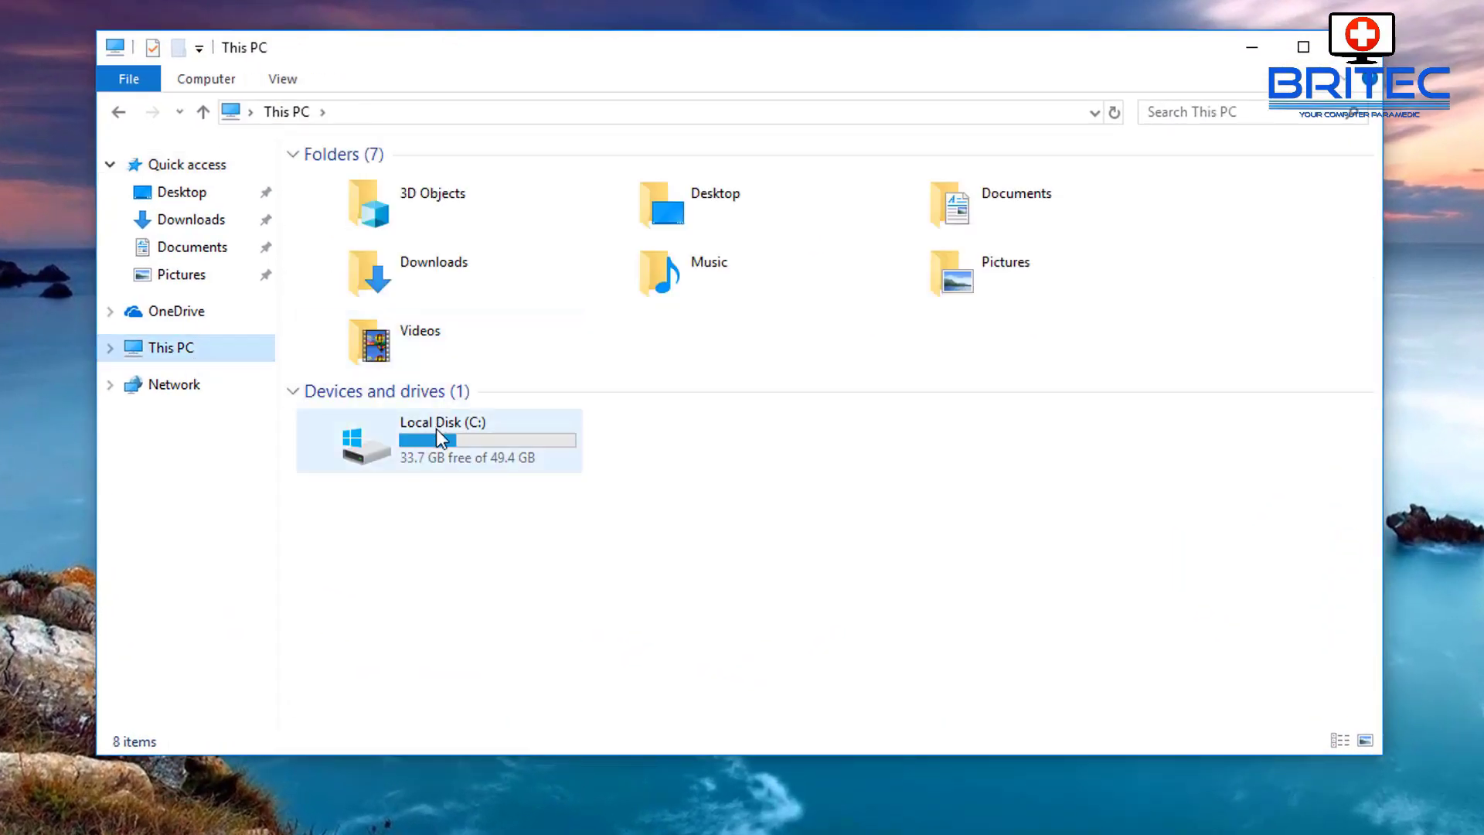
{"action": "double_click", "coordinate": [437, 438]}
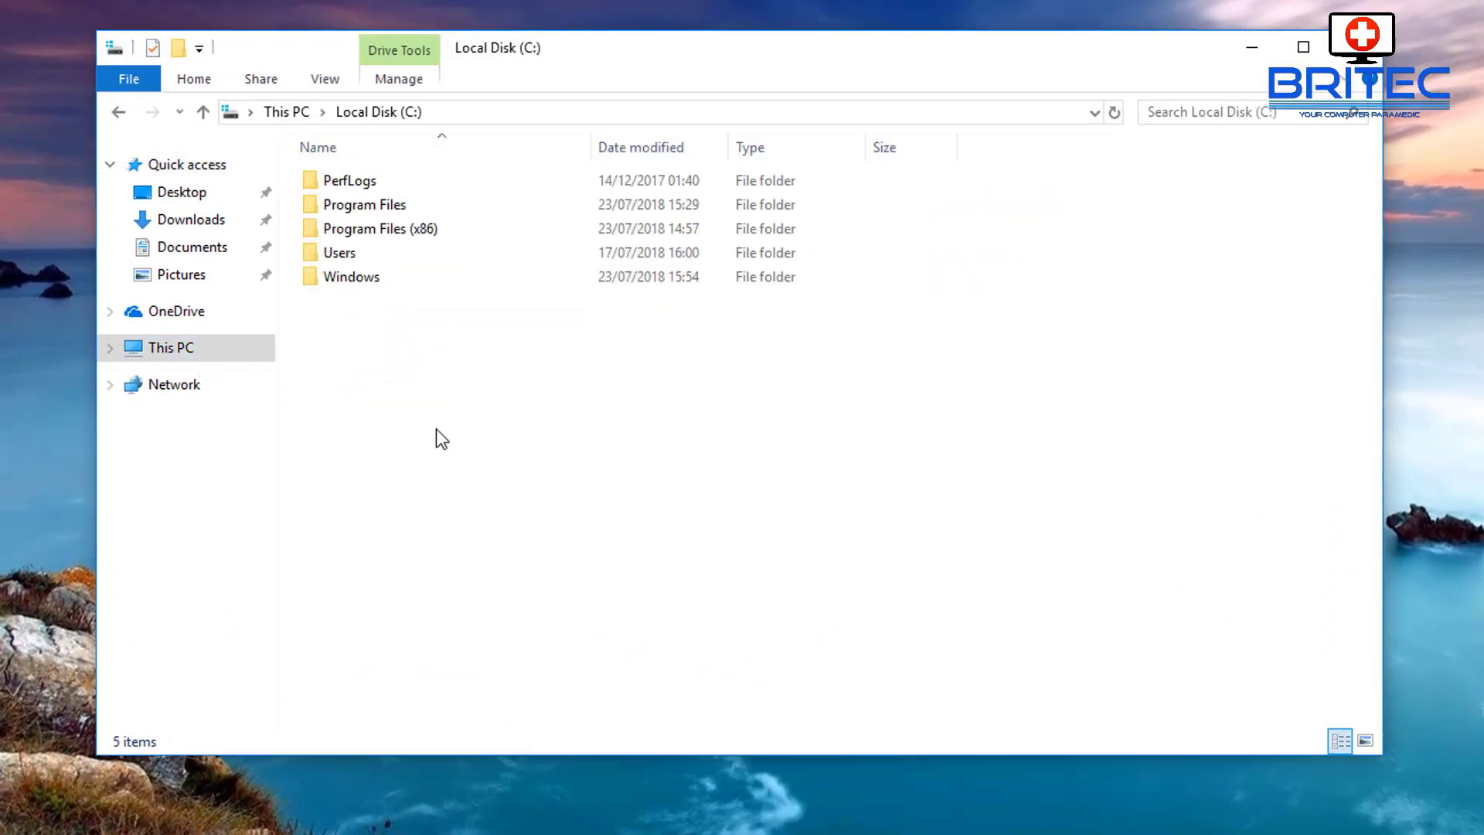
{"action": "double_click", "coordinate": [355, 283]}
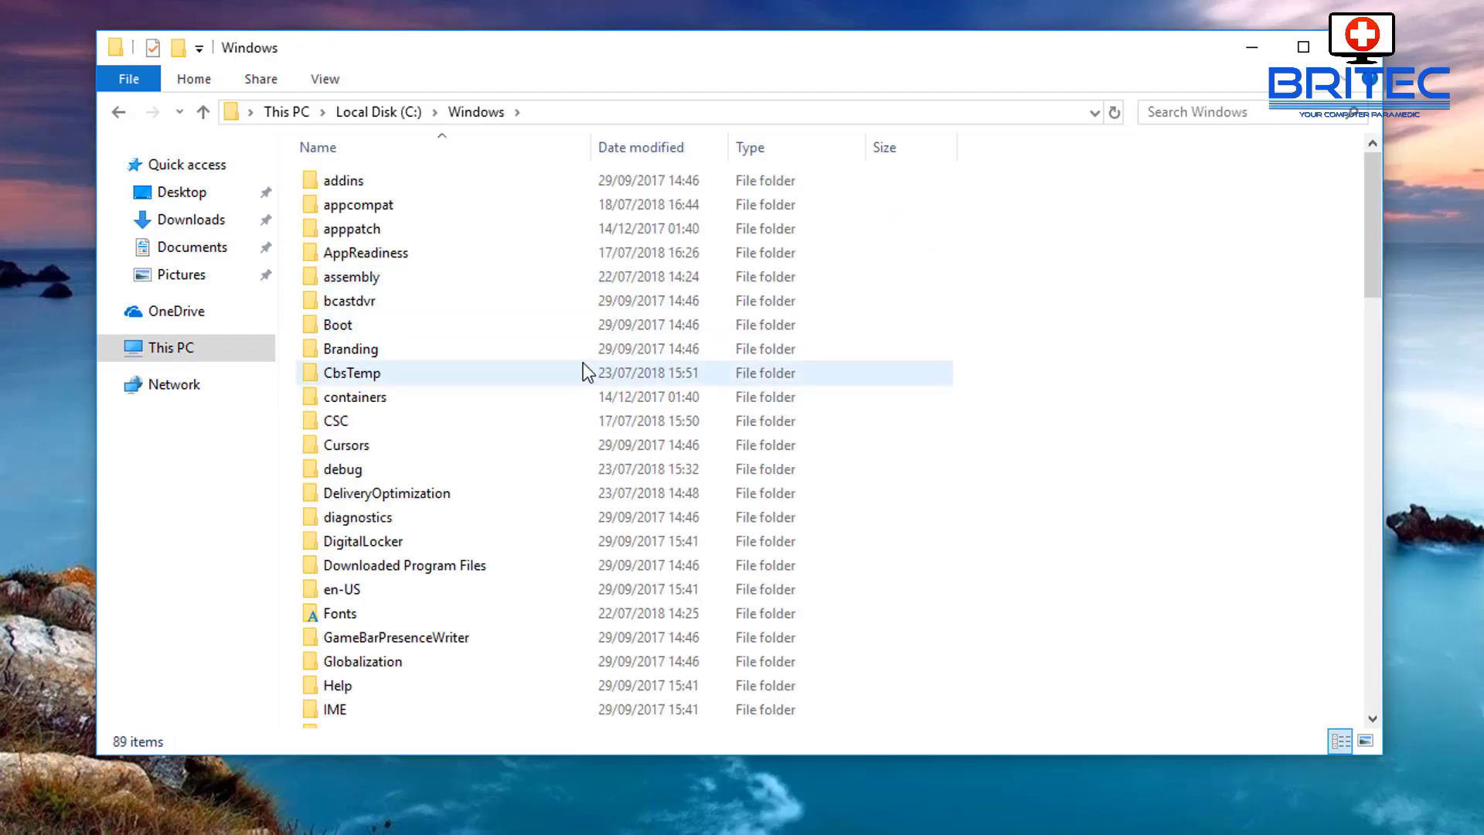
Step: Locate and select the SoftwareDistribution.old folder inside the Windows folder
{"action": "scroll", "coordinate": [581, 368], "scroll_direction": "down", "scroll_amount": 9}
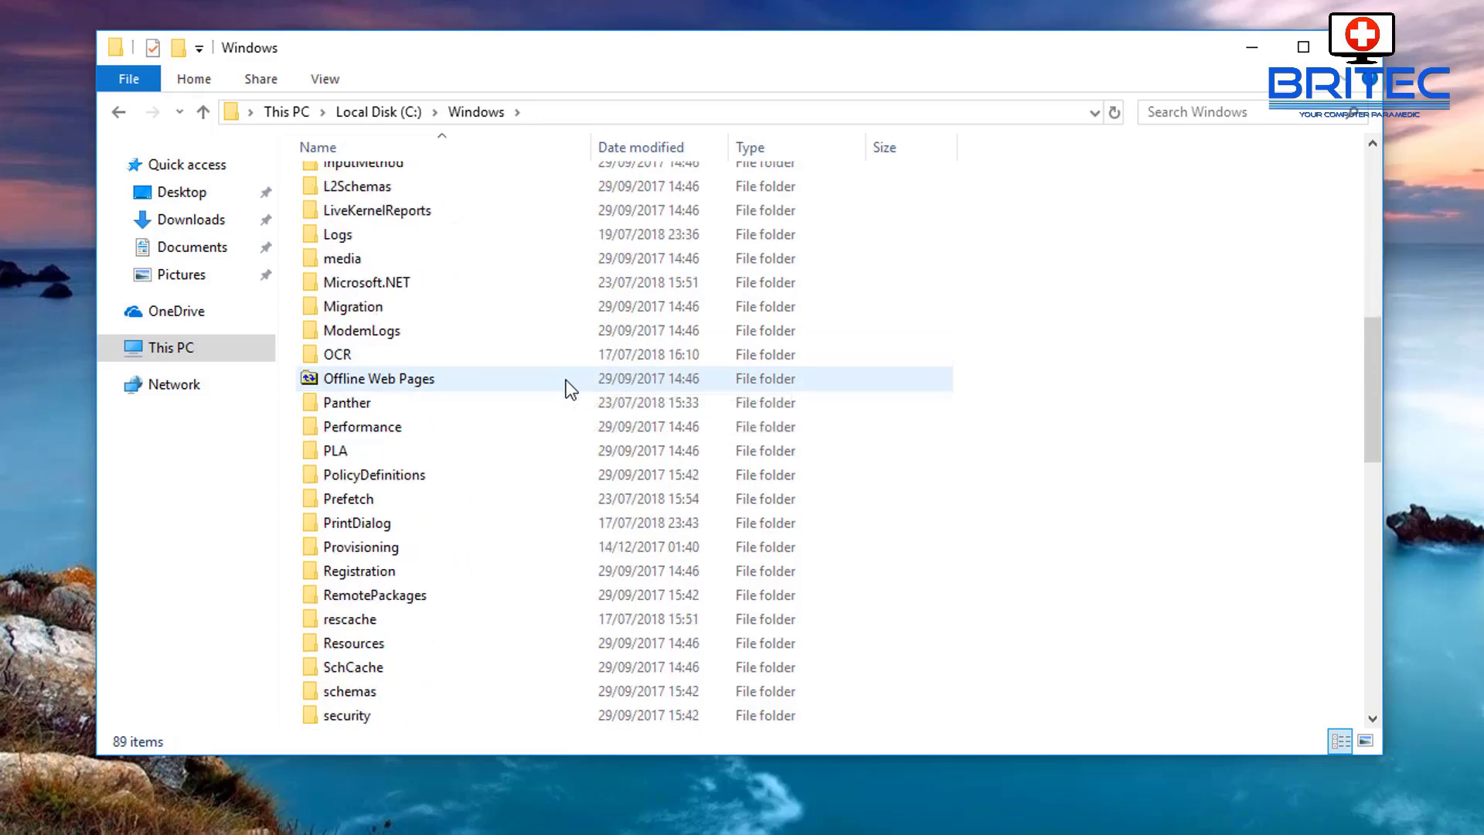
{"action": "scroll", "coordinate": [570, 389], "scroll_direction": "down", "scroll_amount": 1}
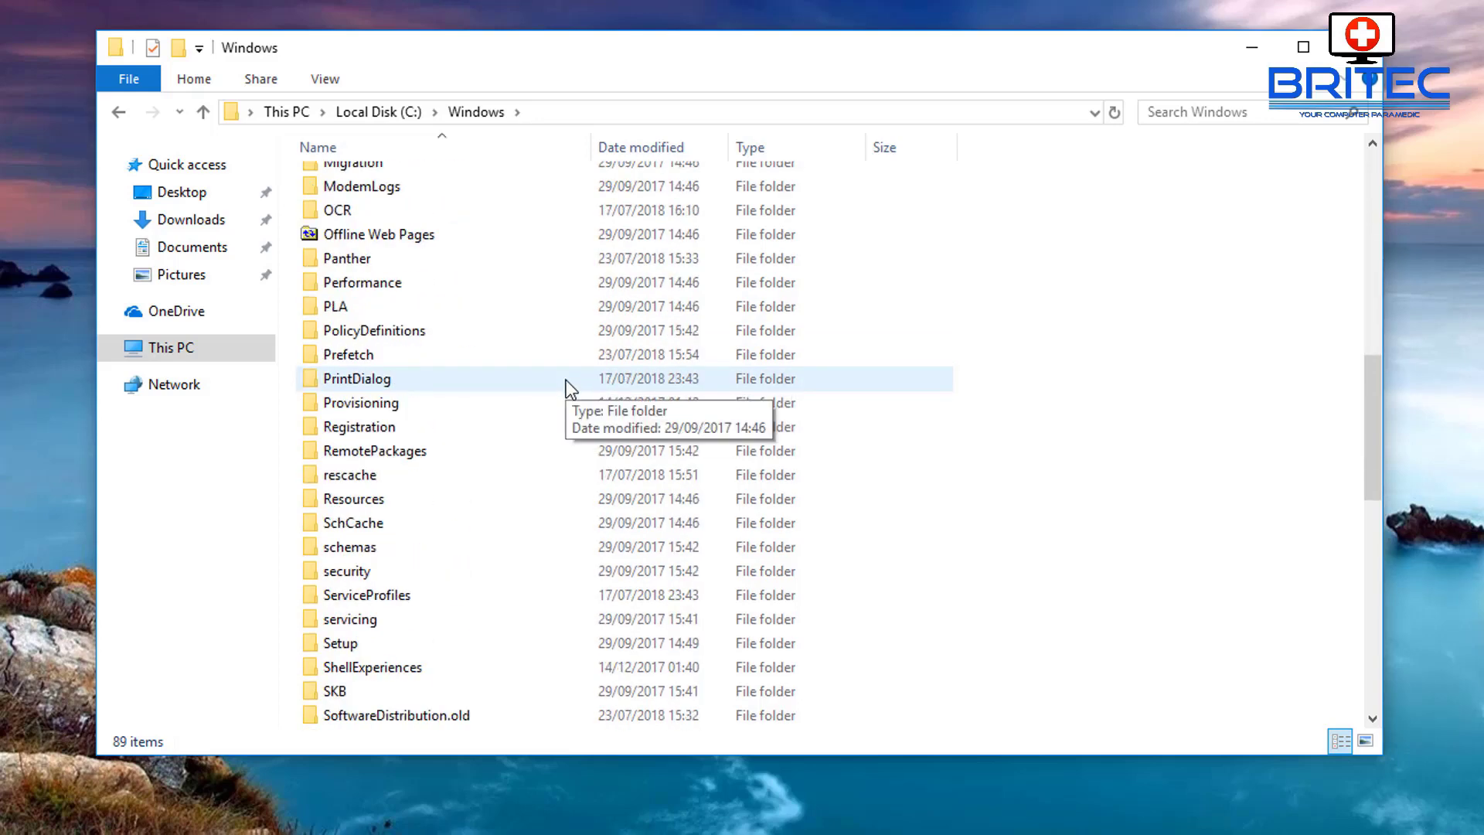
{"action": "scroll", "coordinate": [566, 379], "scroll_direction": "down", "scroll_amount": 3}
{"action": "left_click", "coordinate": [396, 504]}
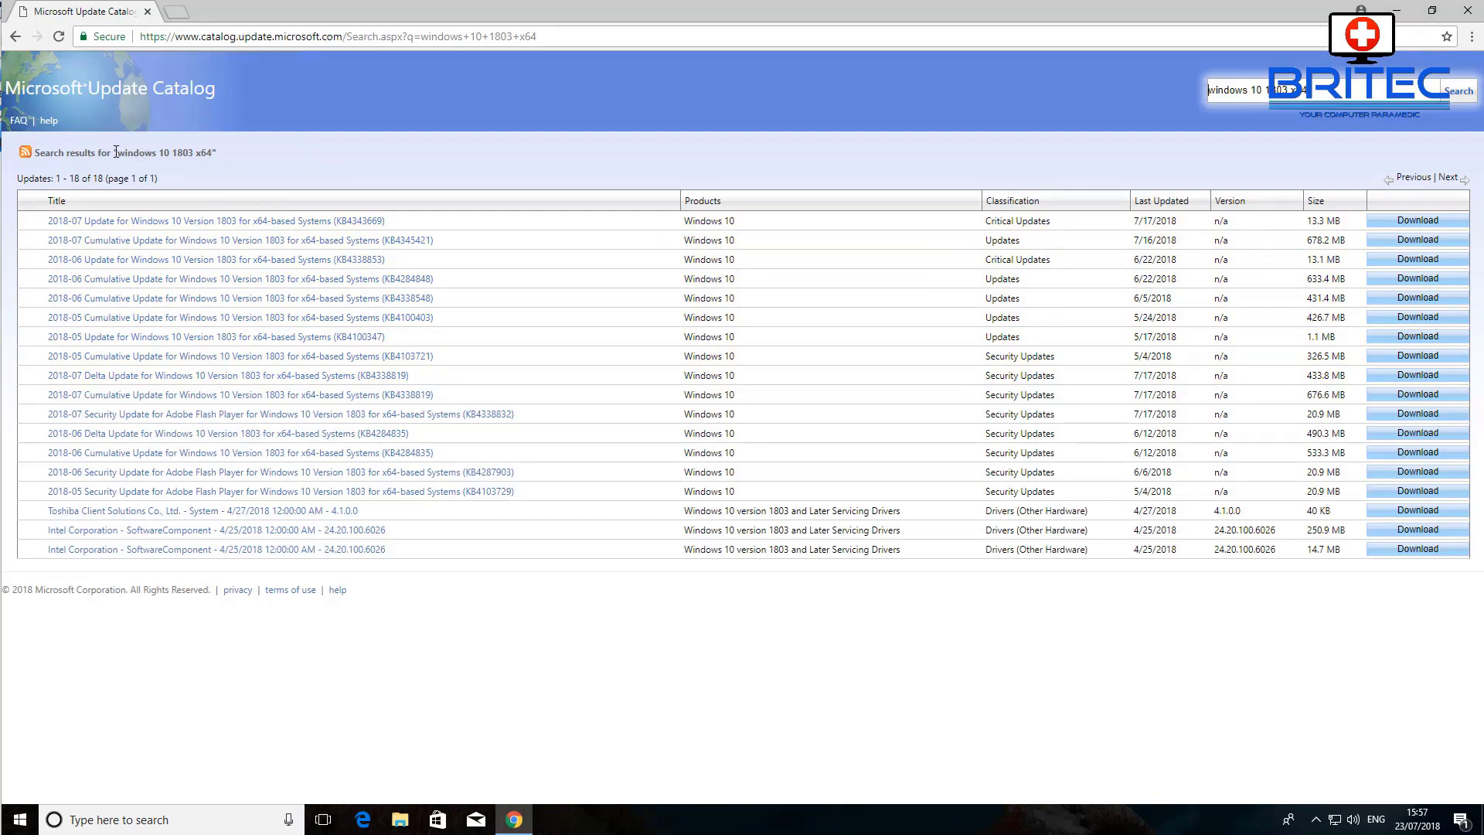
Step: Switch to the Microsoft Update Catalog in Chrome, review the results for "windows 10 1803 x64", and request the download of a listed update
{"action": "left_click_drag", "start_coordinate": [116, 152], "coordinate": [260, 158]}
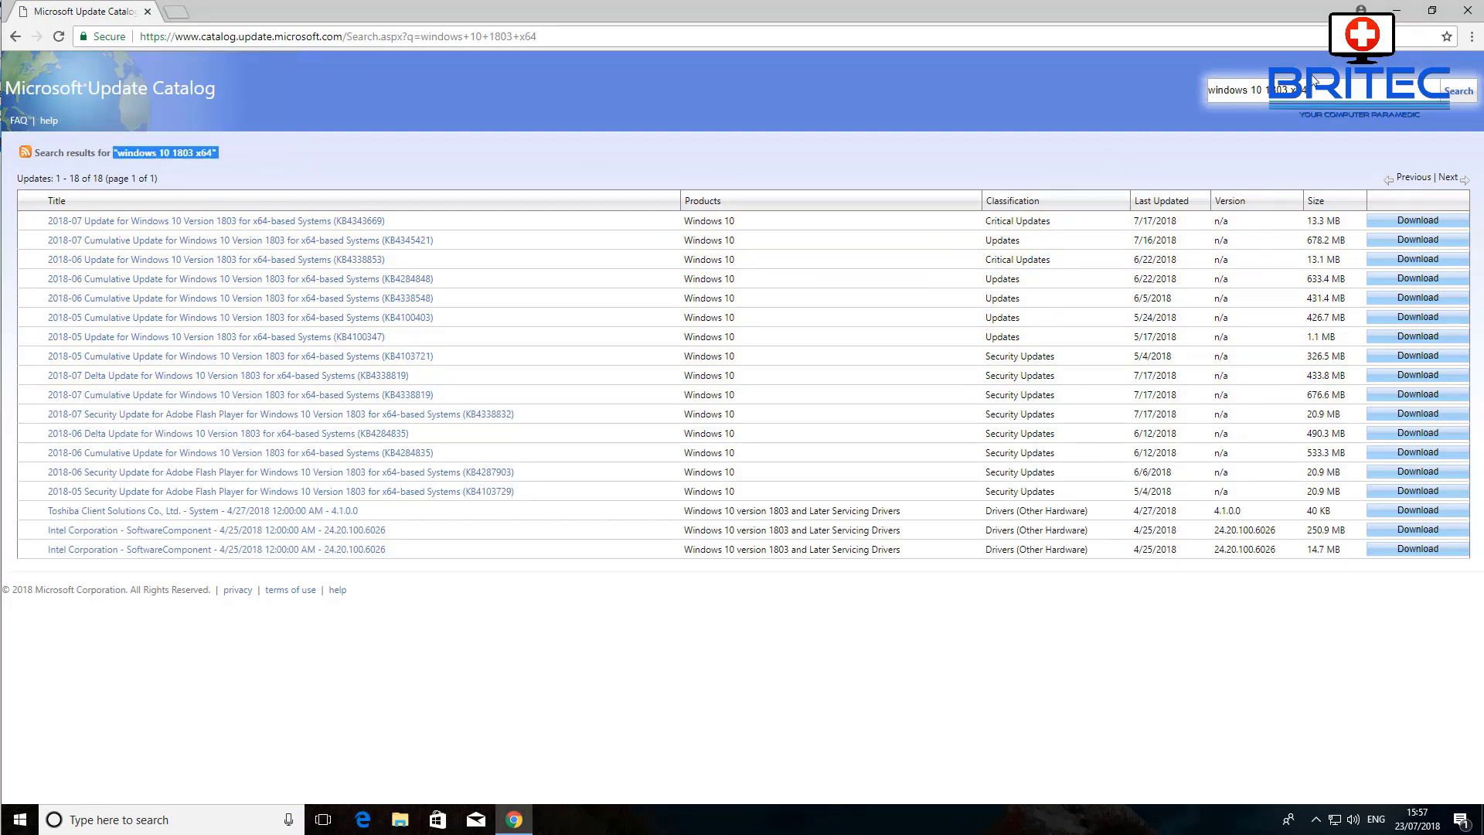
{"action": "left_click_drag", "start_coordinate": [1318, 87], "coordinate": [1179, 91]}
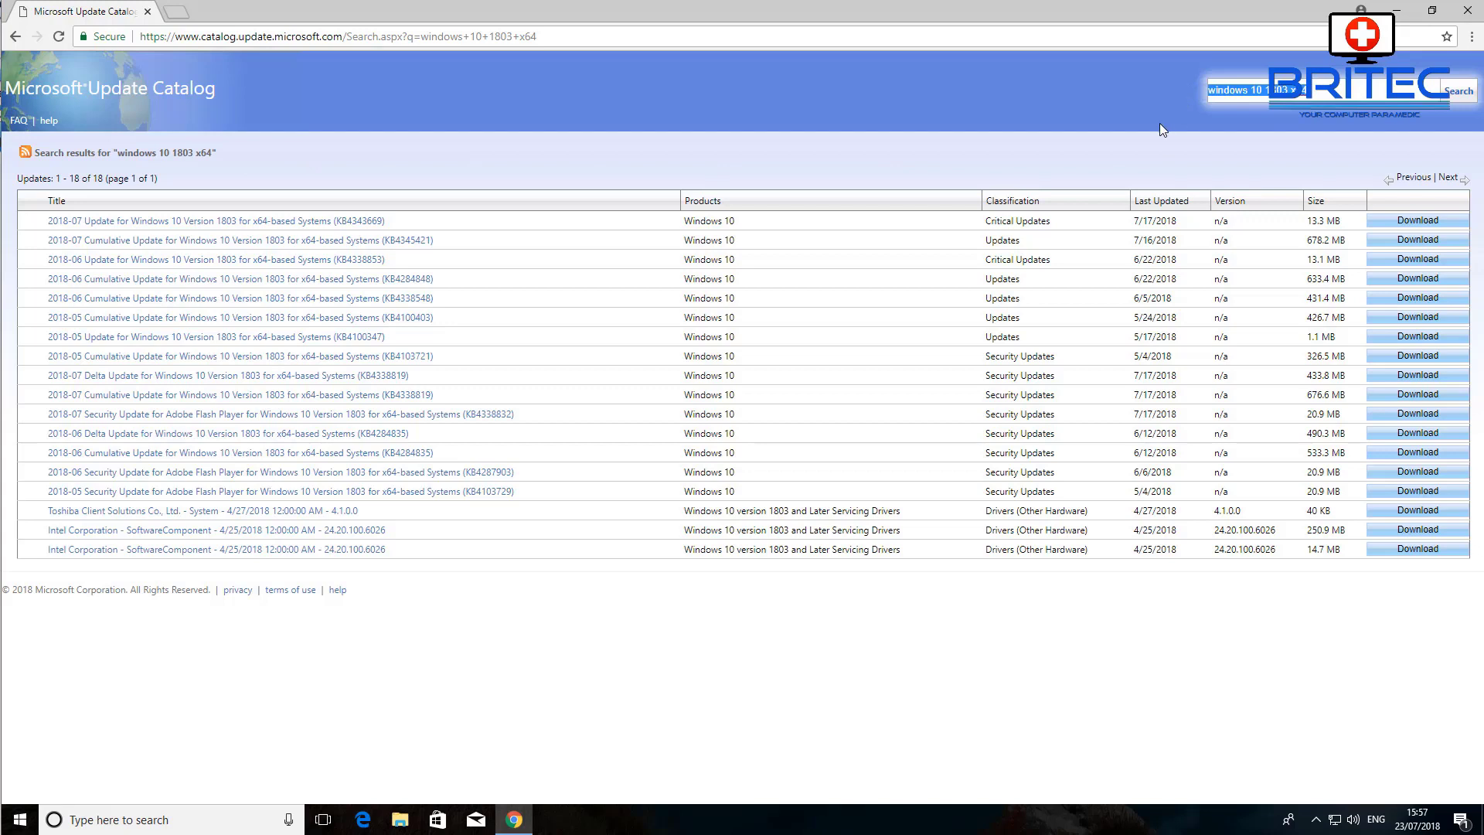
{"action": "left_click", "coordinate": [1099, 159]}
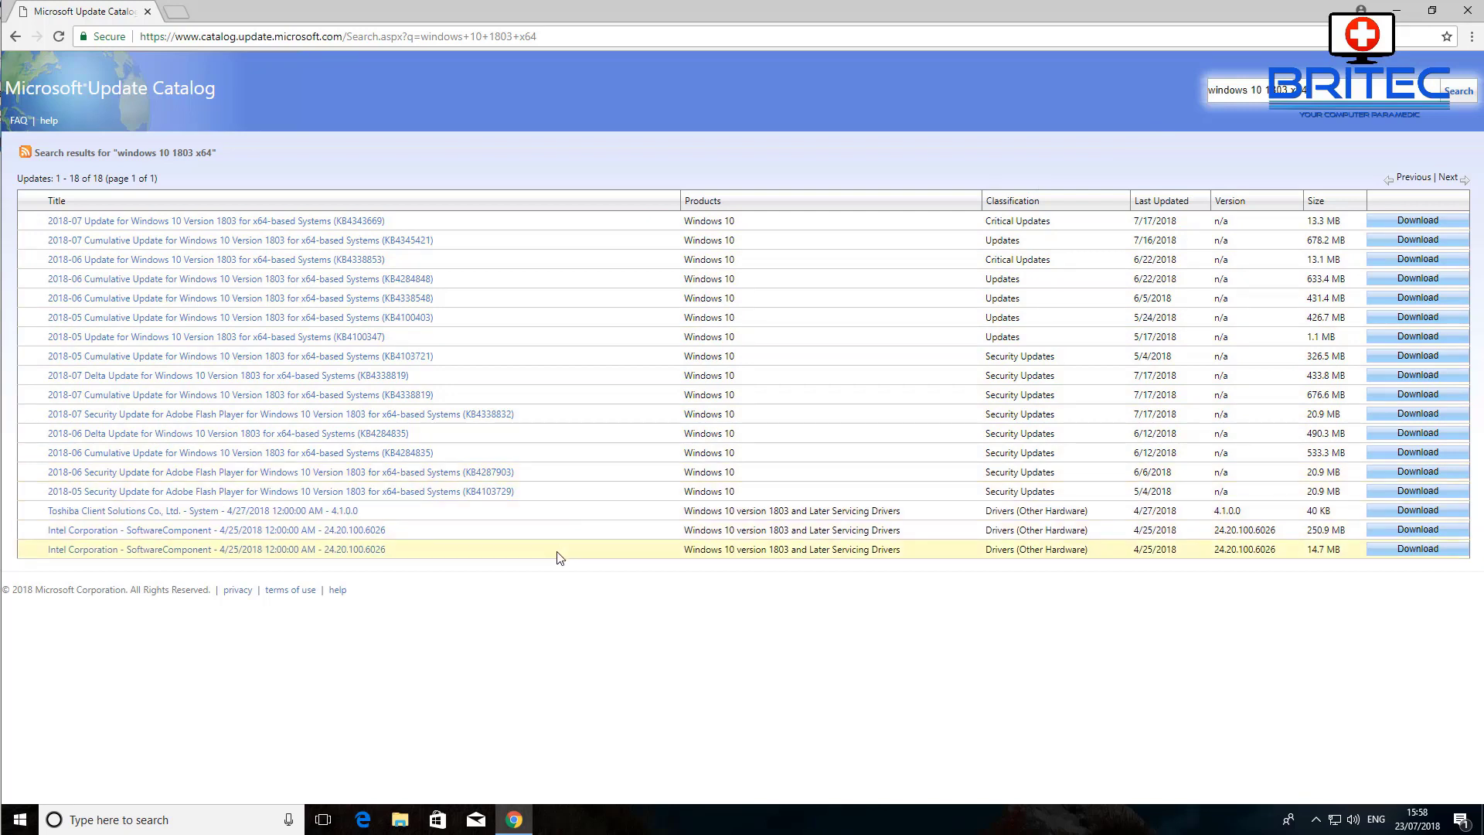
{"action": "left_click", "coordinate": [1417, 466]}
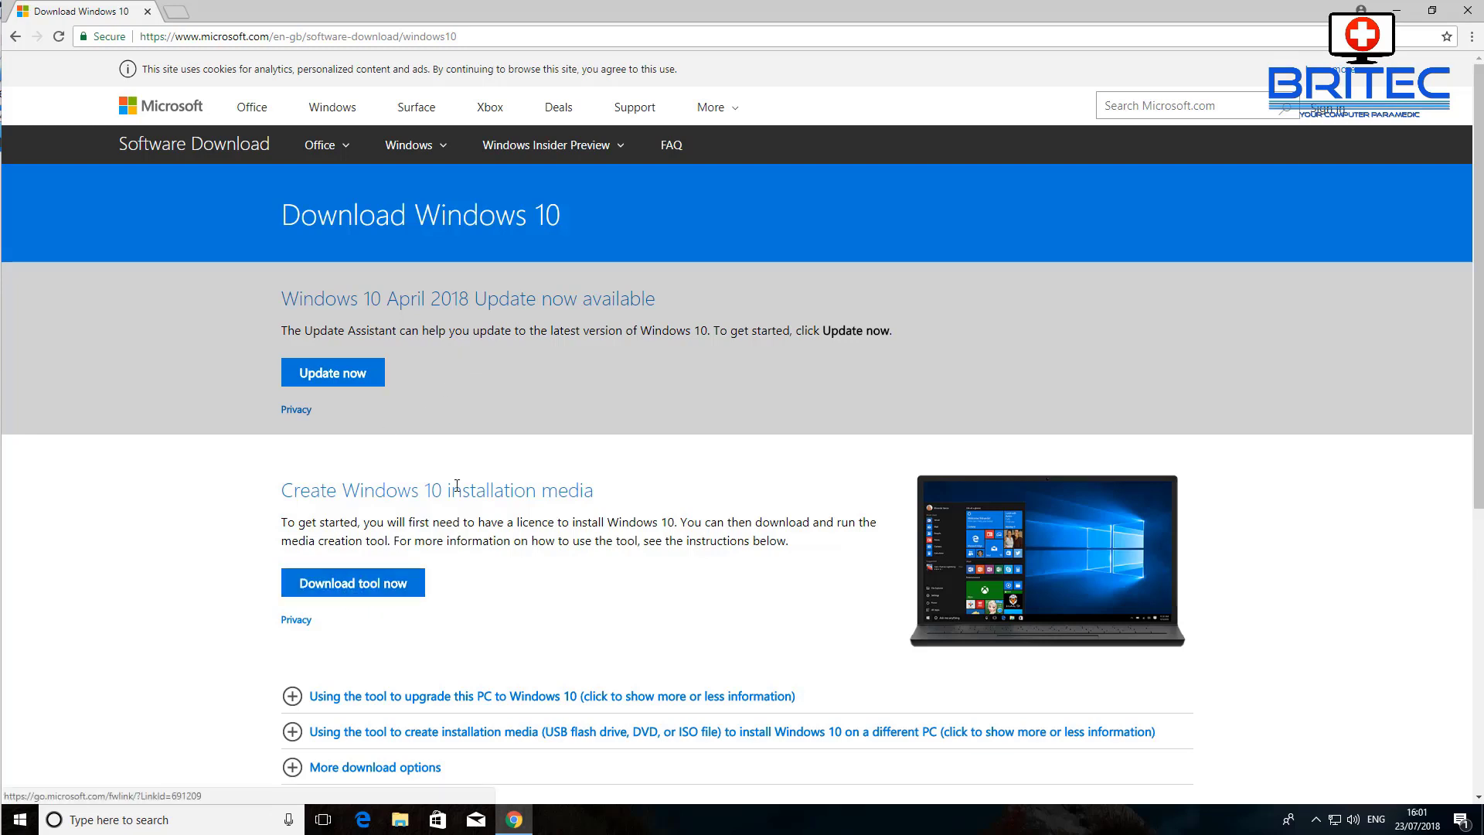
Step: Download and run the Windows 10 Update Assistant with permission to make changes, and start the update to version 1803
{"action": "left_click", "coordinate": [358, 372]}
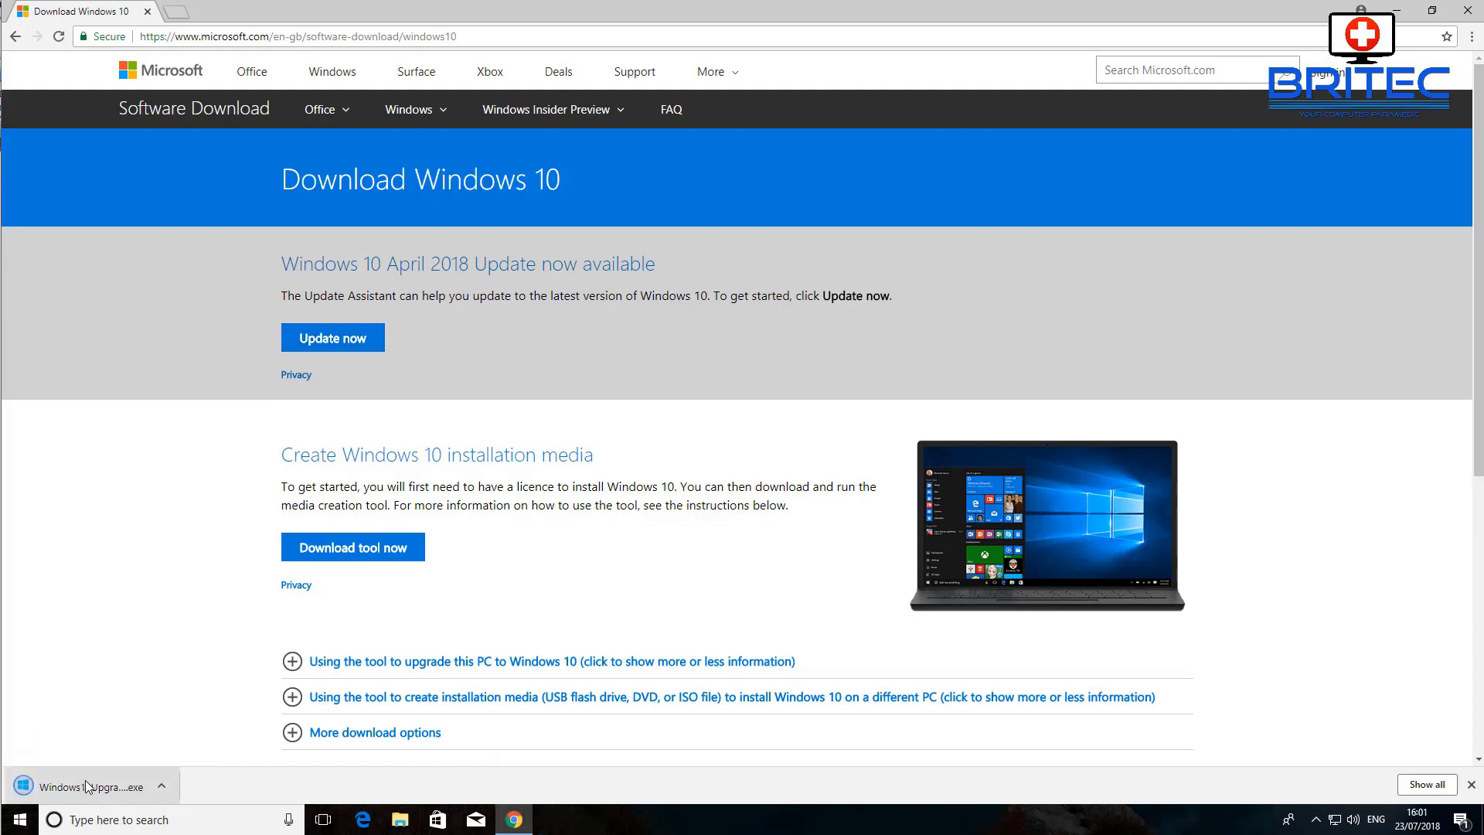
{"action": "left_click", "coordinate": [70, 788]}
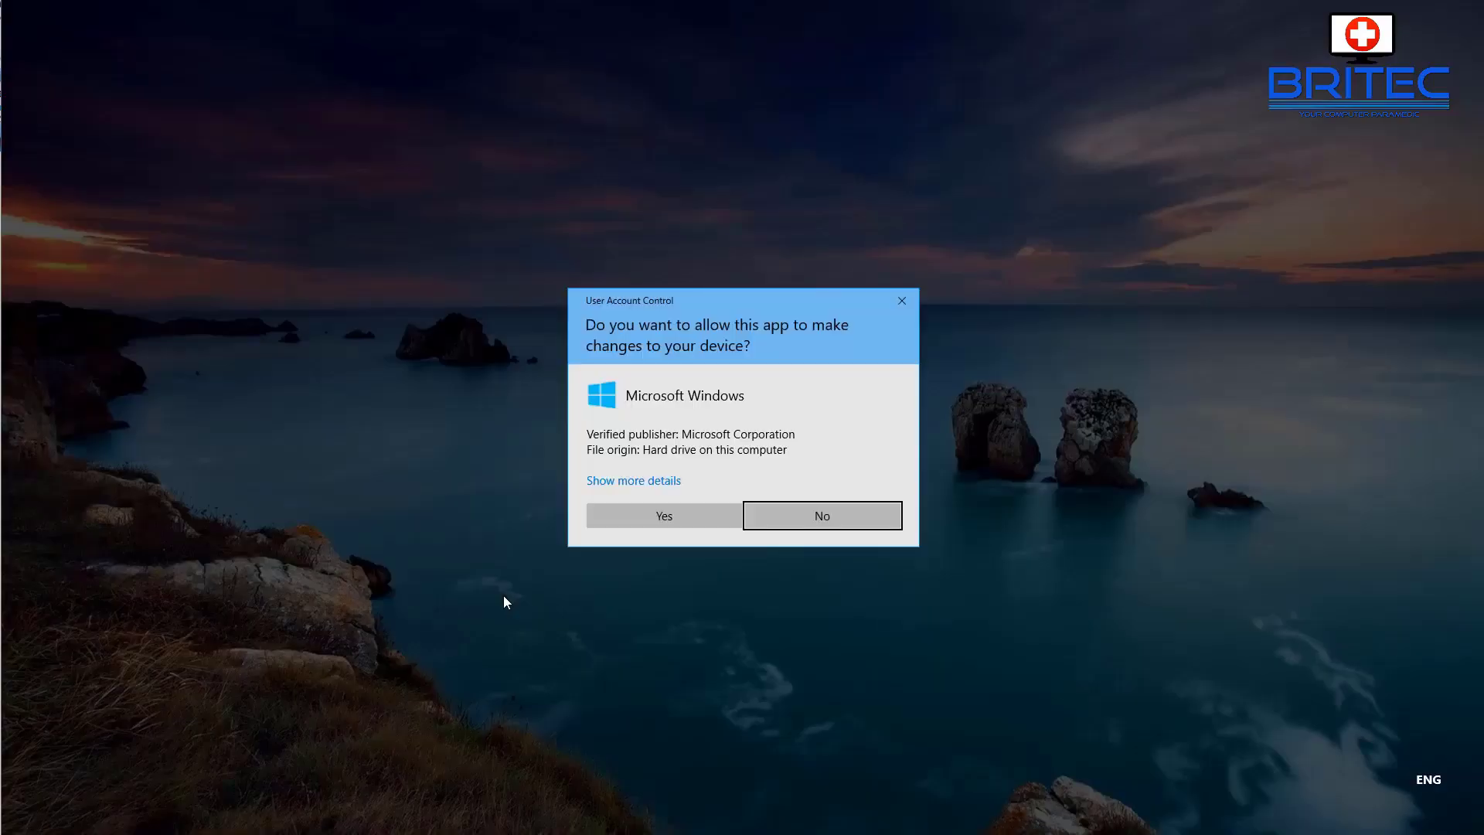
{"action": "left_click", "coordinate": [651, 523]}
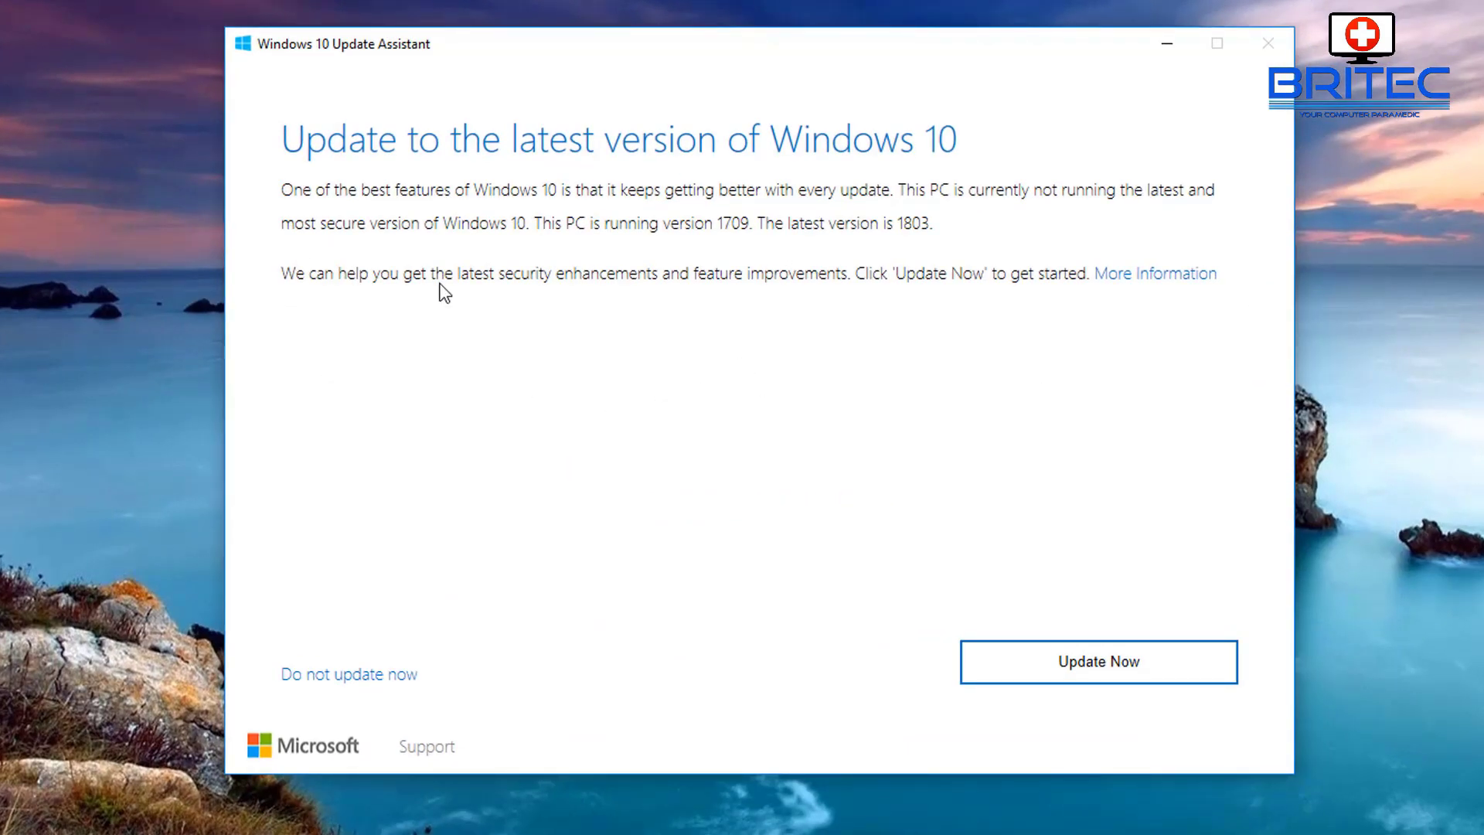
{"action": "left_click", "coordinate": [1080, 684]}
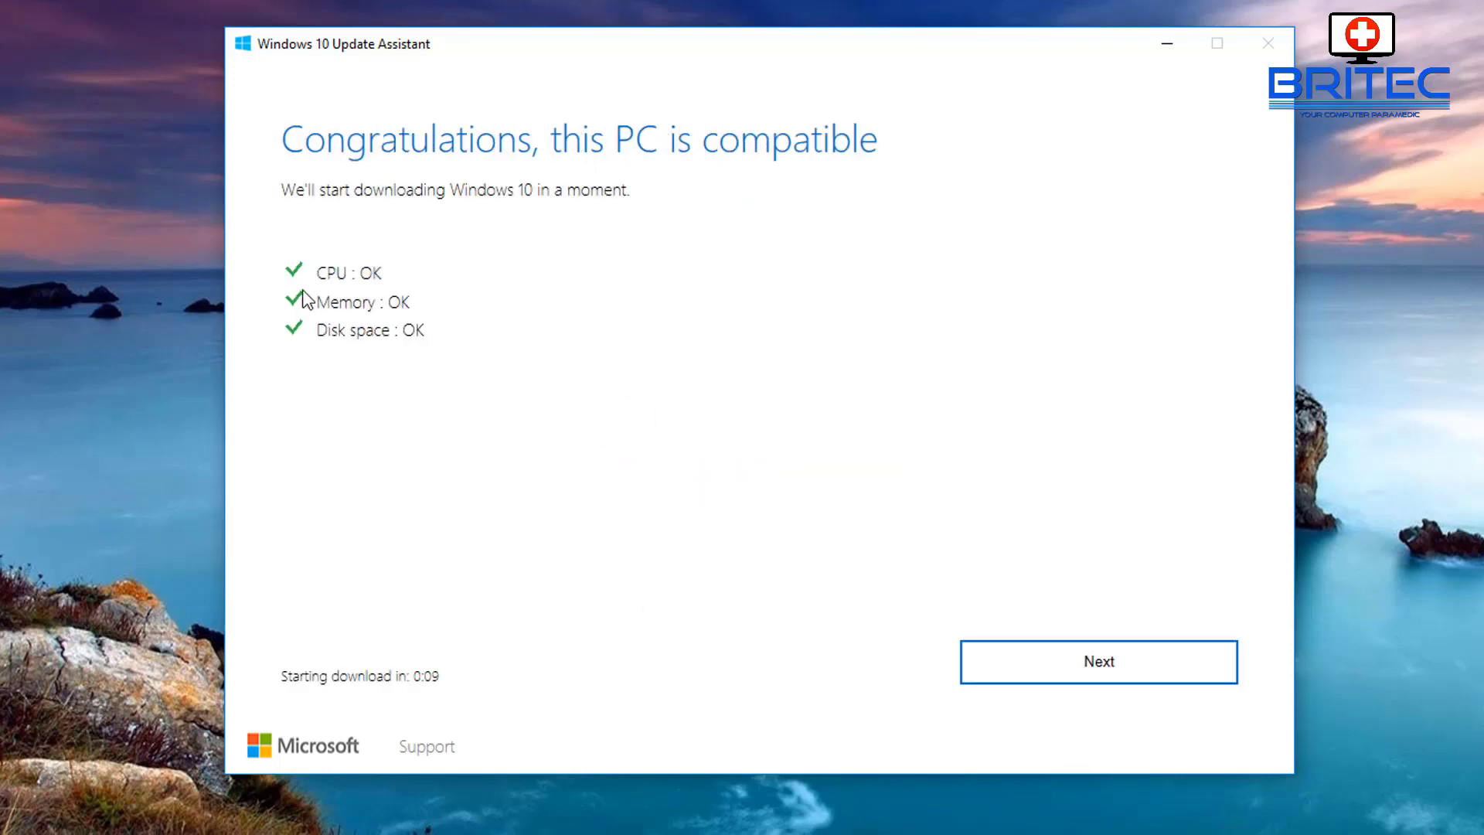
{"action": "left_click", "coordinate": [1083, 672]}
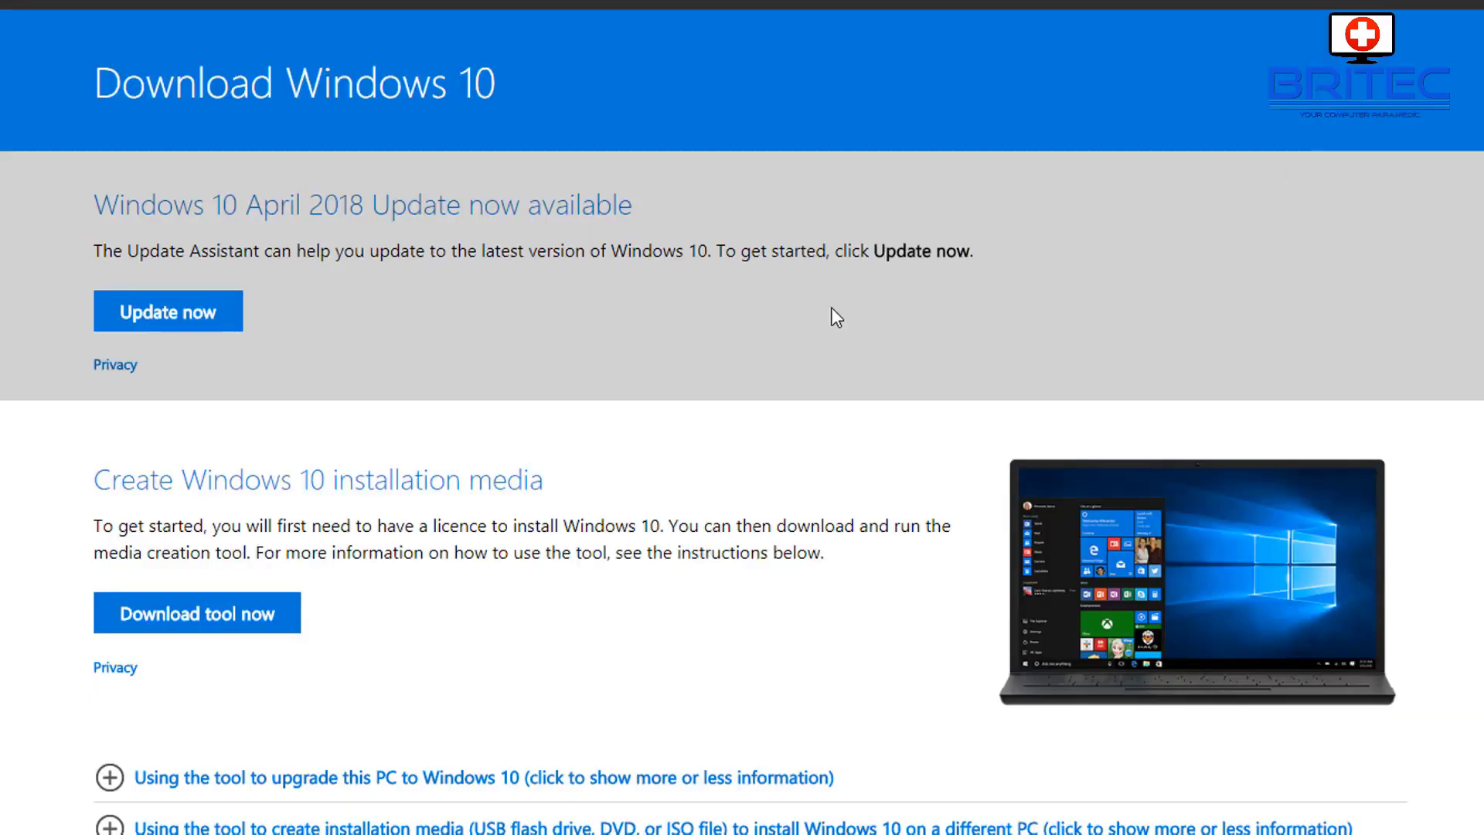
Step: Download the media creation tool, accept its license terms, and proceed with the "Upgrade this PC now" option
{"action": "left_click", "coordinate": [210, 628]}
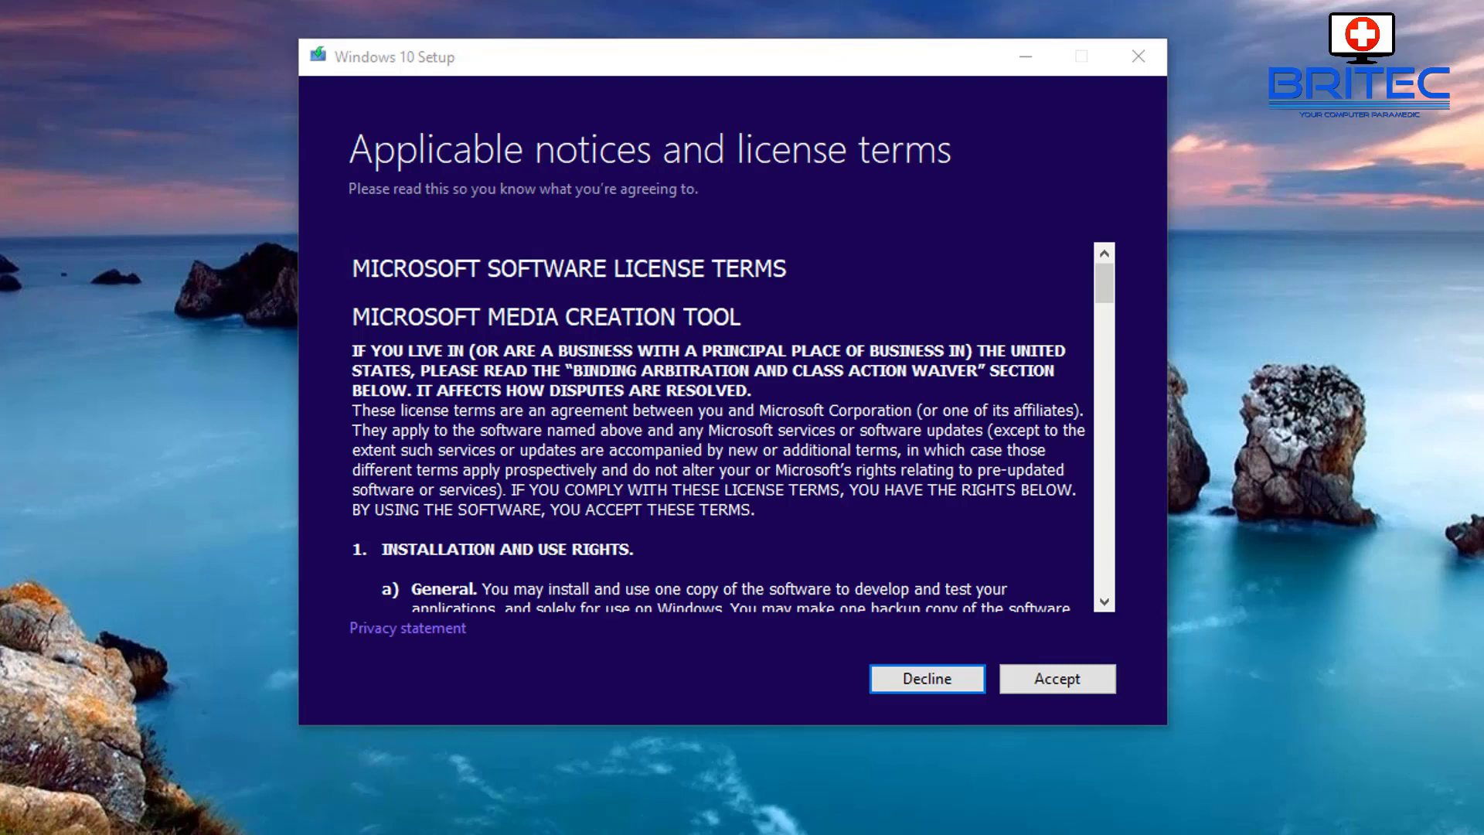
{"action": "left_click", "coordinate": [1061, 687]}
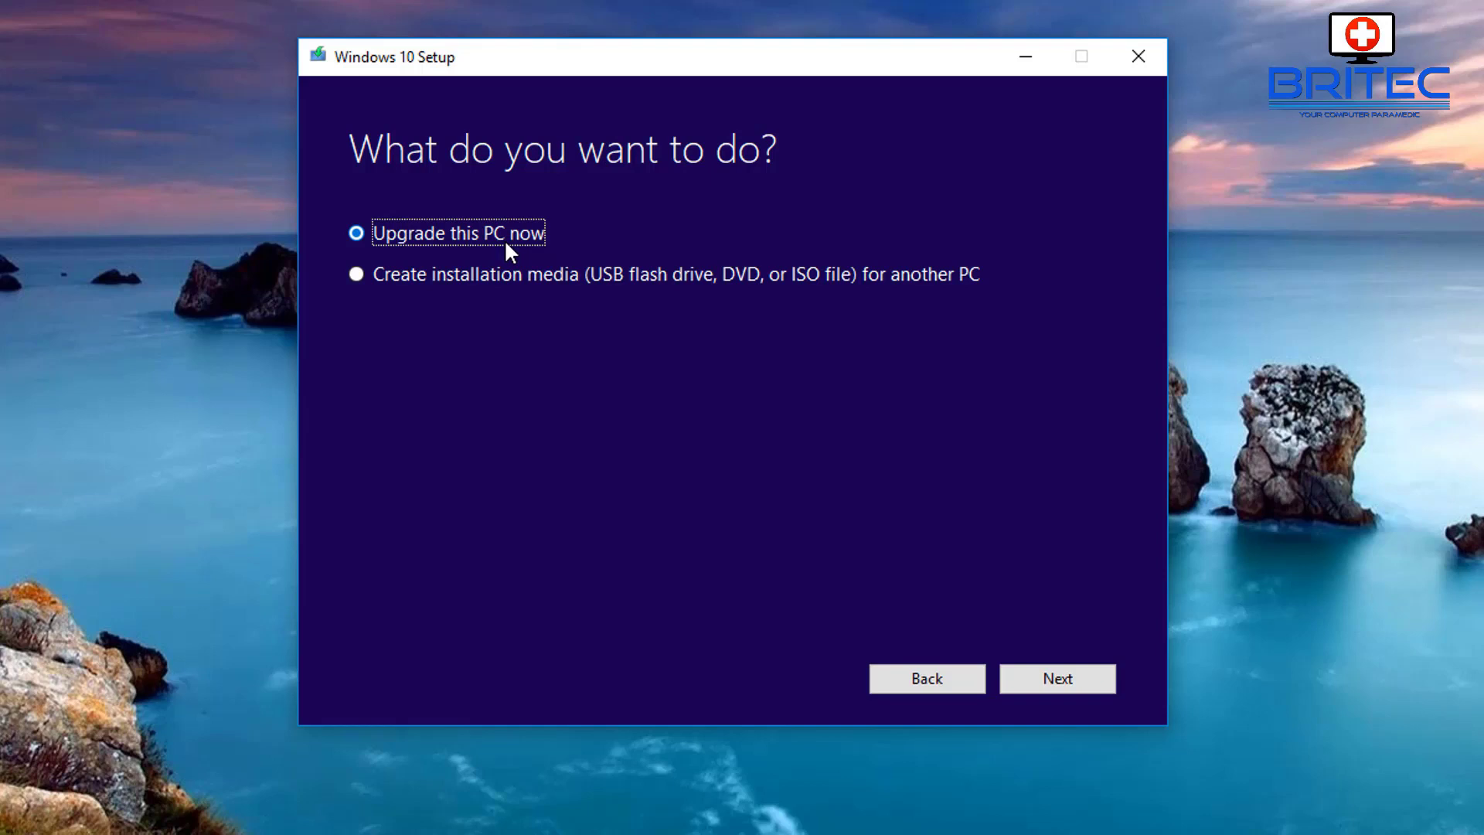
{"action": "left_click", "coordinate": [1055, 683]}
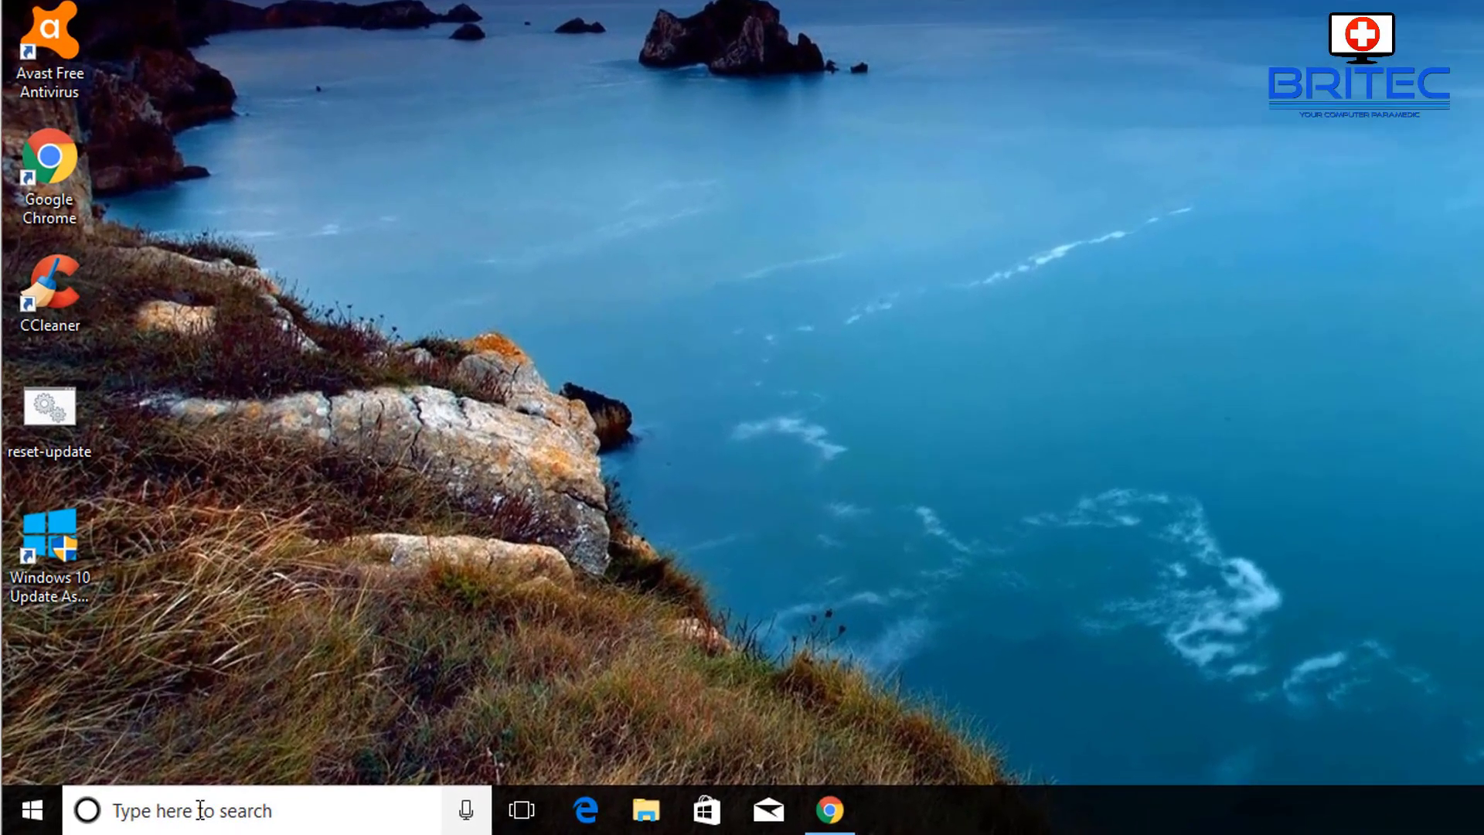
Step: Search Windows for msconfig and open System Configuration
{"action": "left_click", "coordinate": [155, 812]}
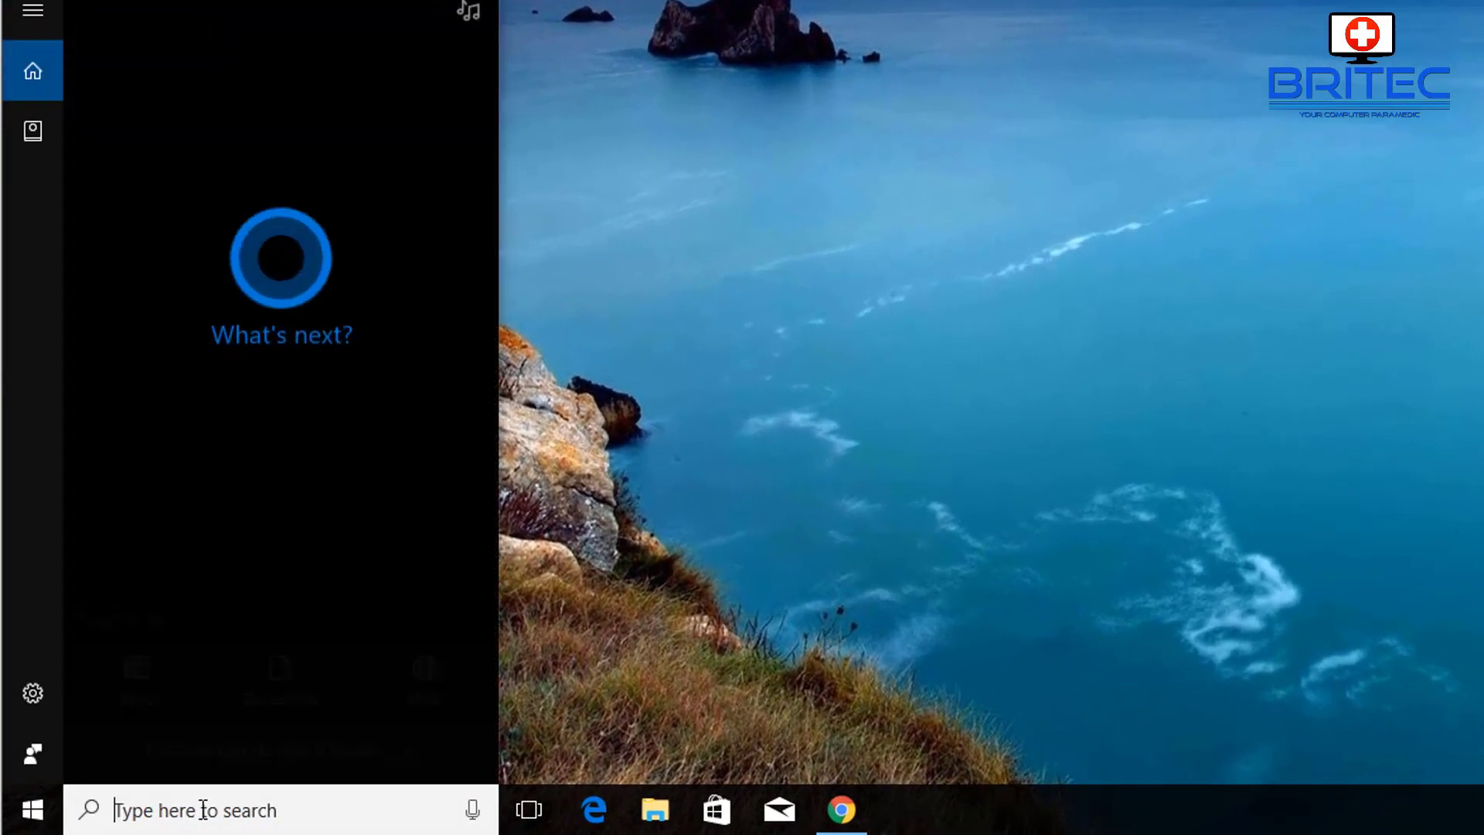
{"action": "type", "text": "msconfig"}
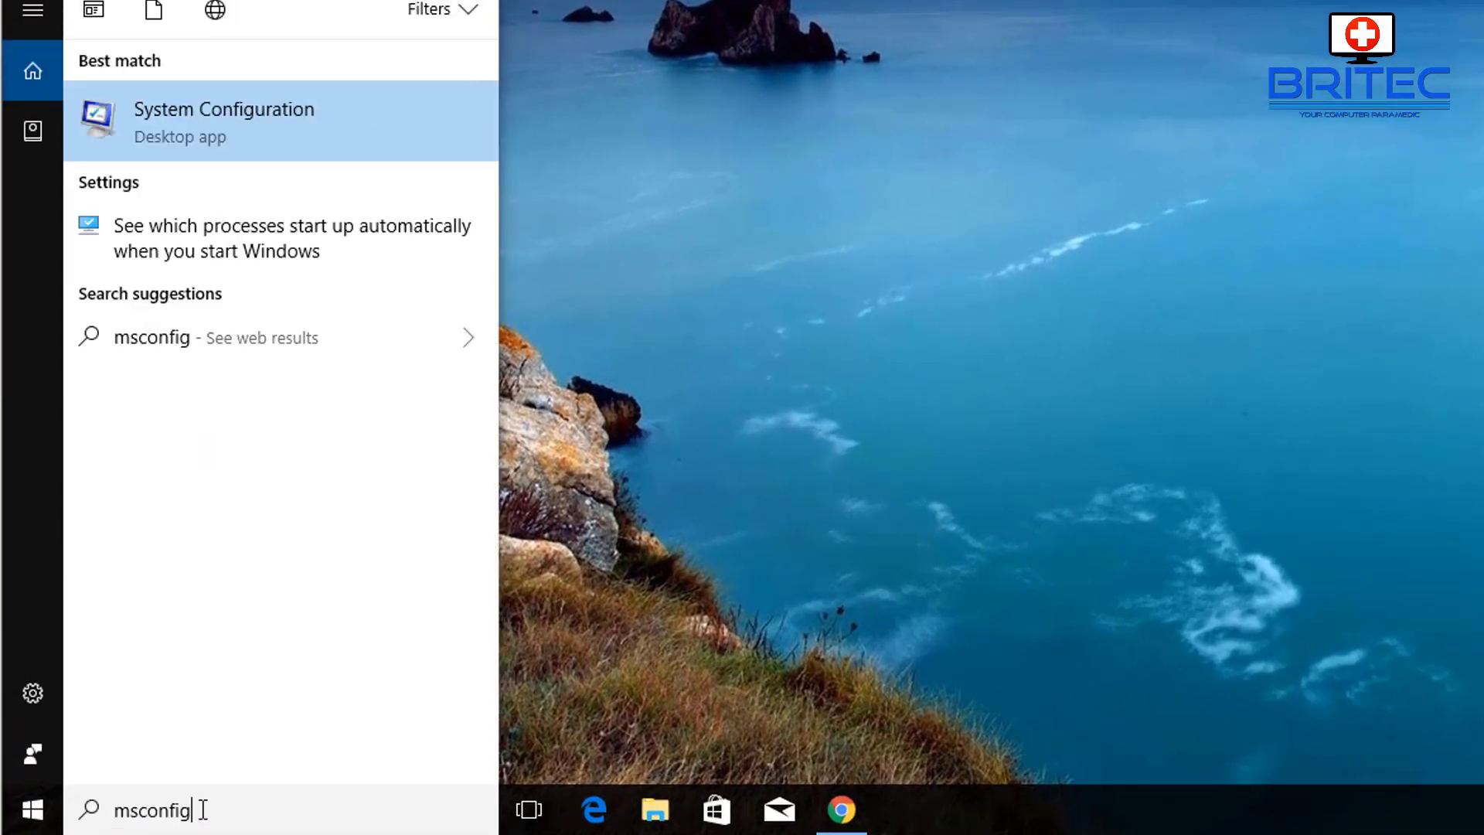
{"action": "left_click", "coordinate": [211, 127]}
{"action": "left_click", "coordinate": [1051, 321]}
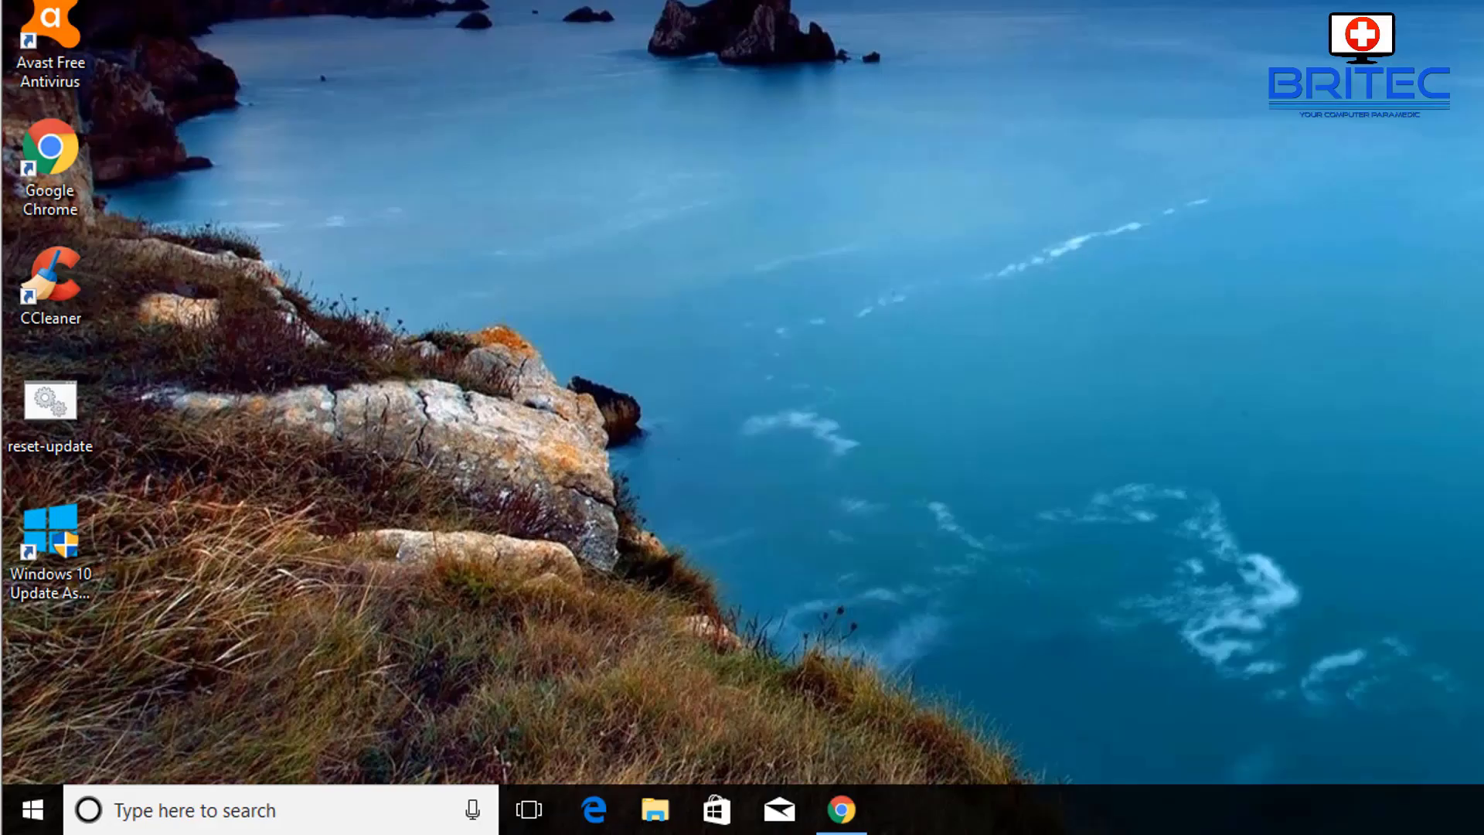
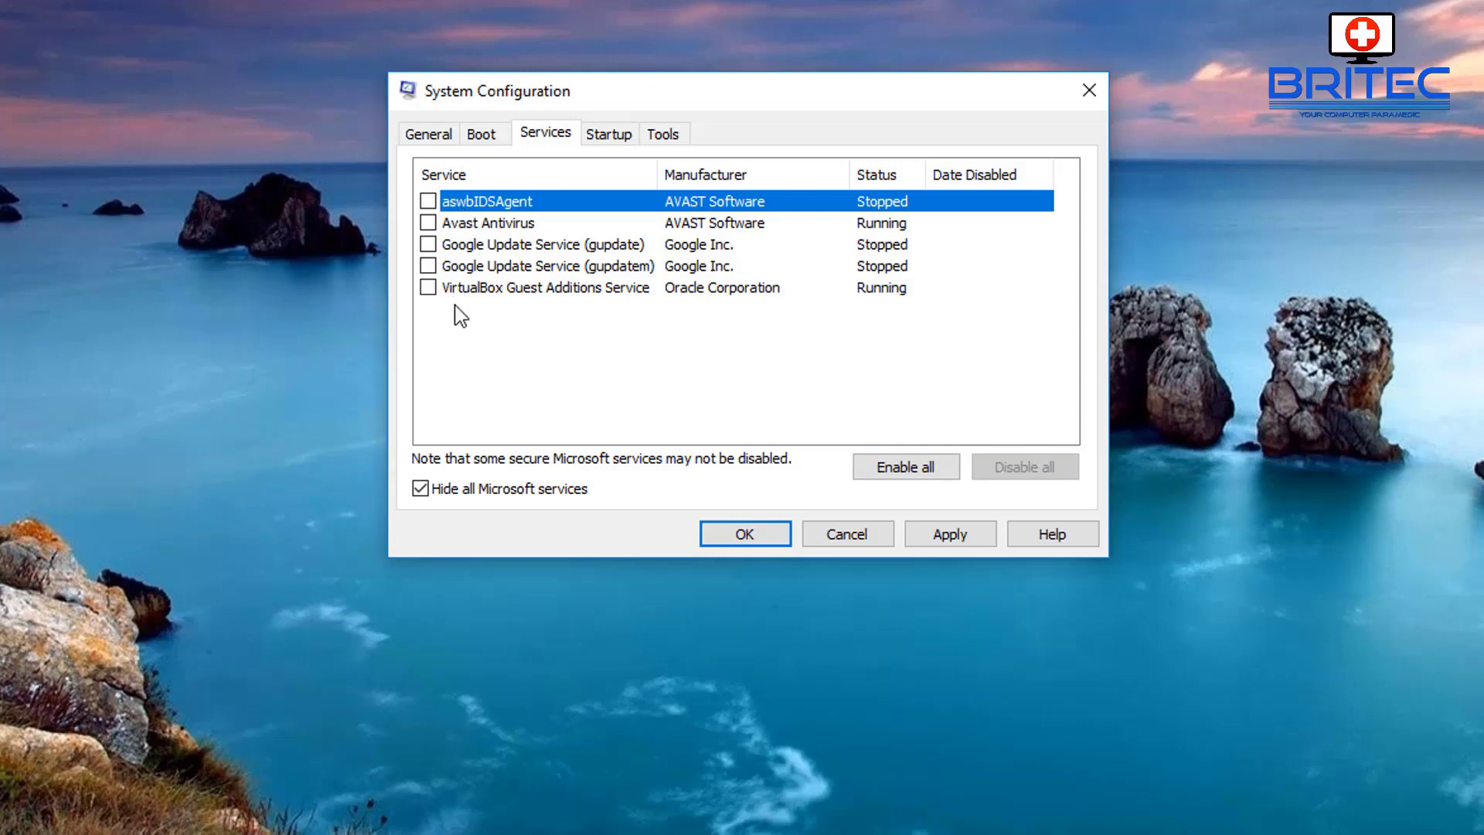
Step: Open the Task Manager startup list from System Configuration and move its window to the middle of the screen
{"action": "left_click", "coordinate": [619, 136]}
{"action": "left_click", "coordinate": [758, 209]}
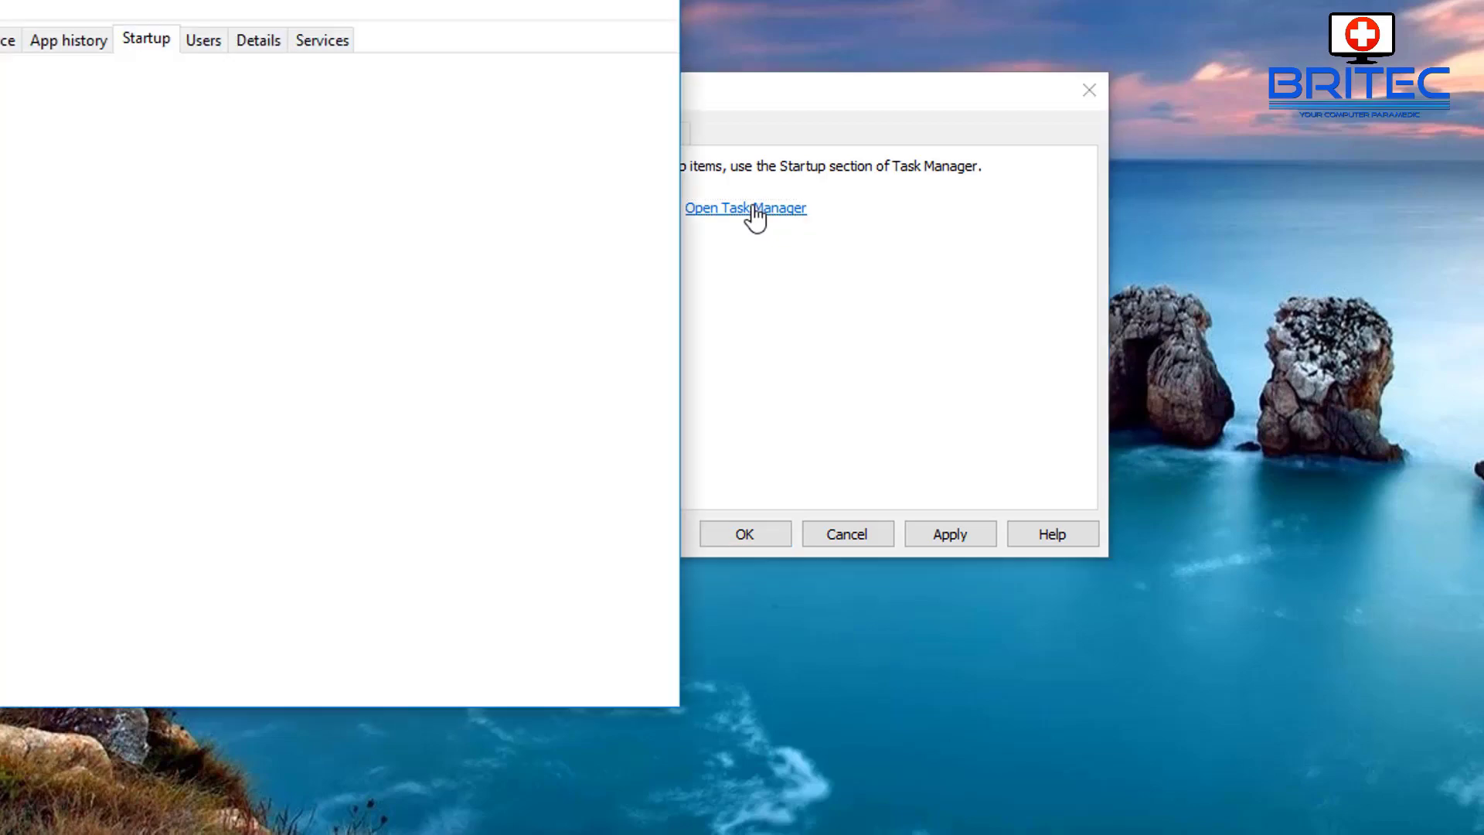
{"action": "left_click_drag", "start_coordinate": [342, 7], "coordinate": [870, 4]}
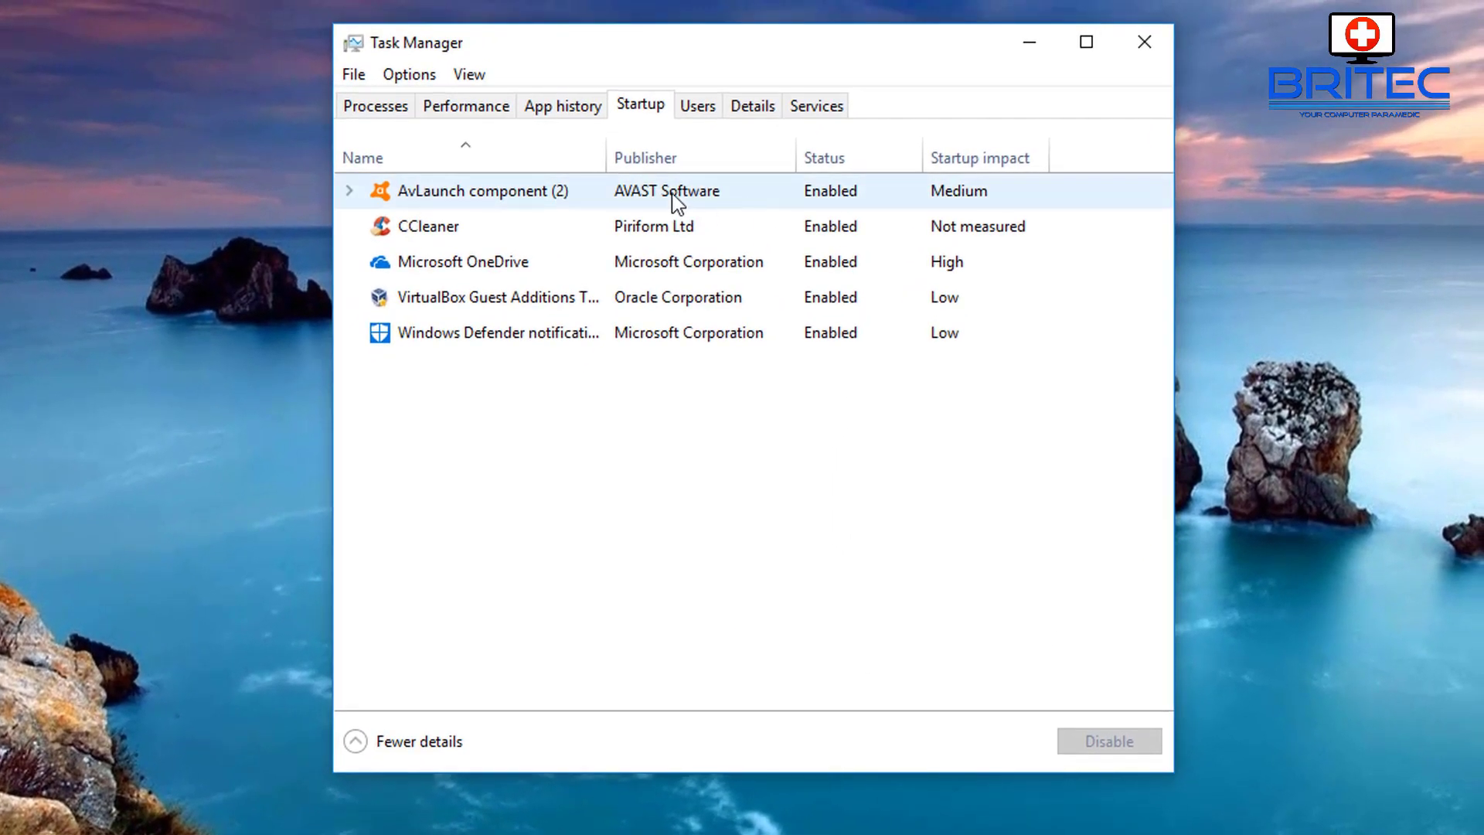
Step: Disable CCleaner at startup and try to disable the AVAST AvLaunch component as well
{"action": "left_click", "coordinate": [769, 128]}
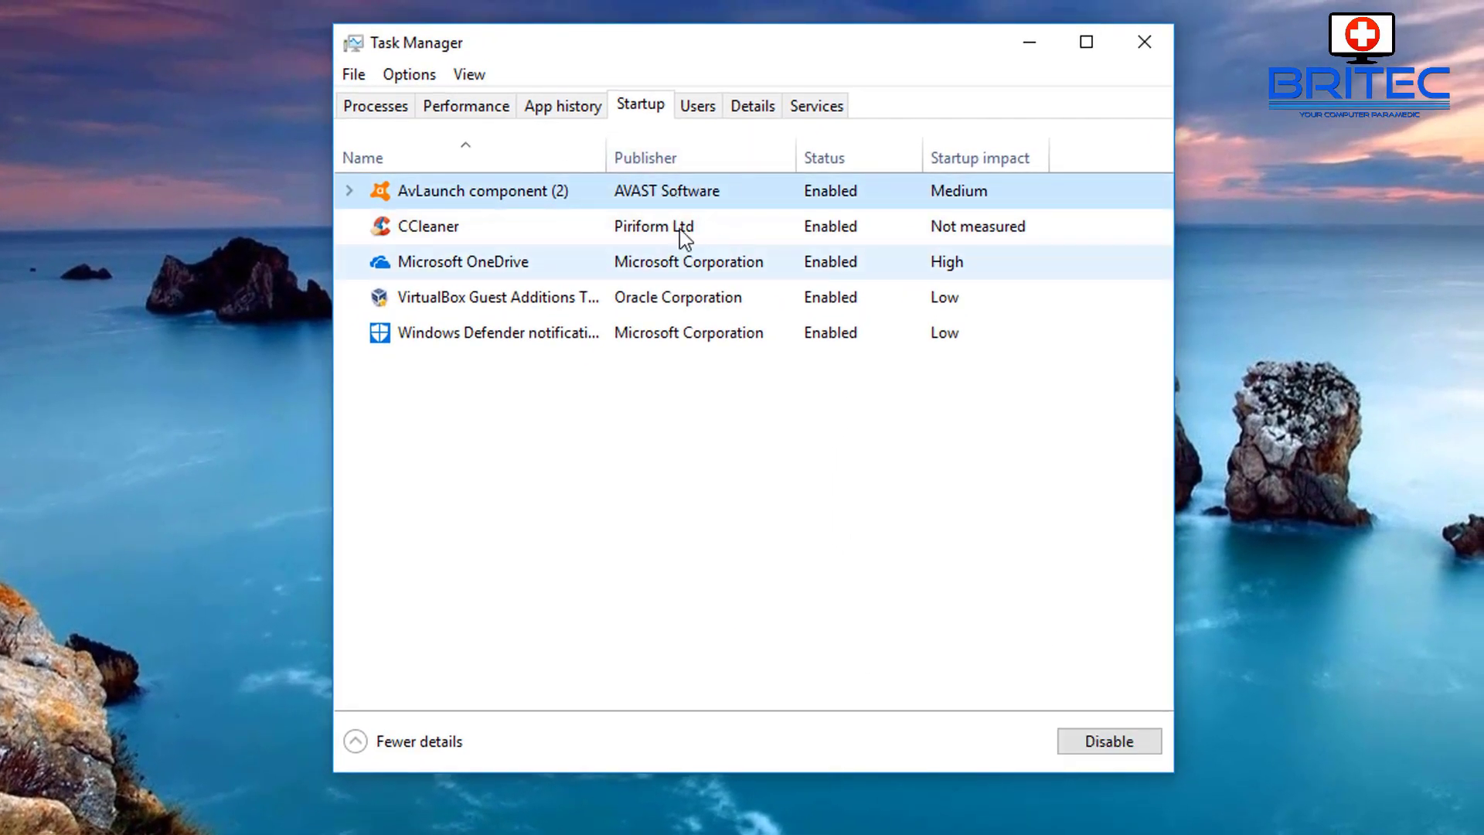
{"action": "left_click", "coordinate": [1117, 740]}
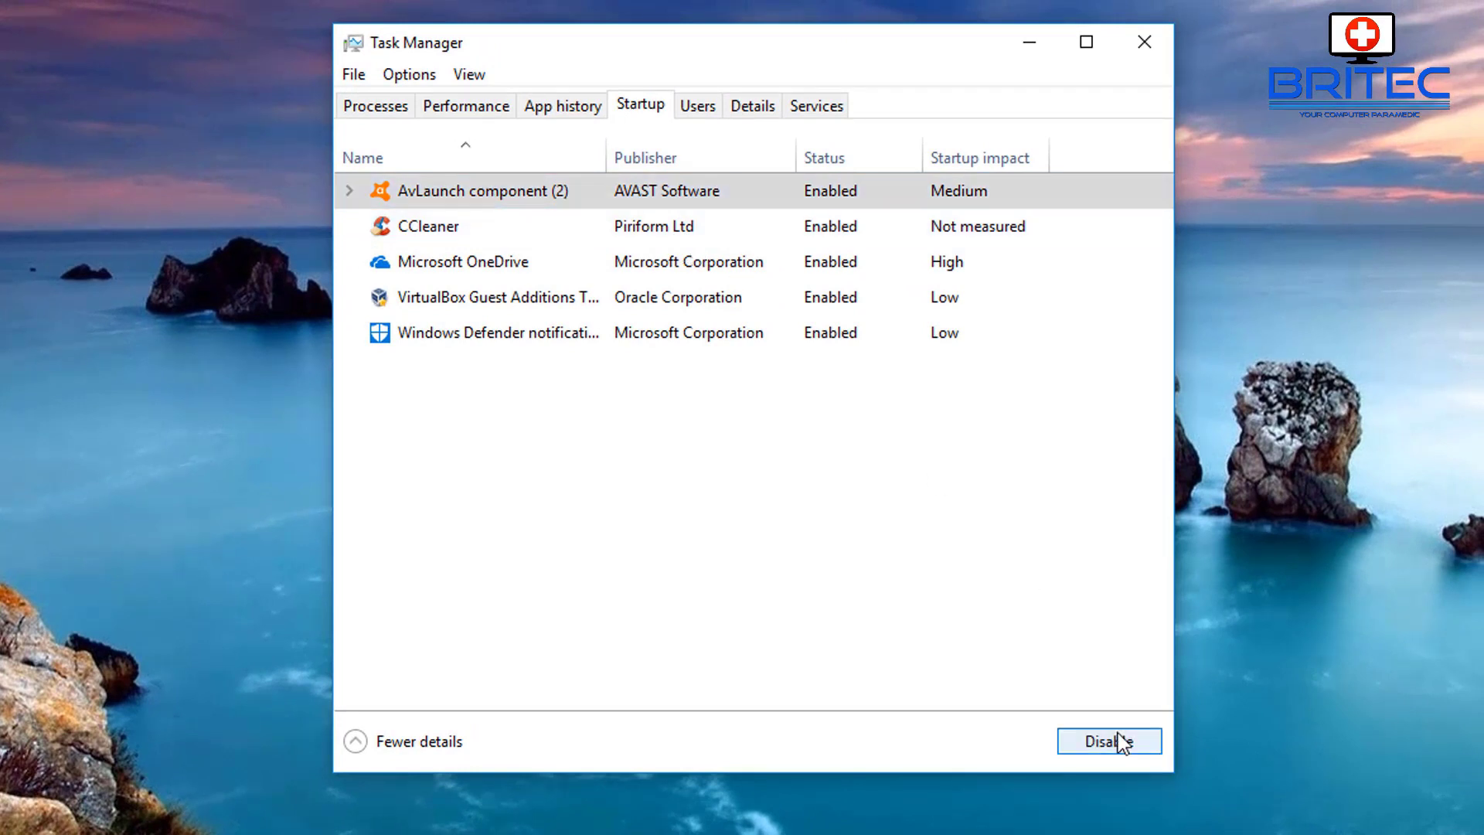
{"action": "left_click", "coordinate": [827, 236]}
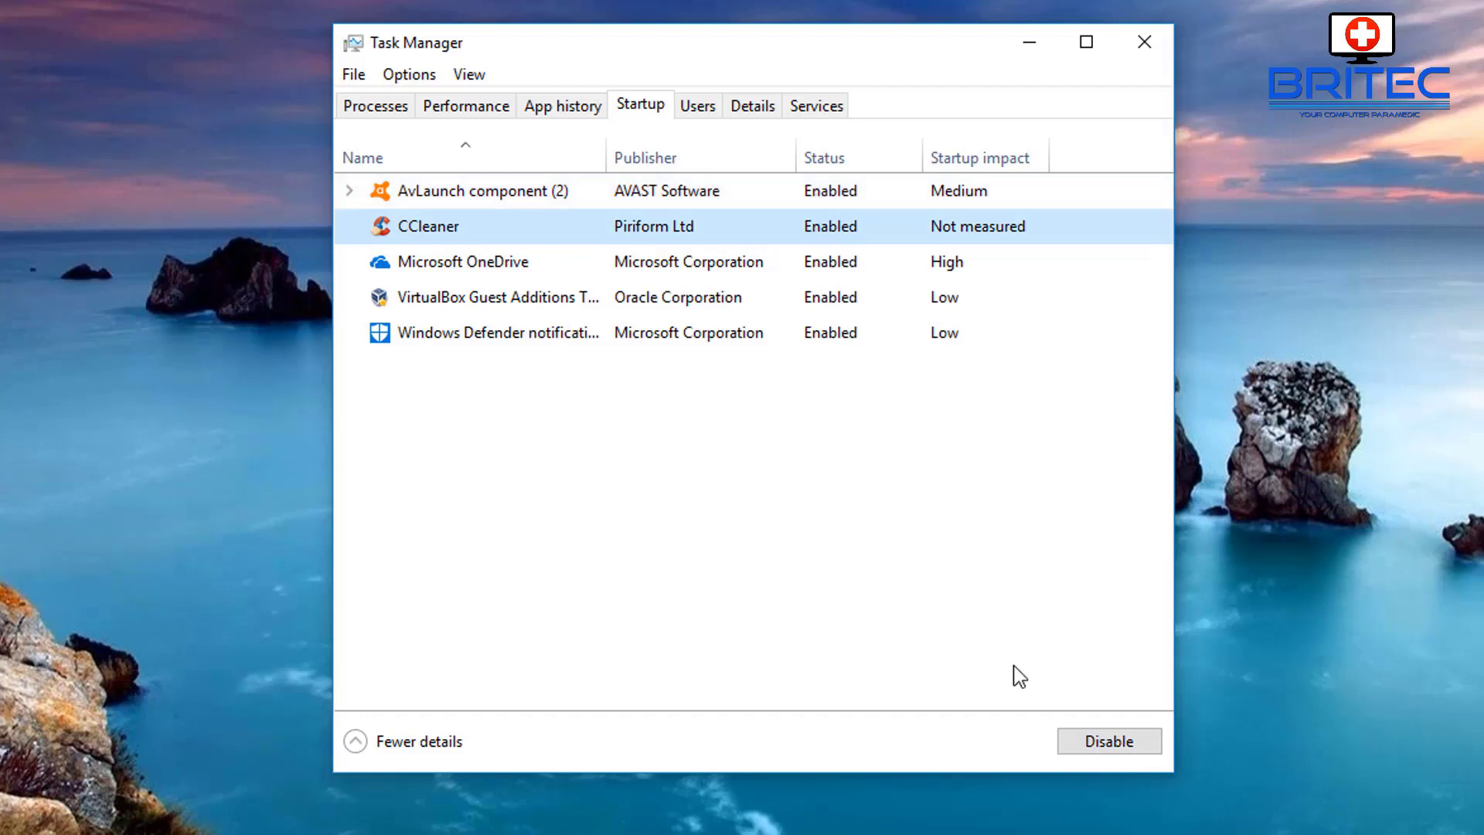
{"action": "left_click", "coordinate": [1102, 744]}
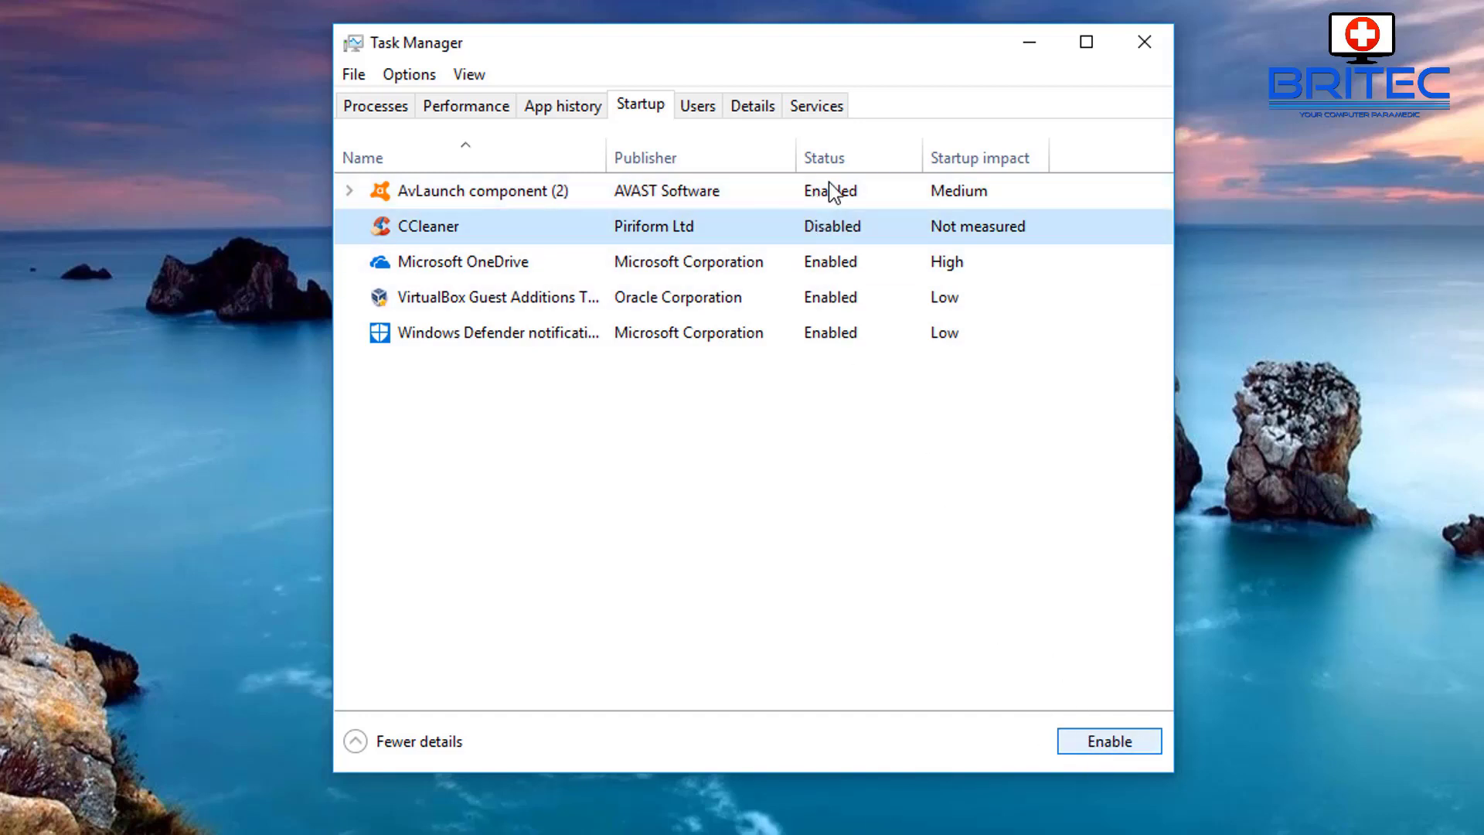
{"action": "left_click", "coordinate": [831, 191]}
{"action": "left_click", "coordinate": [1103, 744]}
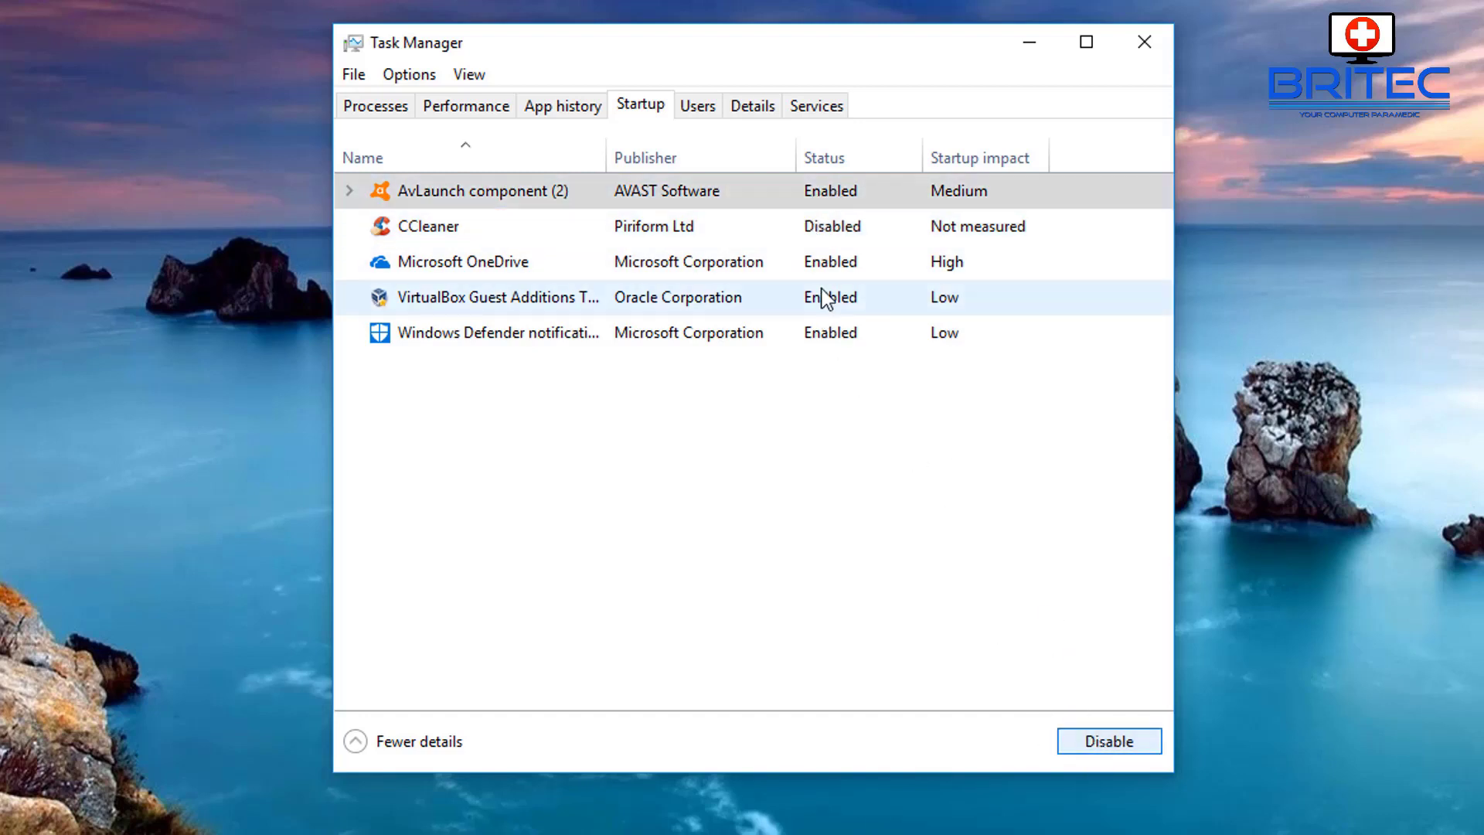
Step: Disable Microsoft OneDrive, VirtualBox Guest Additions, and the Windows Defender notification item at startup
{"action": "left_click", "coordinate": [832, 261]}
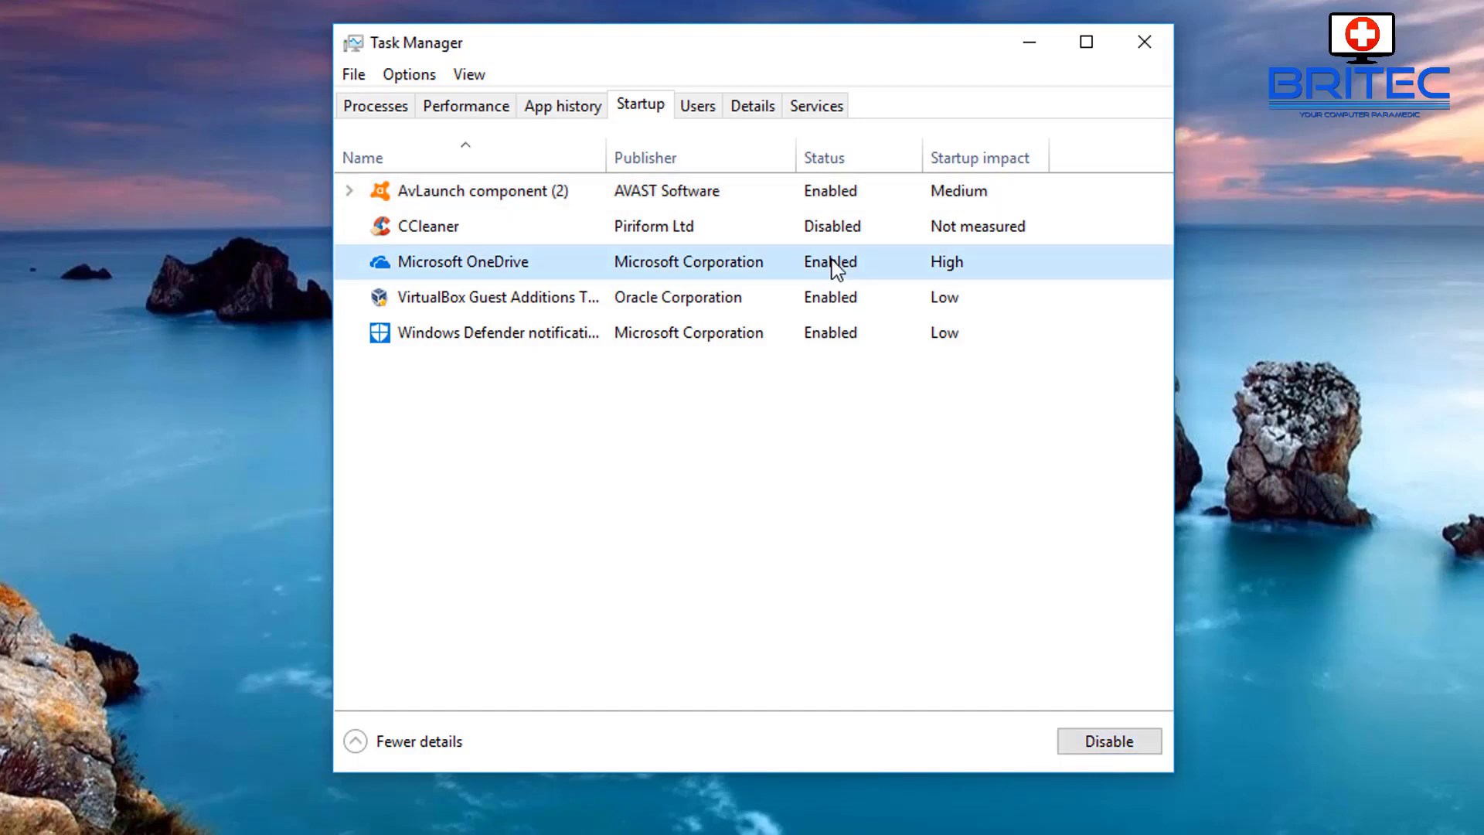
{"action": "left_click", "coordinate": [1117, 740]}
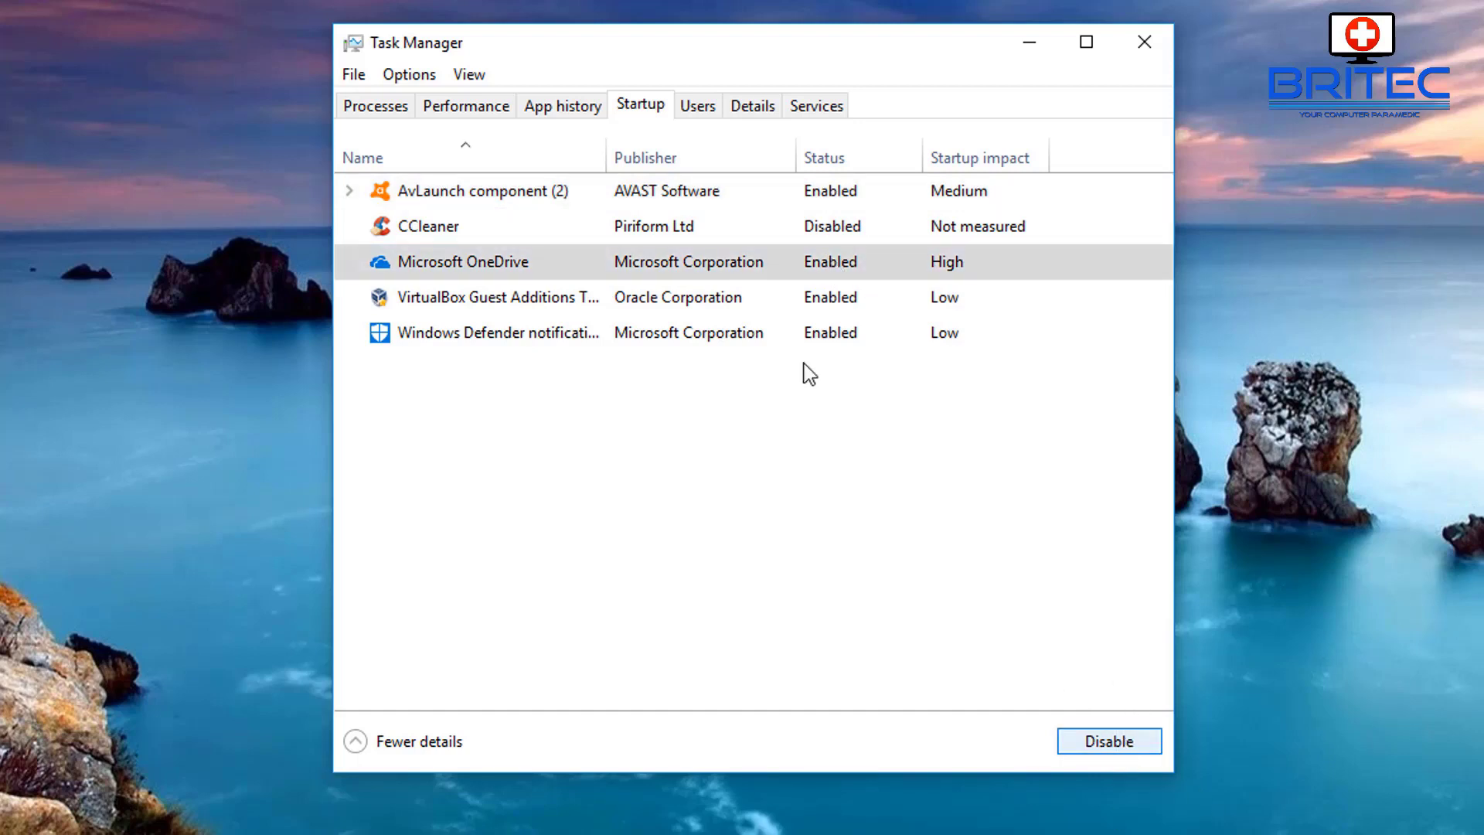
{"action": "left_click", "coordinate": [836, 303]}
{"action": "left_click", "coordinate": [1098, 743]}
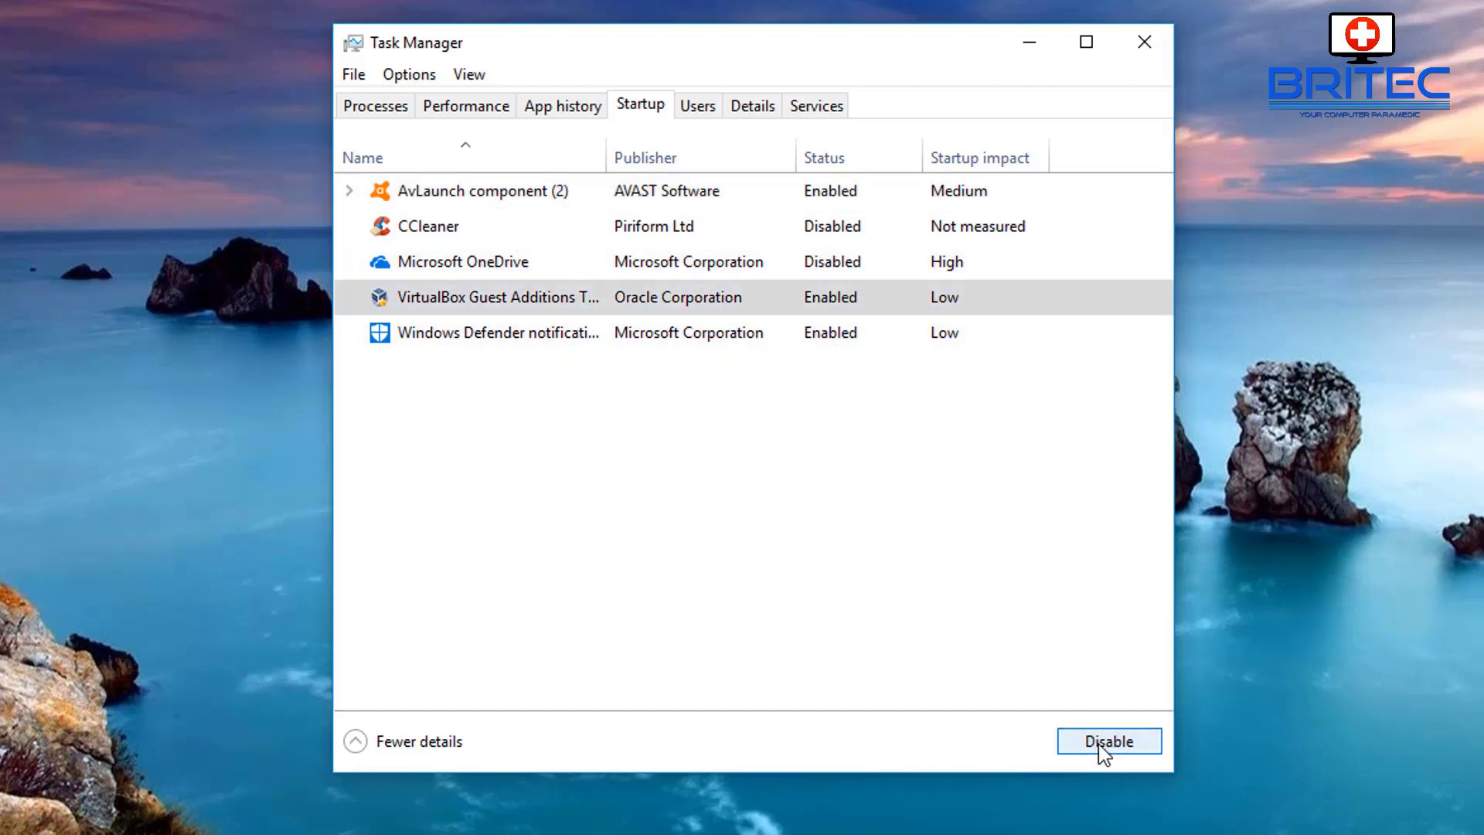
{"action": "left_click", "coordinate": [833, 335]}
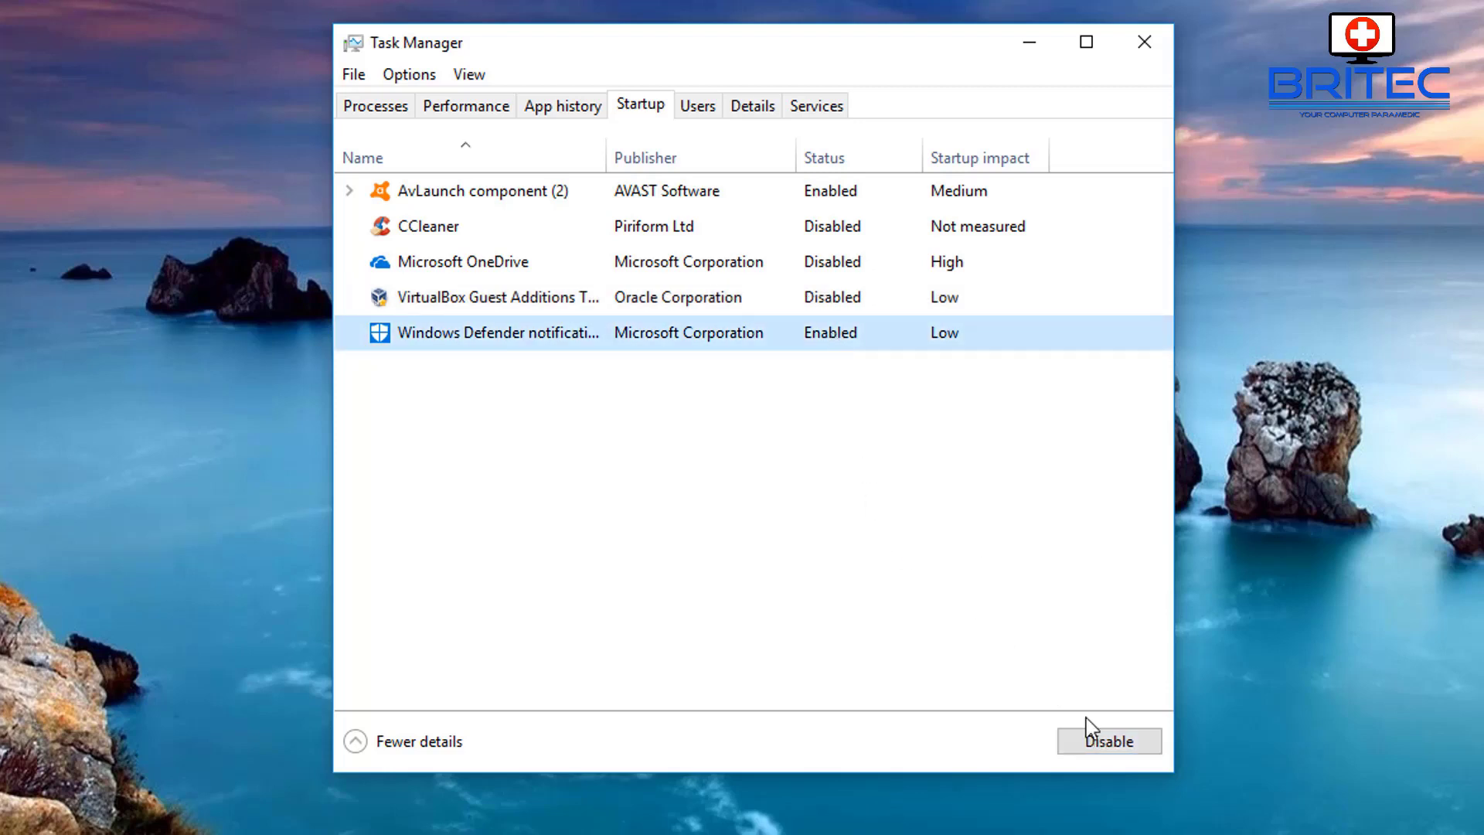
{"action": "left_click", "coordinate": [1106, 743]}
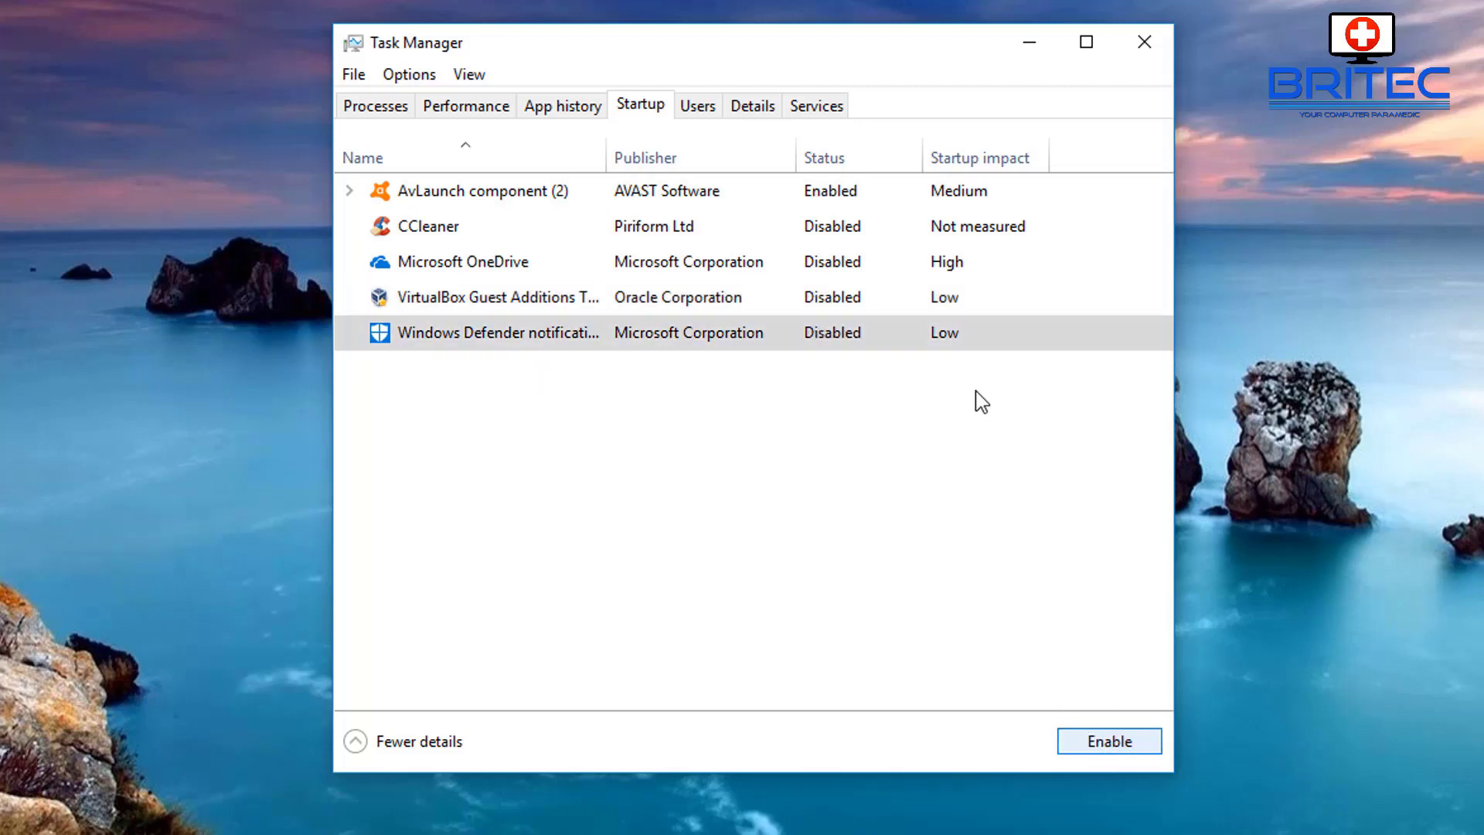
Step: Recheck the AvLaunch component's startup entry, view the running processes, and close Task Manager
{"action": "left_click", "coordinate": [830, 197]}
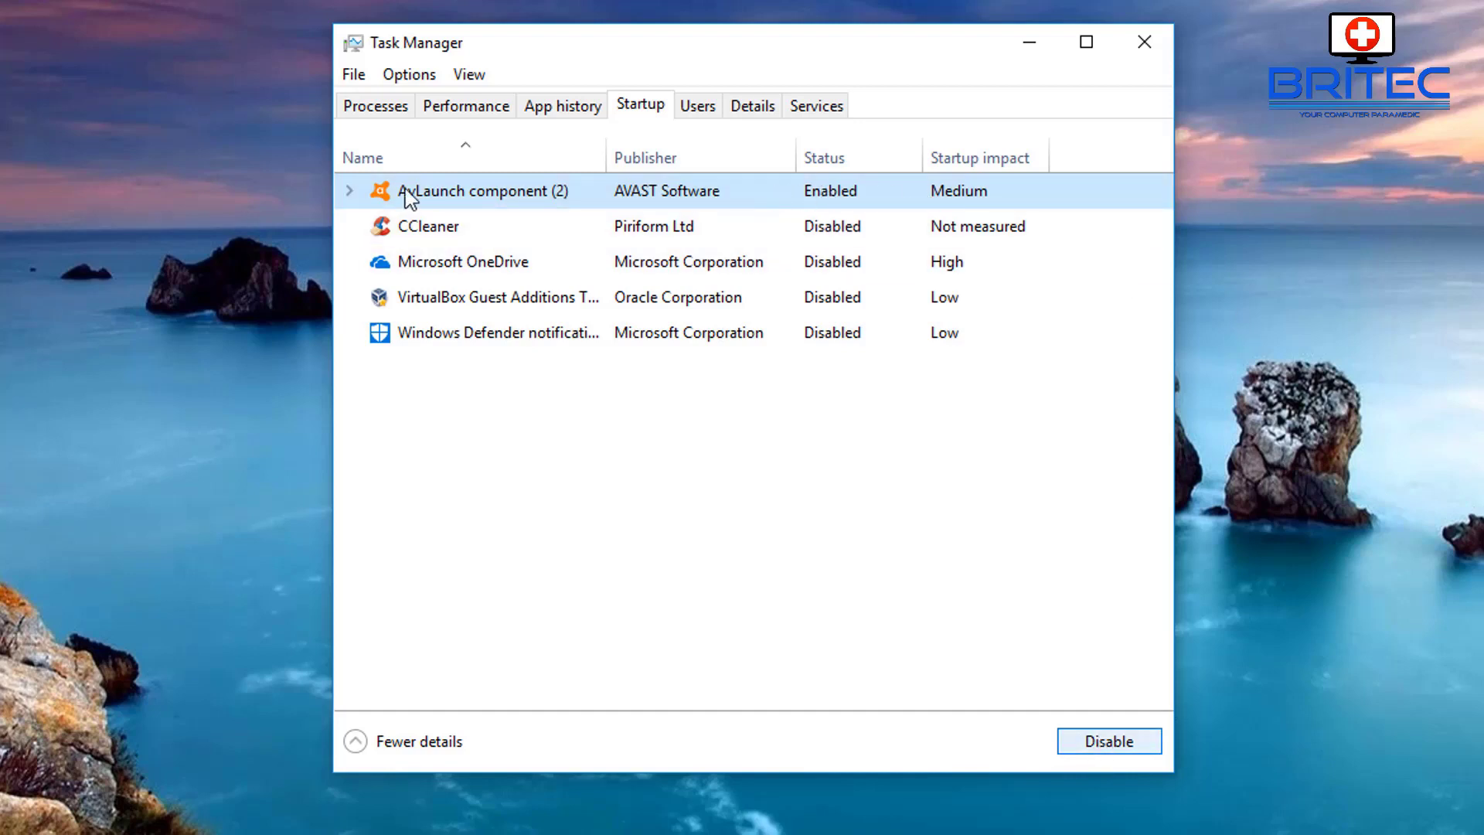
{"action": "left_click", "coordinate": [479, 190]}
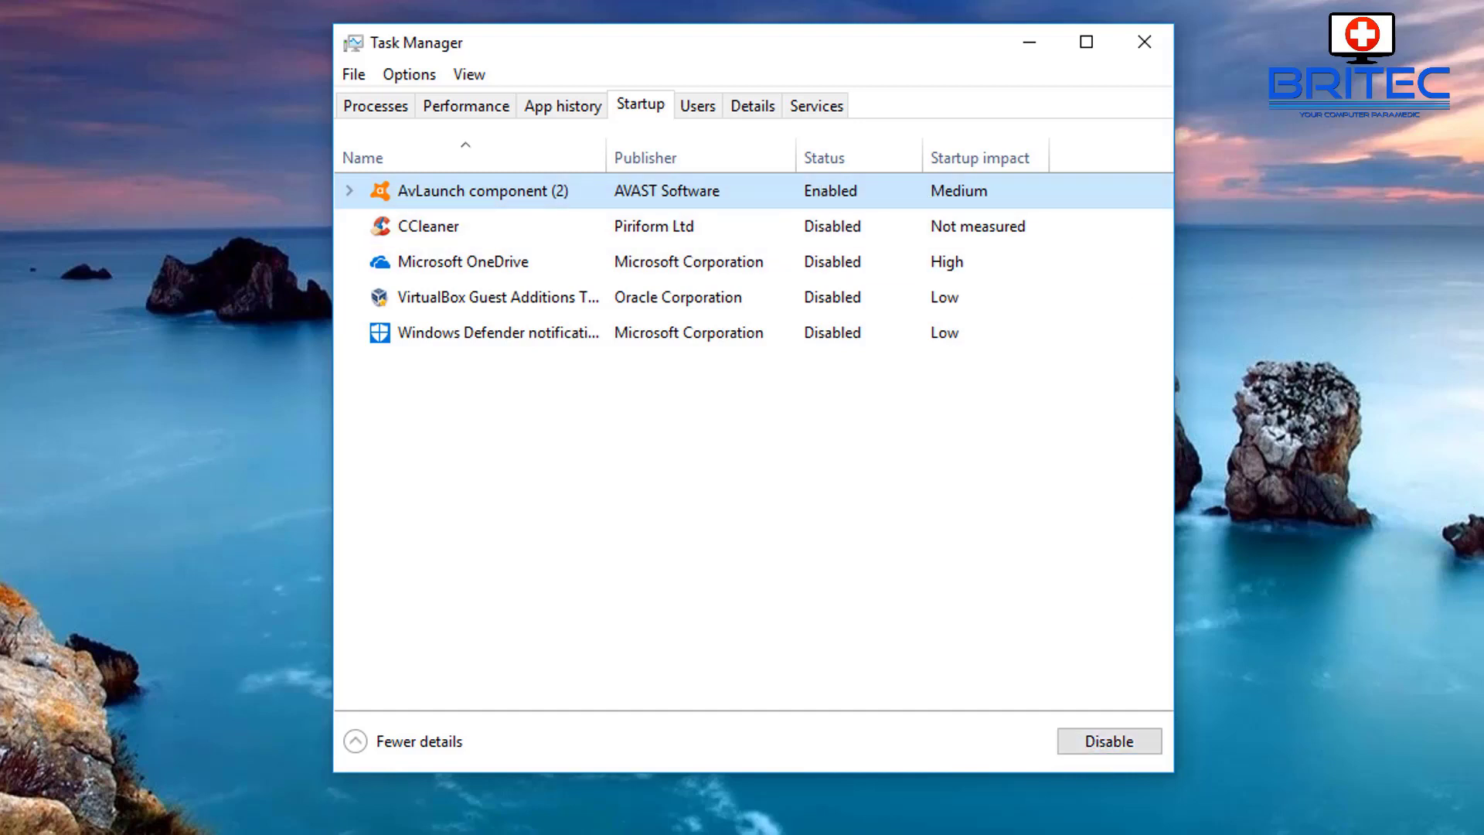
{"action": "left_click", "coordinate": [383, 105]}
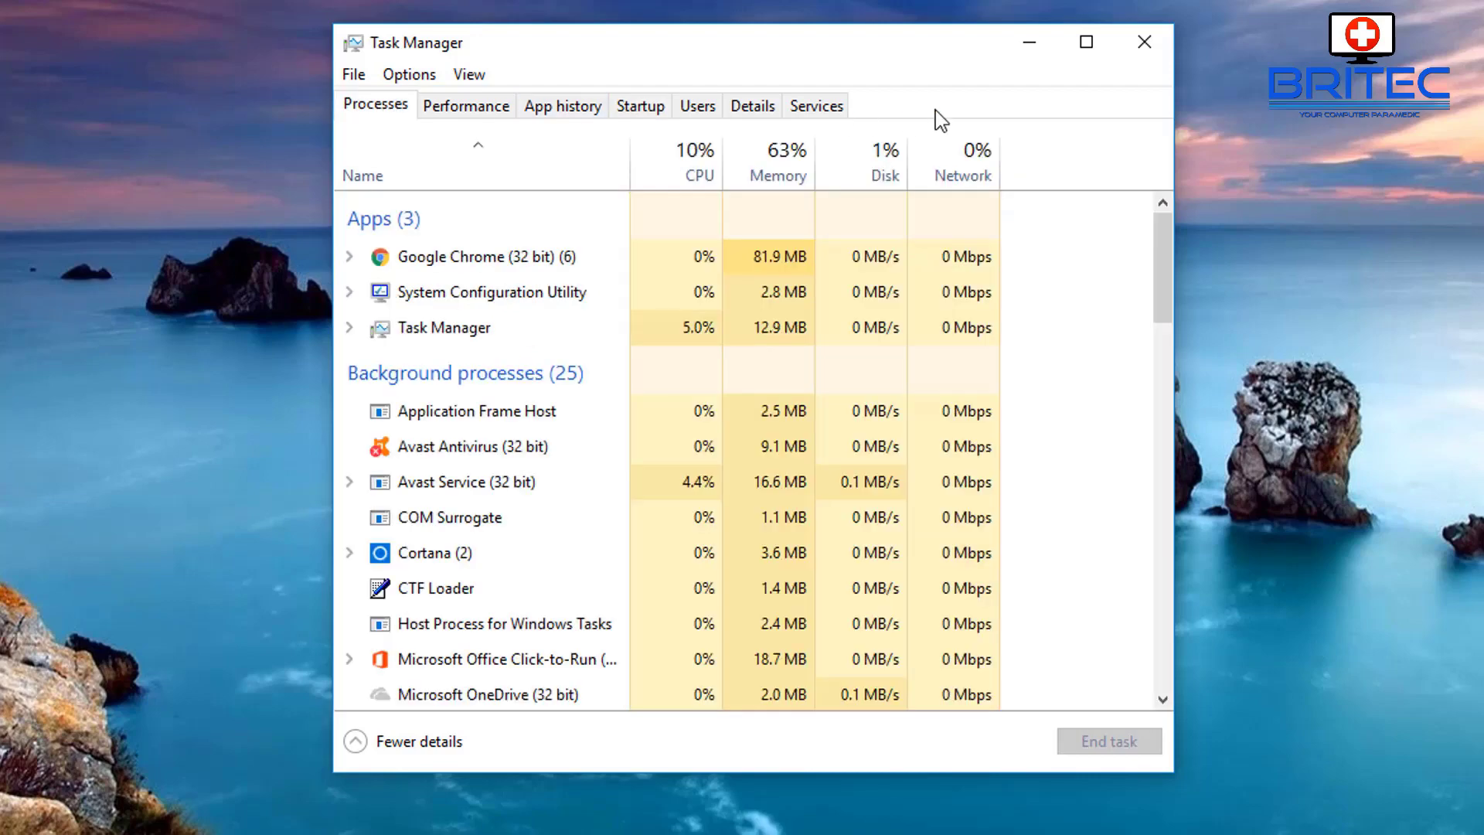
{"action": "left_click", "coordinate": [1141, 51]}
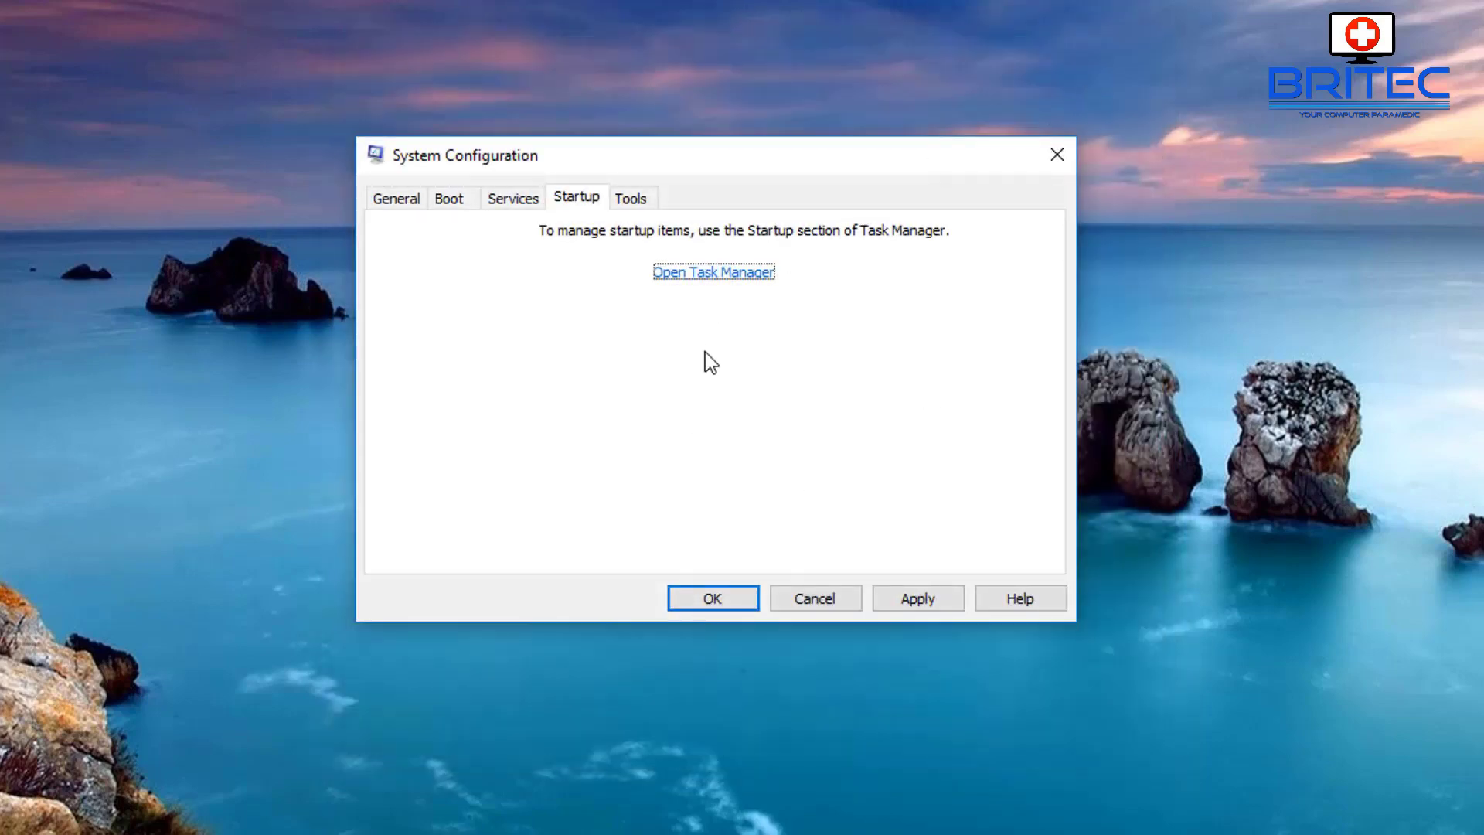
Step: Apply the System Configuration changes and restart the computer
{"action": "left_click", "coordinate": [917, 599]}
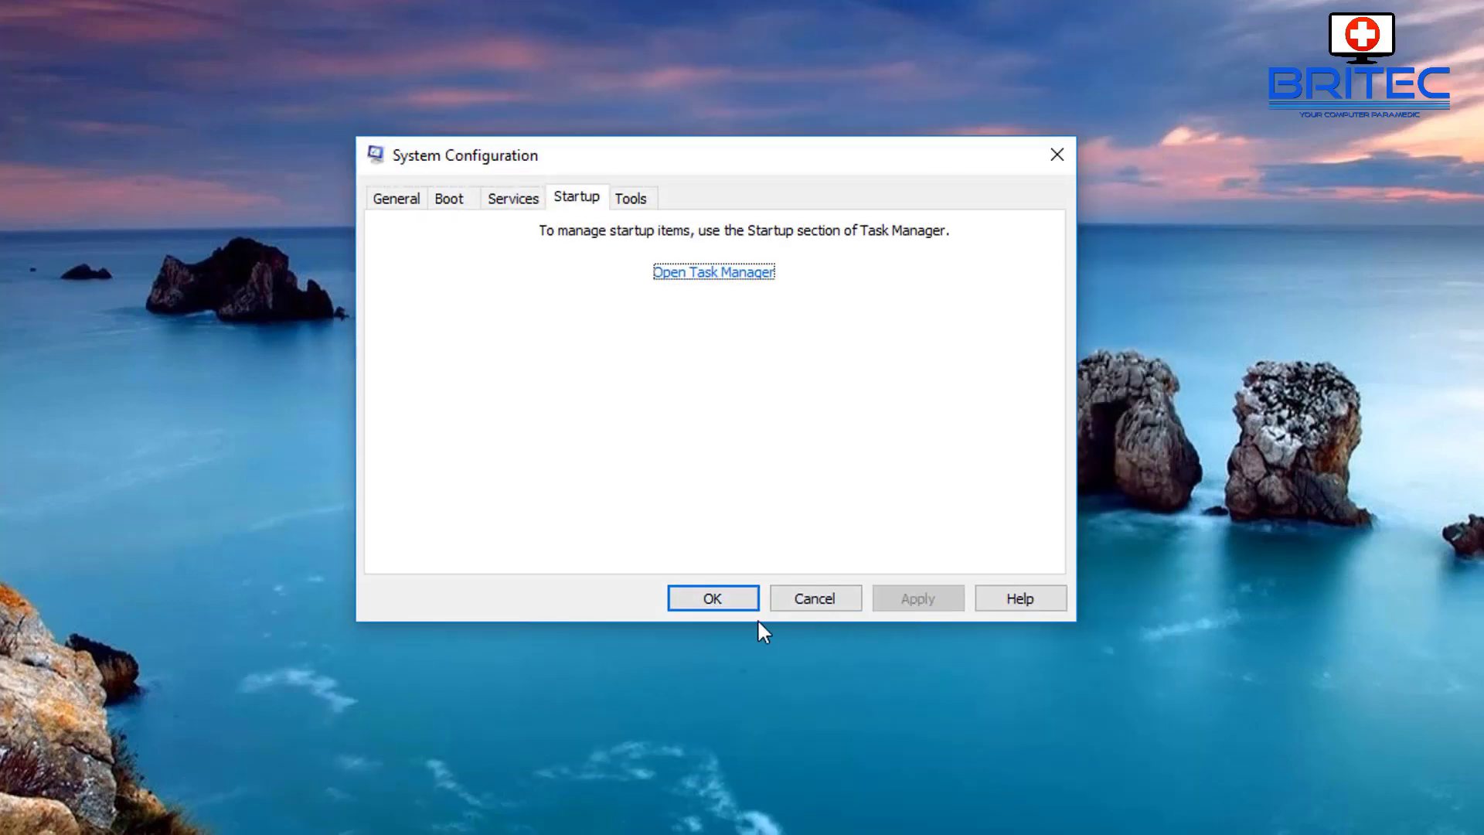
{"action": "left_click", "coordinate": [719, 599]}
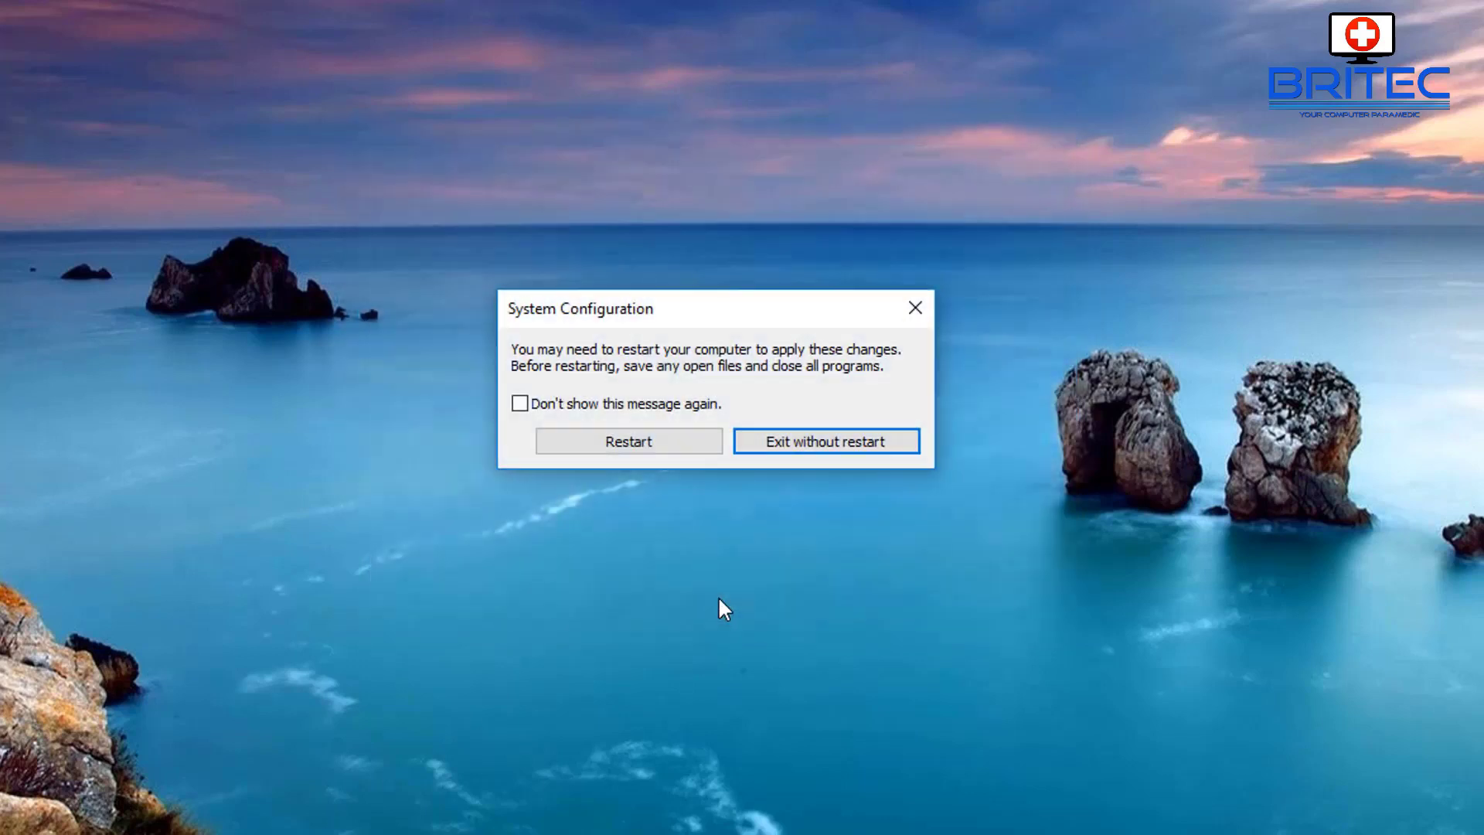
{"action": "left_click", "coordinate": [631, 437]}
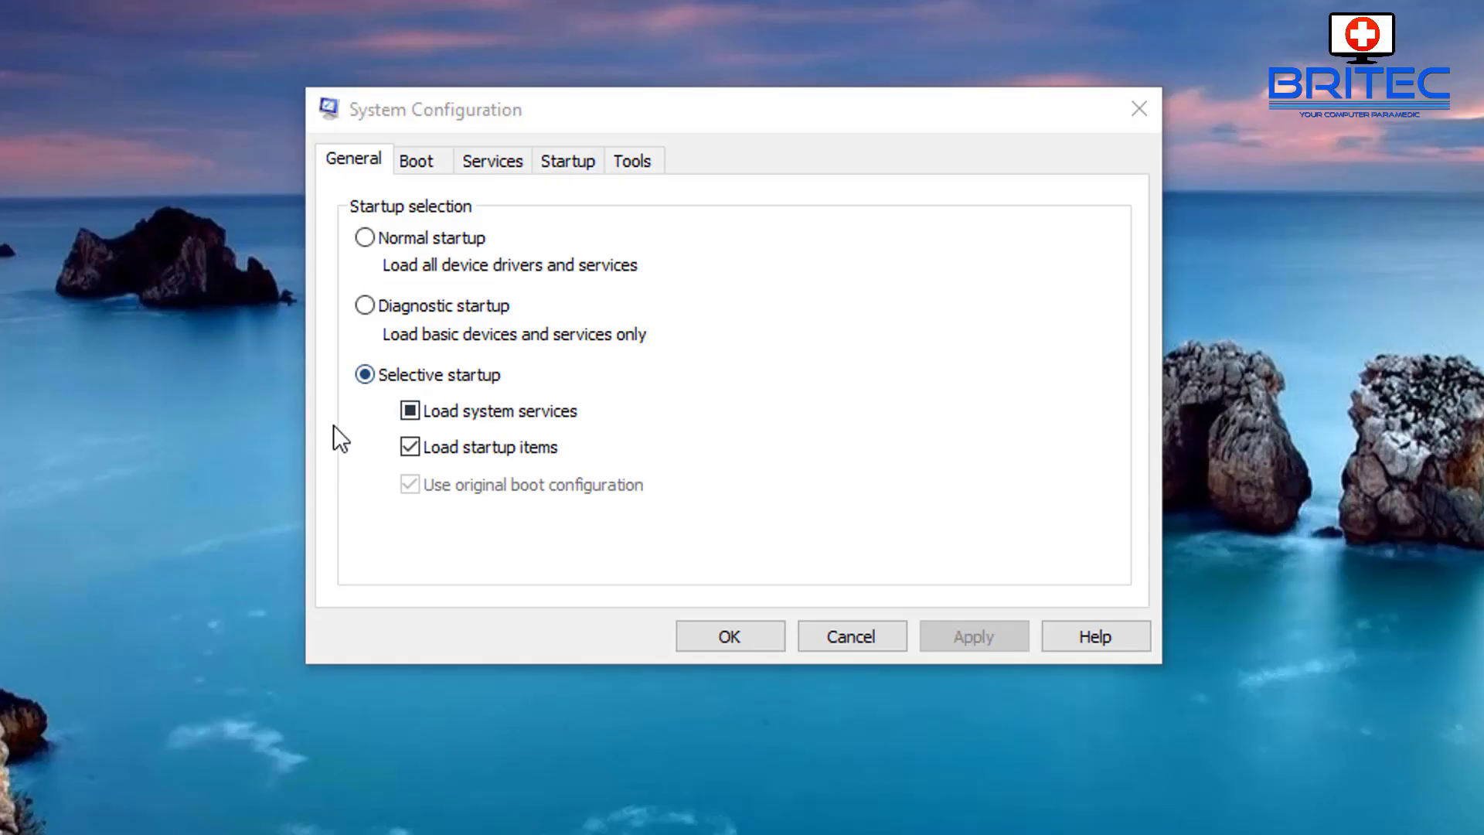
Step: Select Normal startup in System Configuration, view the services list, and open Task Manager for managing startup items
{"action": "left_click", "coordinate": [364, 238]}
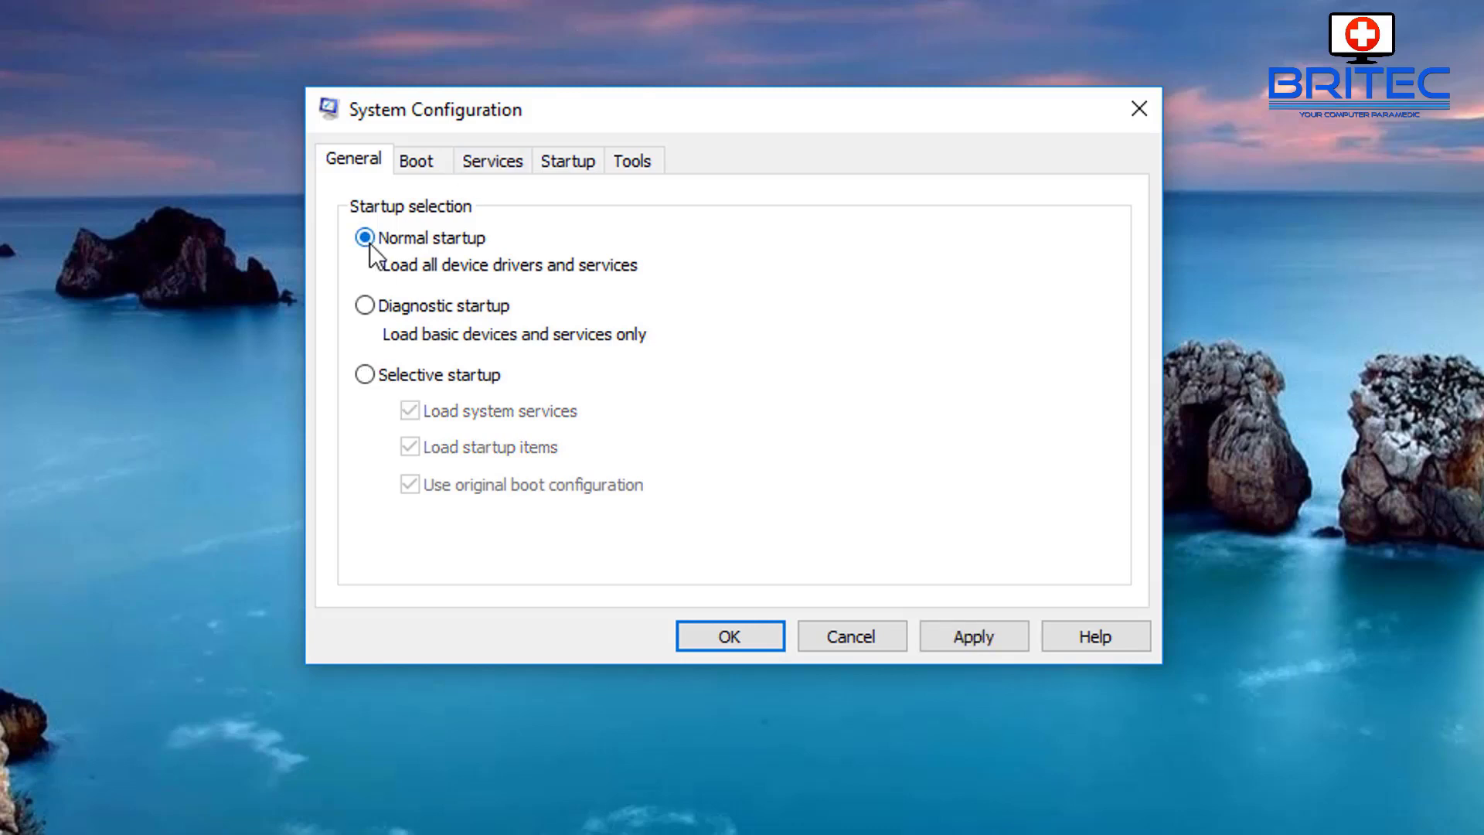
{"action": "left_click", "coordinate": [482, 165]}
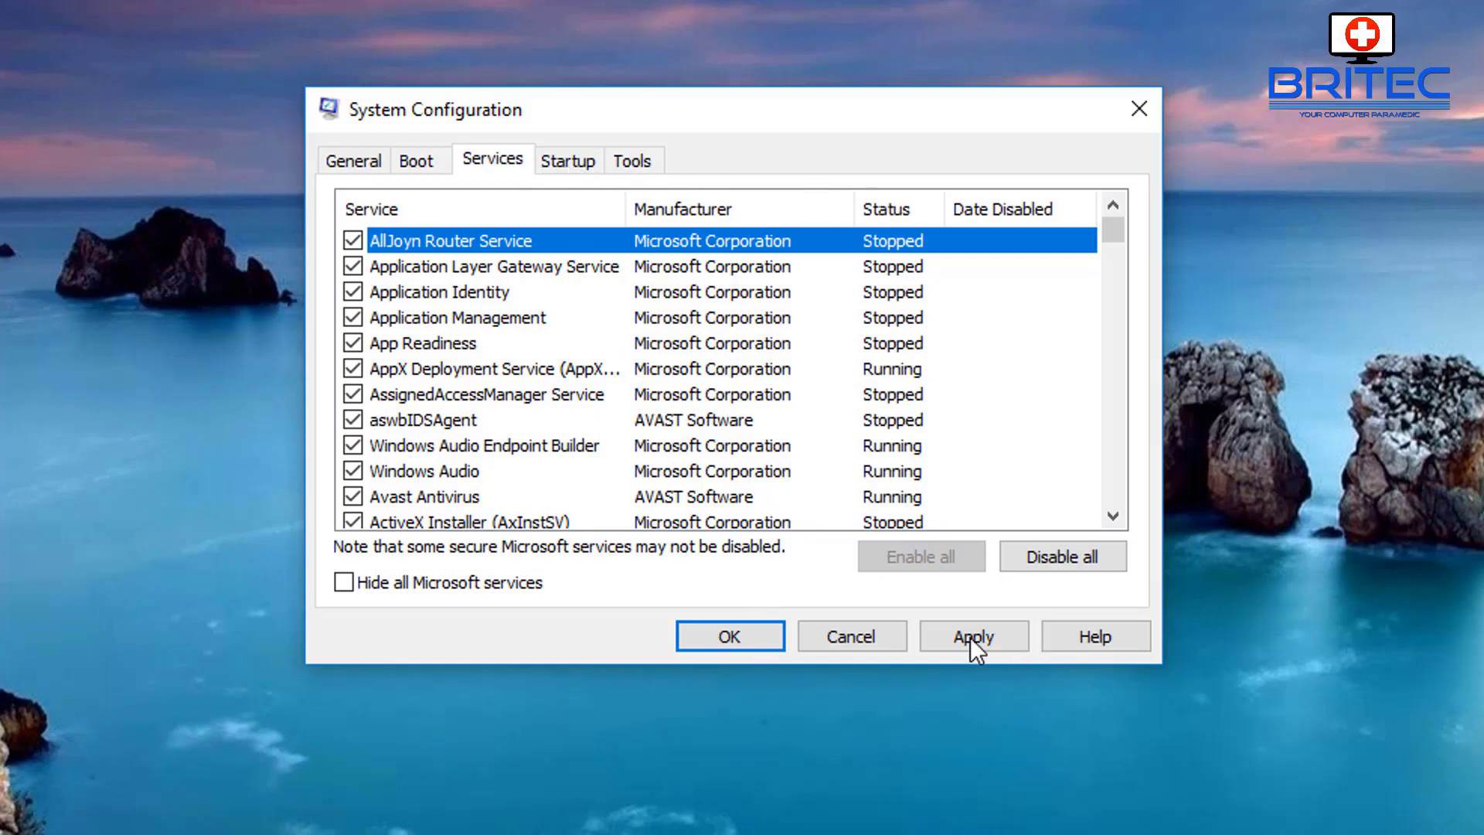
{"action": "left_click", "coordinate": [568, 160]}
{"action": "left_click", "coordinate": [715, 247]}
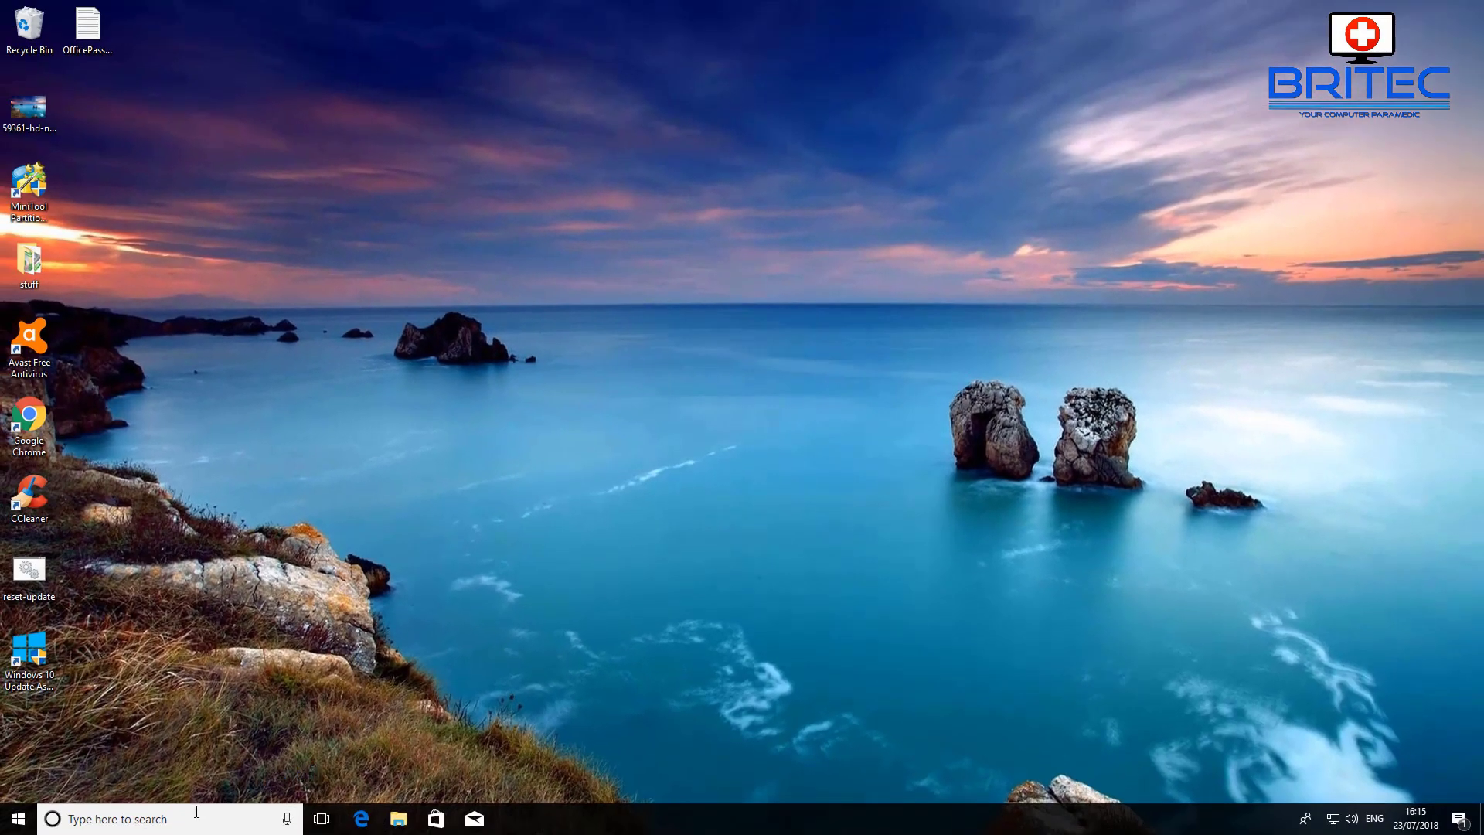
Step: Search Windows for "services" and open the Services console
{"action": "left_click", "coordinate": [201, 810]}
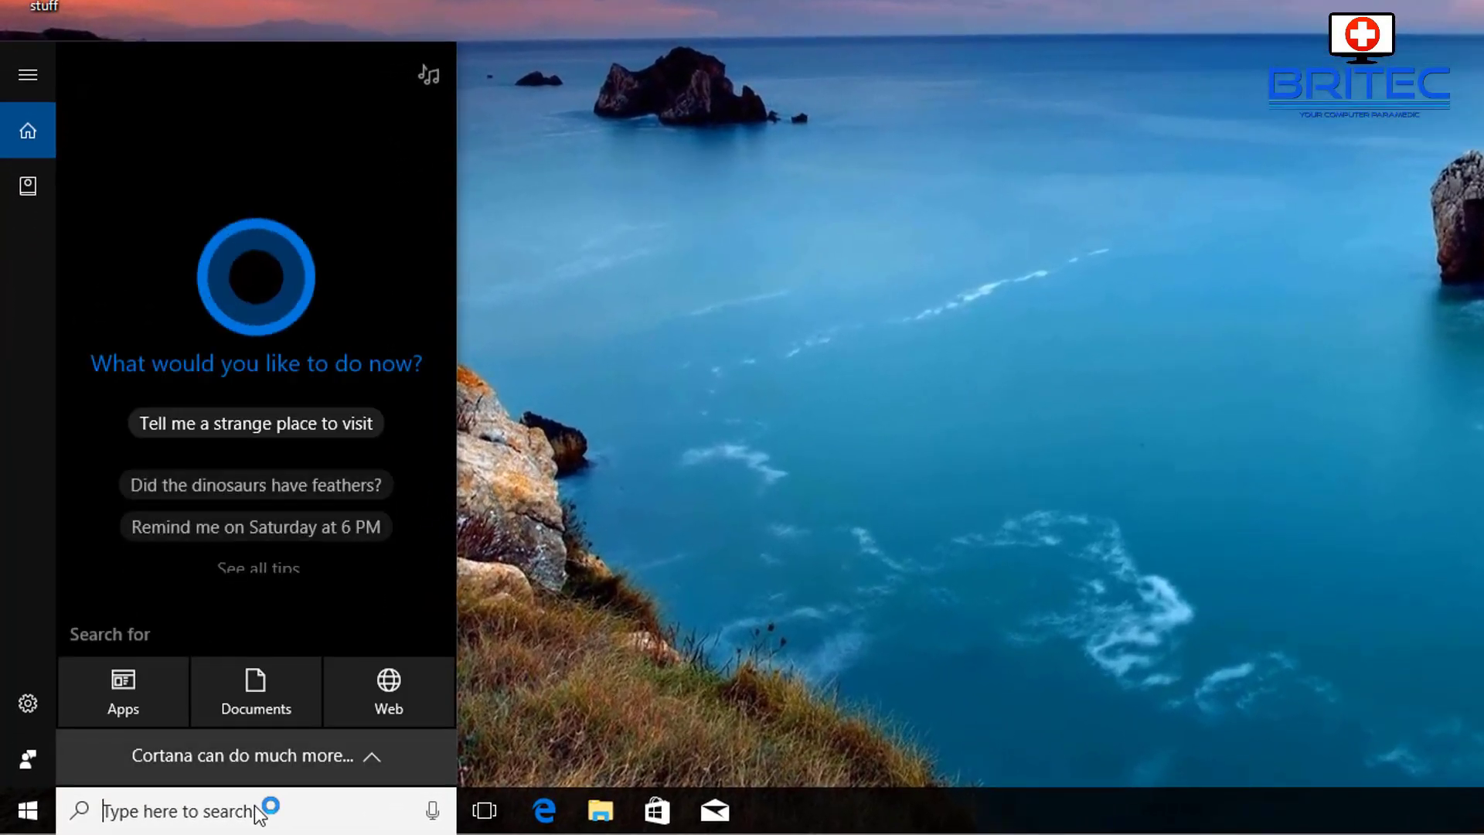
{"action": "type", "text": "service"}
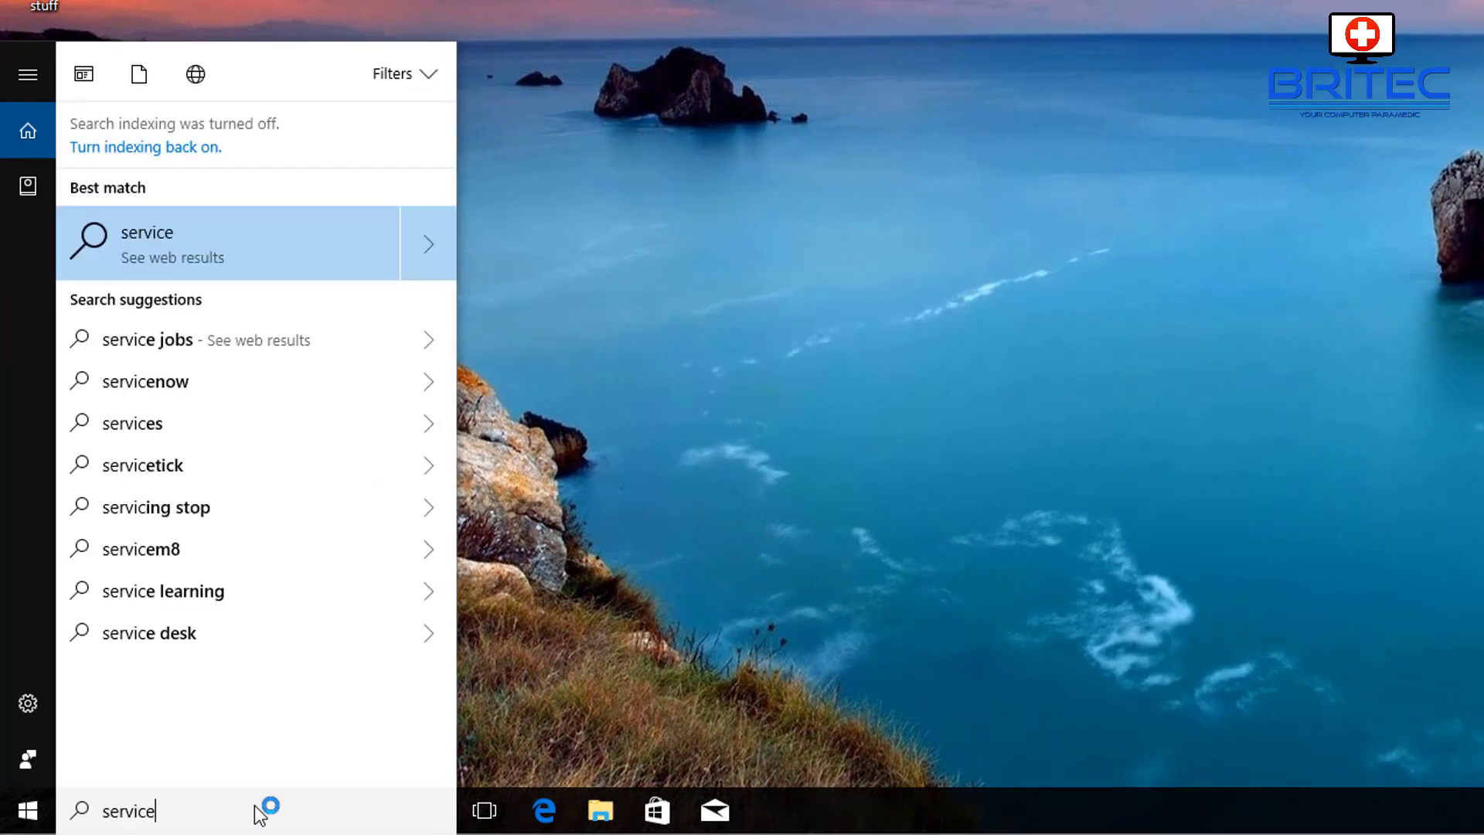
{"action": "type", "text": "s"}
{"action": "key", "text": "Return"}
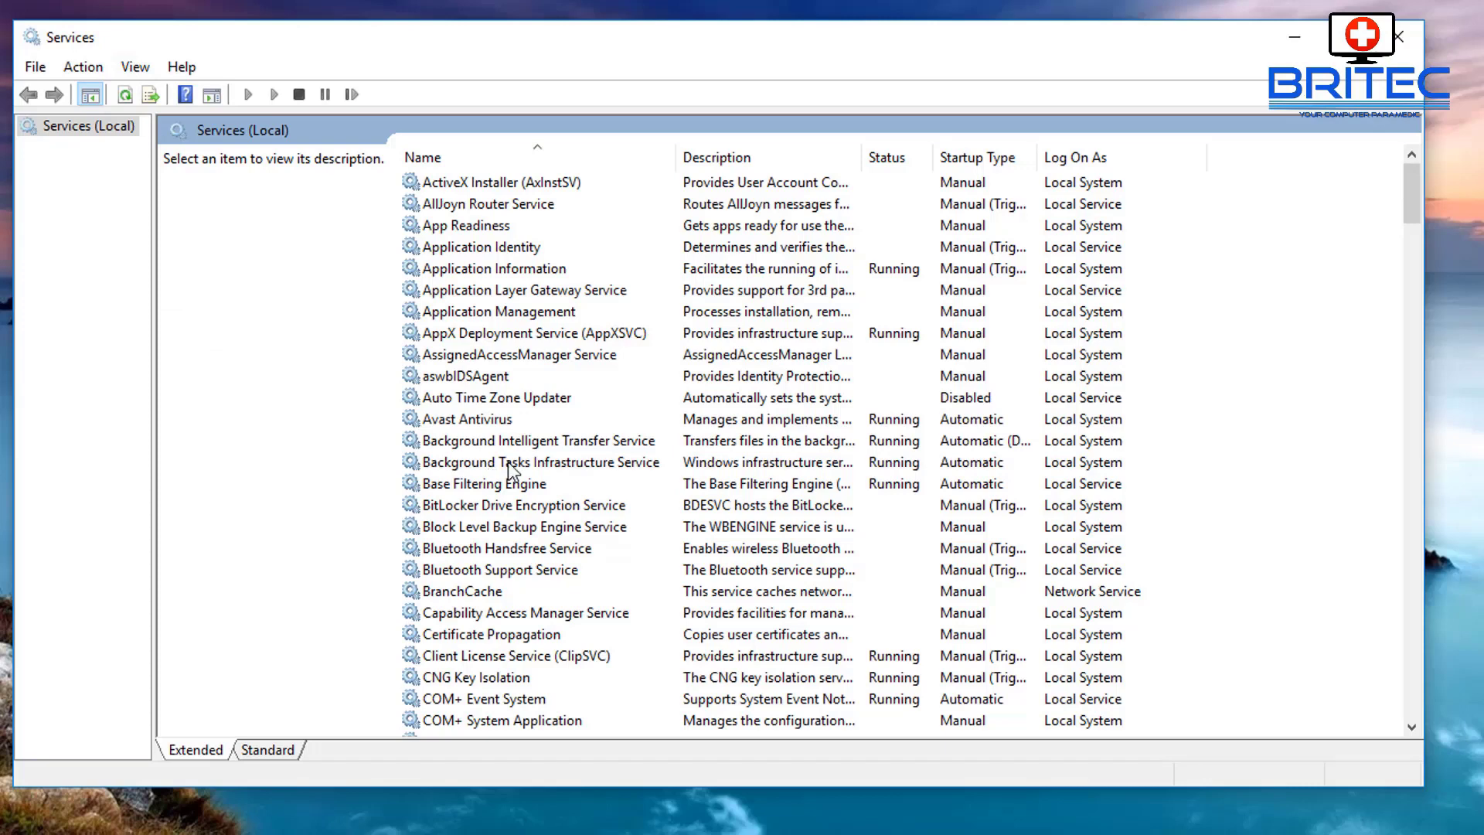
Step: Stop the Background Intelligent Transfer Service, check its recovery settings, and start it again from its properties
{"action": "left_click", "coordinate": [551, 439]}
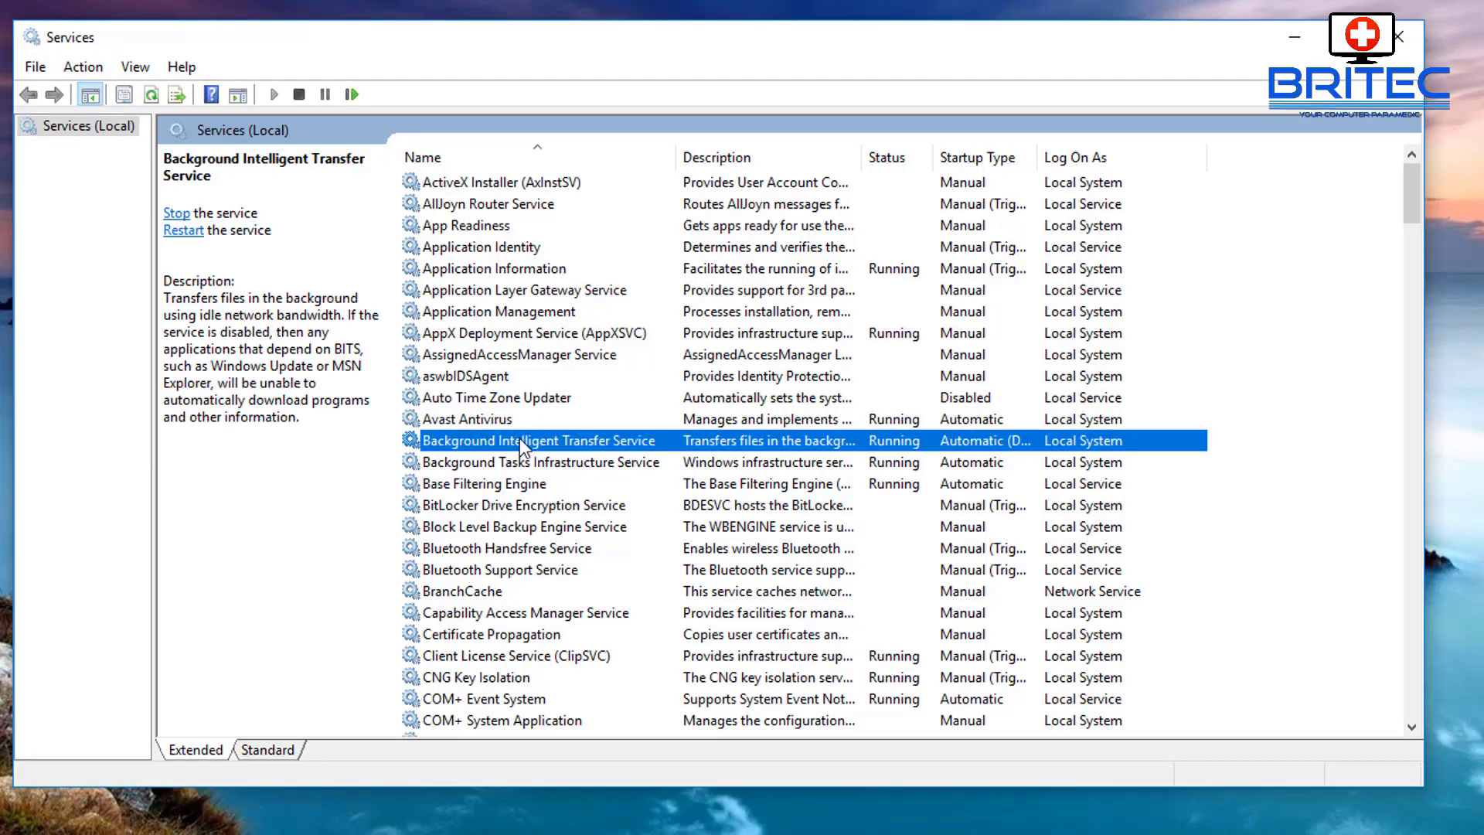
{"action": "double_click", "coordinate": [522, 447]}
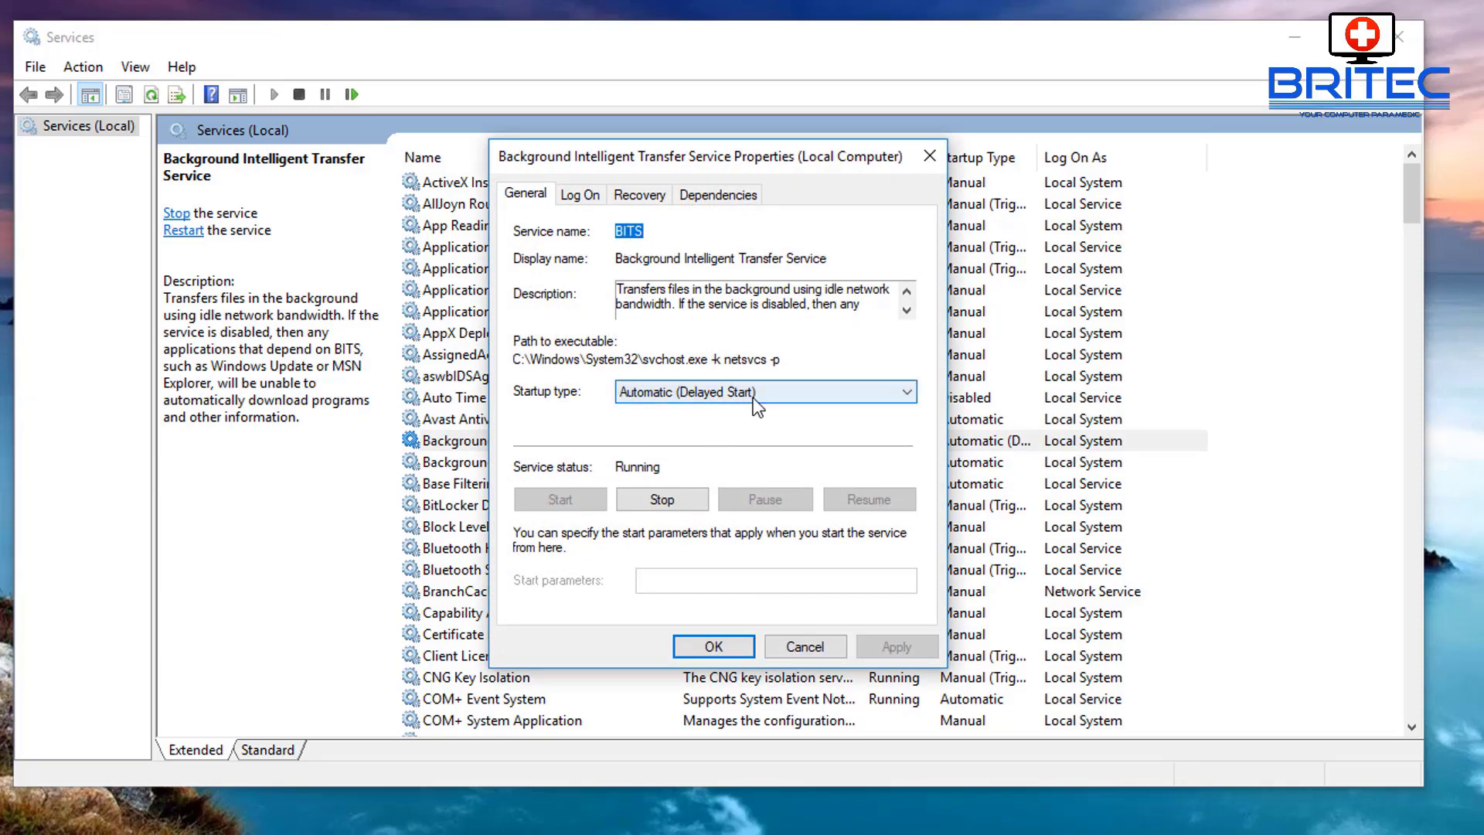
{"action": "left_click", "coordinate": [666, 502]}
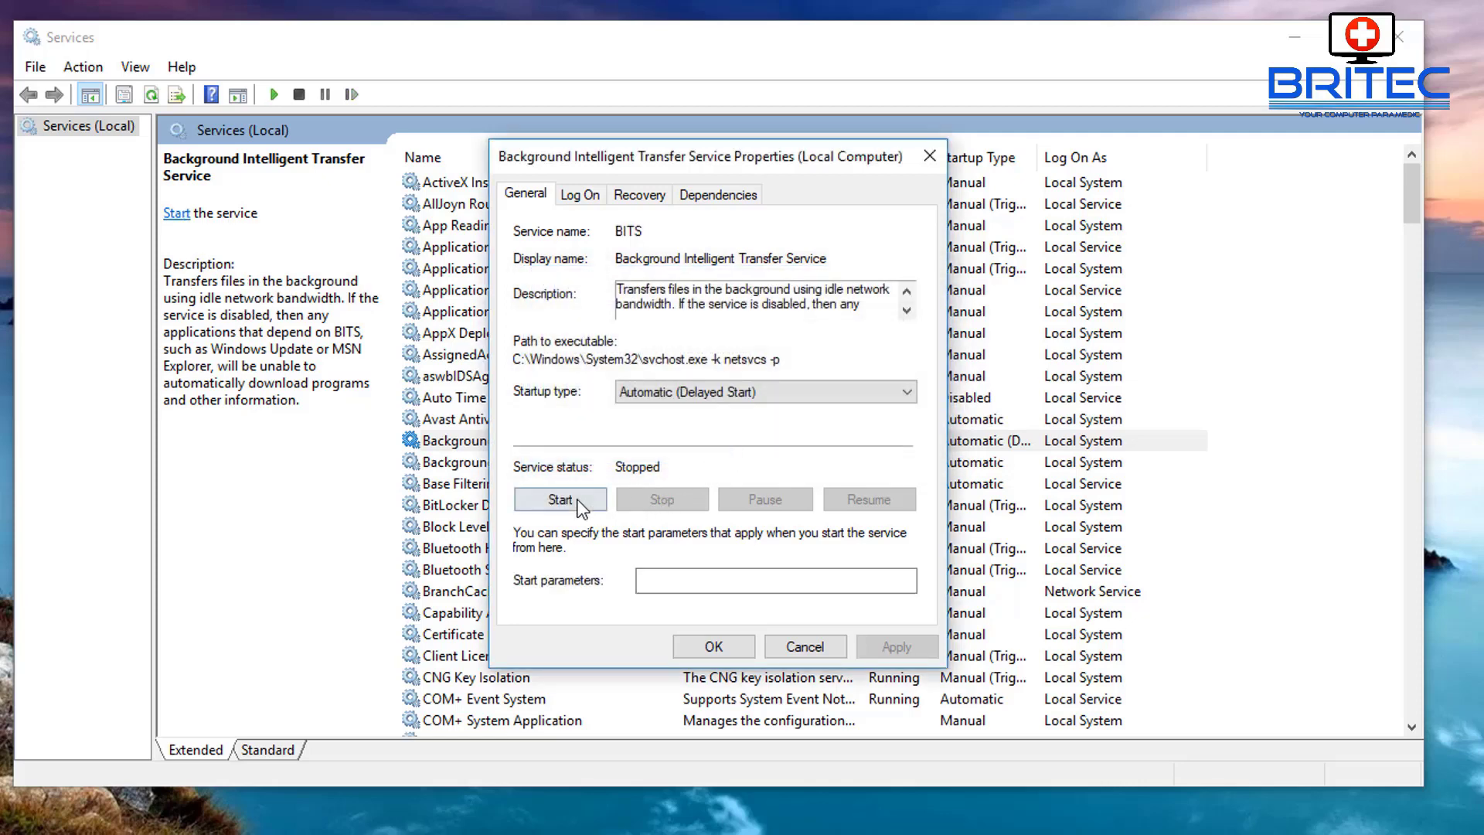
{"action": "left_click", "coordinate": [639, 195]}
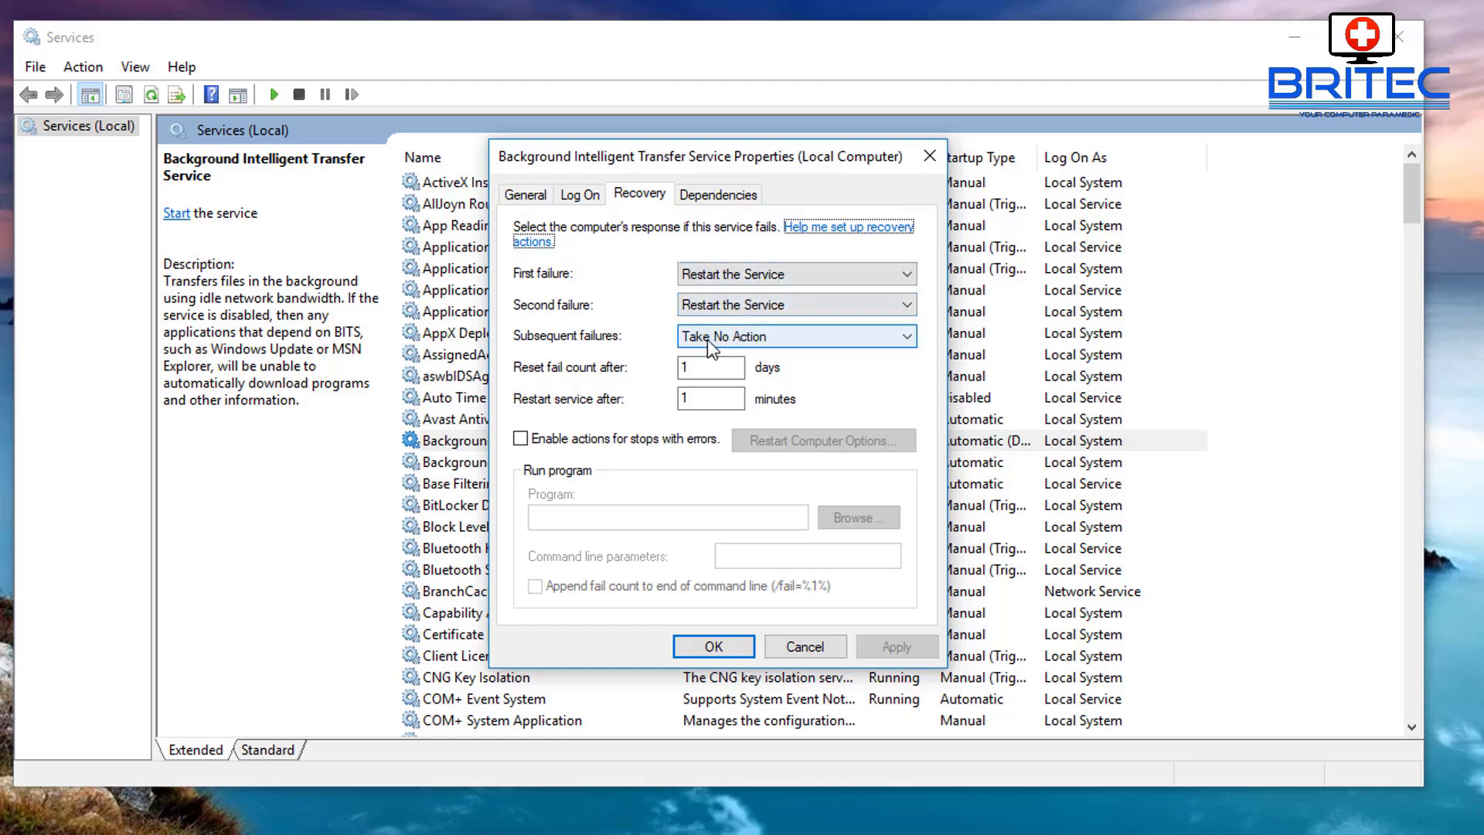
{"action": "left_click", "coordinate": [537, 196]}
{"action": "left_click", "coordinate": [562, 501]}
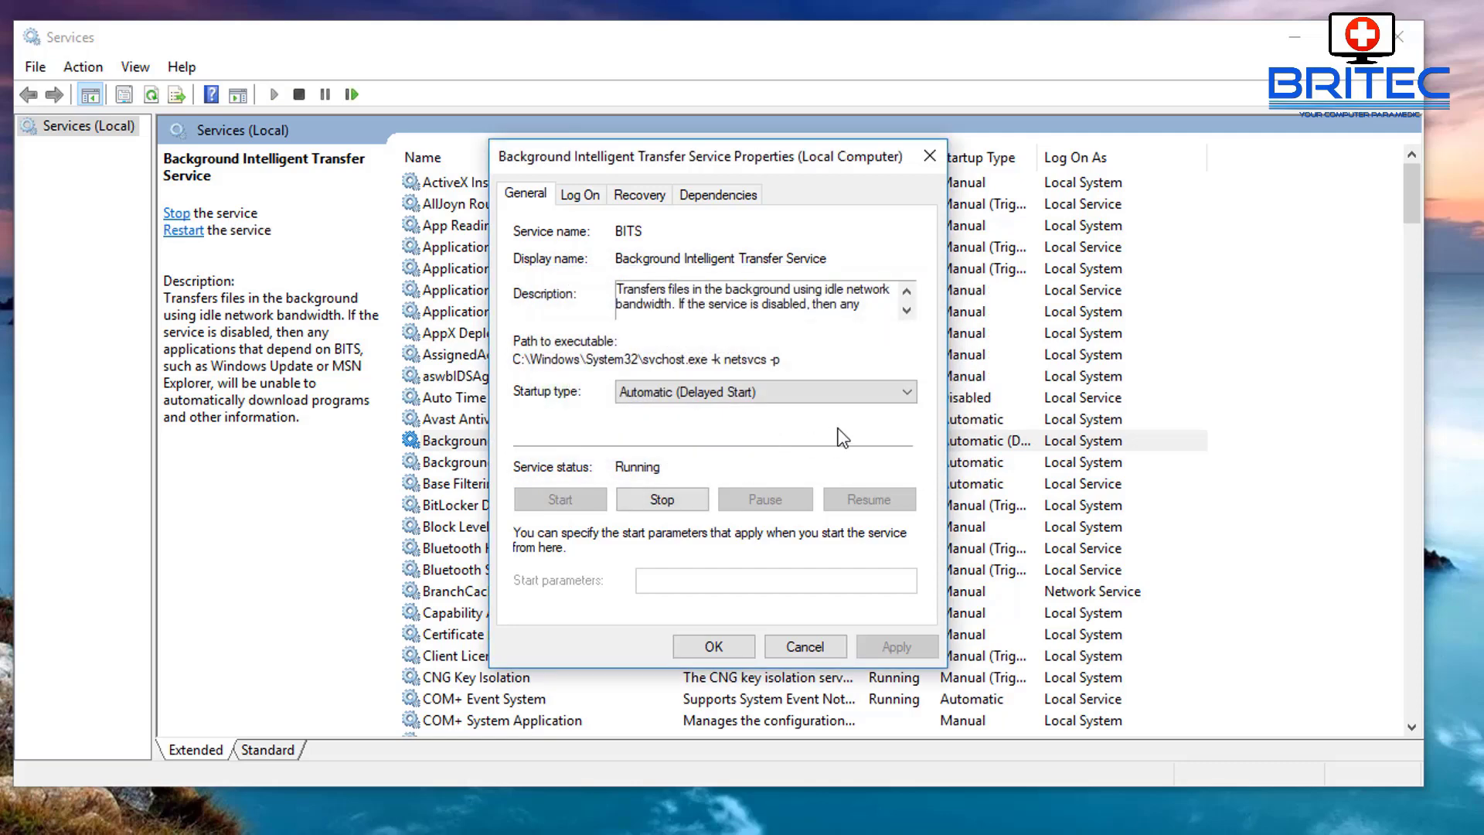
{"action": "left_click", "coordinate": [713, 646]}
Step: Find the Windows Update service in the list, open its properties, and stop it
{"action": "scroll", "coordinate": [588, 494], "scroll_direction": "down", "scroll_amount": 15}
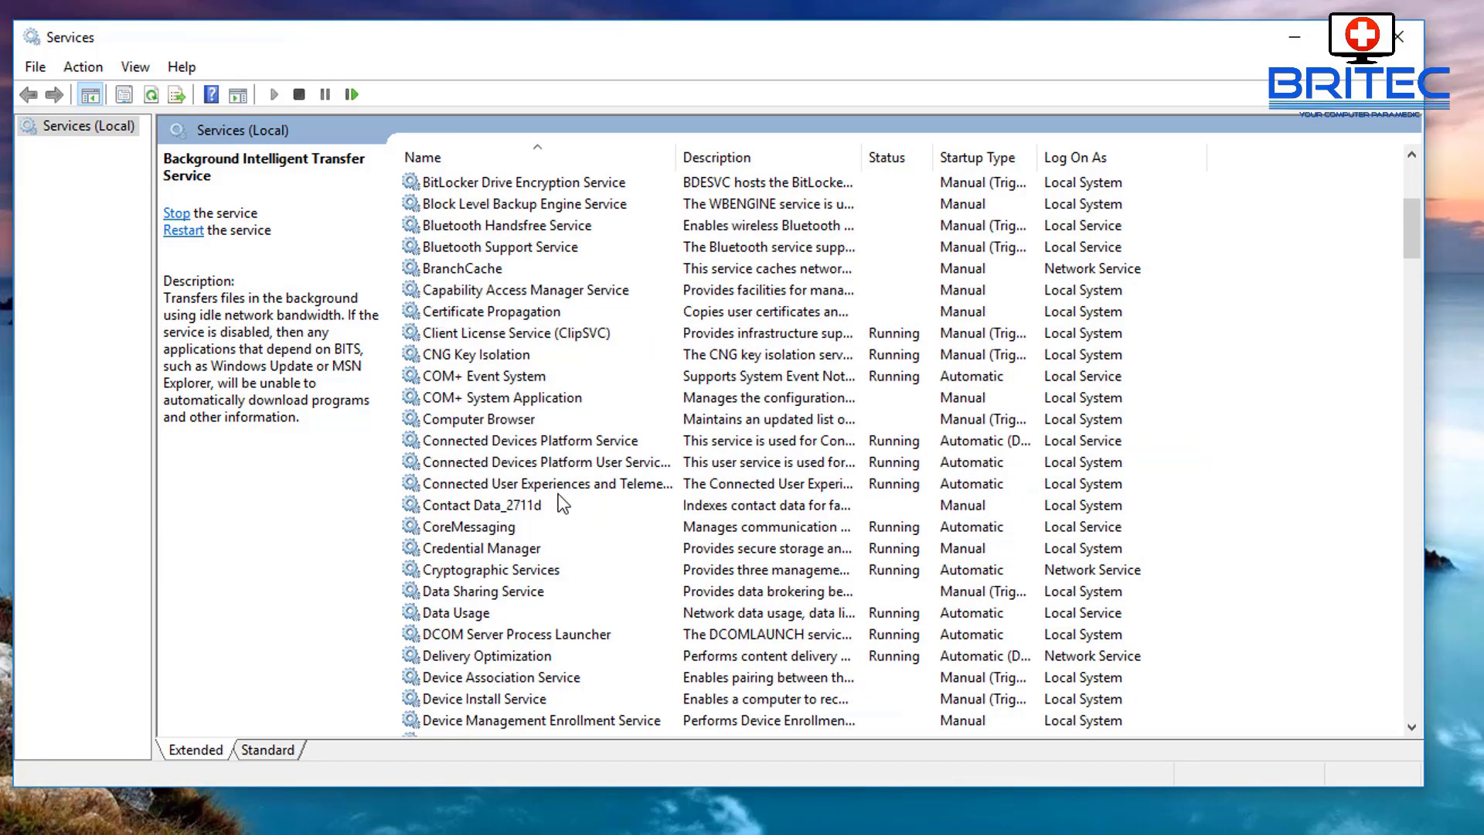
{"action": "scroll", "coordinate": [528, 610], "scroll_direction": "down", "scroll_amount": 10}
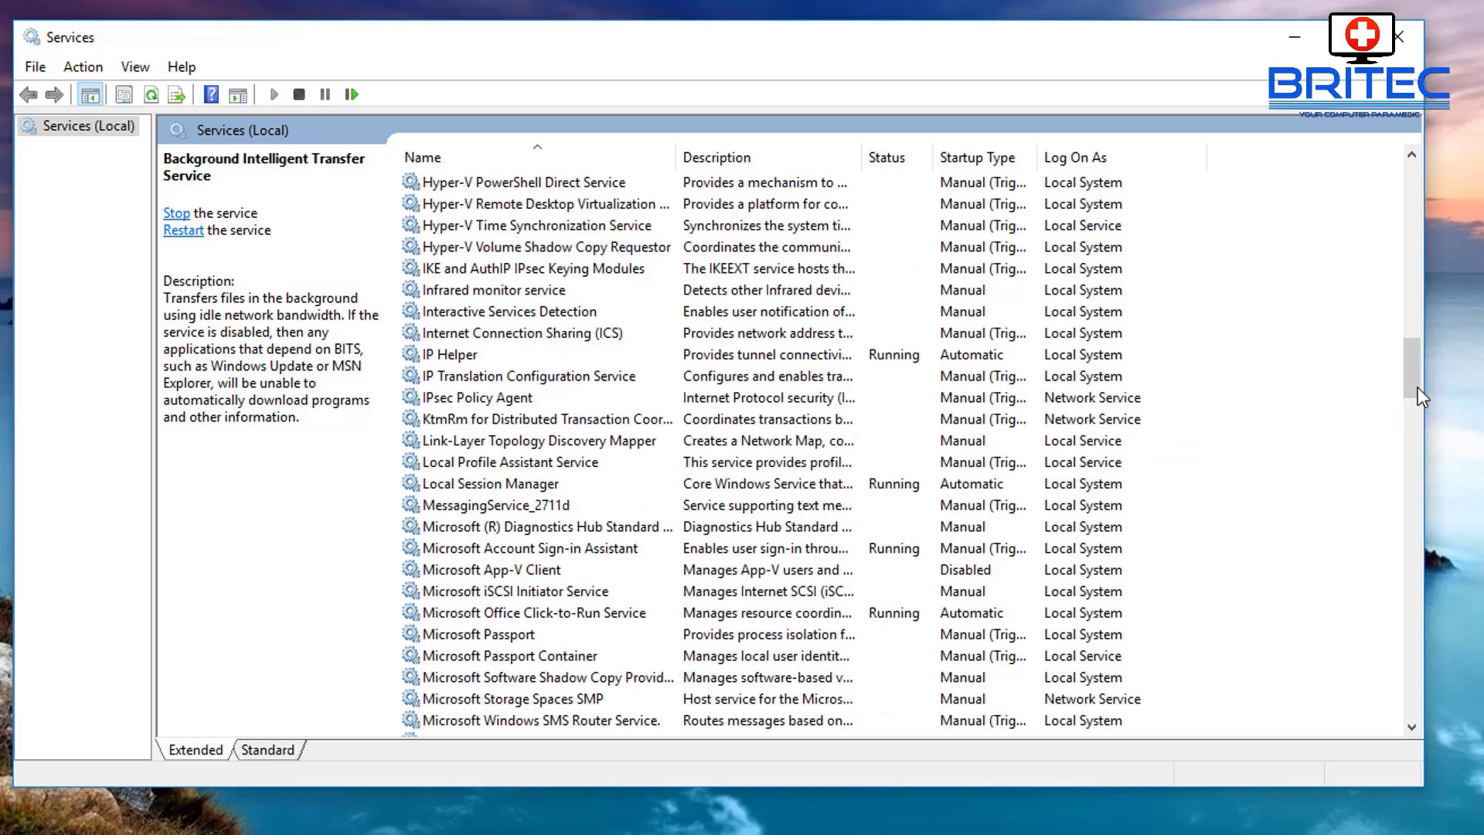
{"action": "left_click_drag", "start_coordinate": [1413, 369], "coordinate": [1369, 646]}
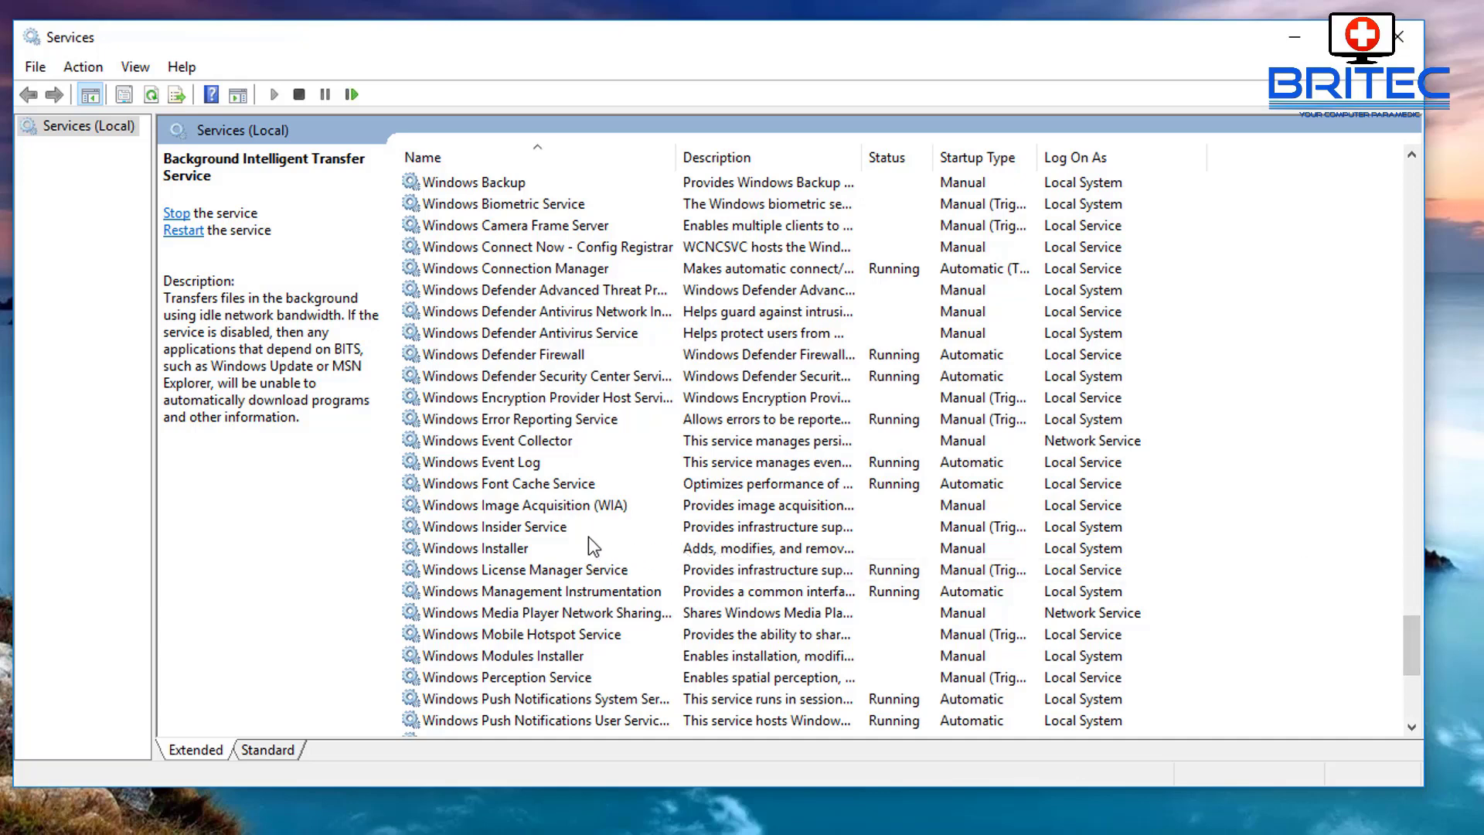
{"action": "scroll", "coordinate": [587, 537], "scroll_direction": "up", "scroll_amount": 1}
{"action": "scroll", "coordinate": [587, 536], "scroll_direction": "down", "scroll_amount": 2}
{"action": "scroll", "coordinate": [588, 537], "scroll_direction": "down", "scroll_amount": 3}
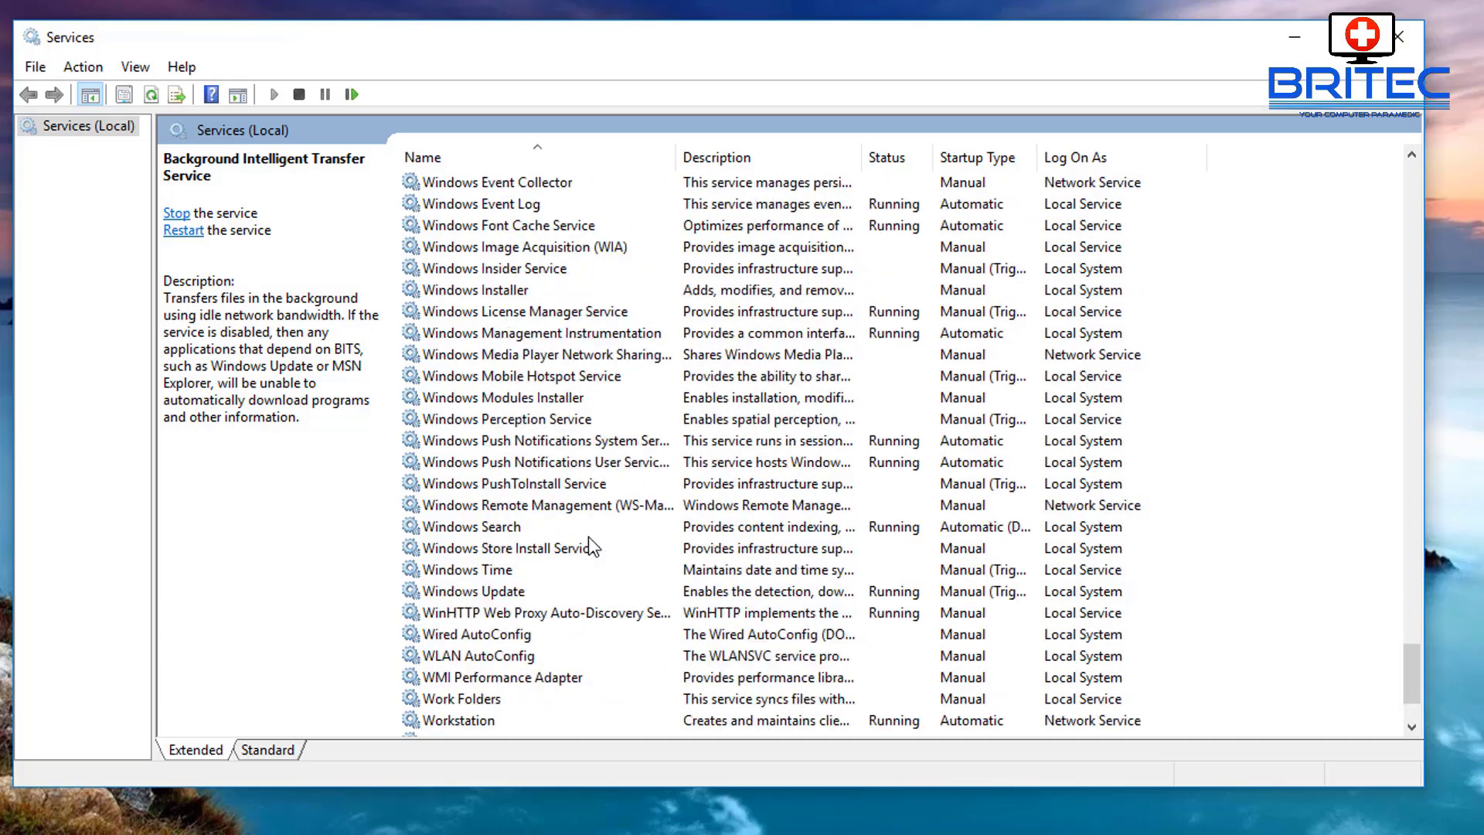
{"action": "double_click", "coordinate": [509, 589]}
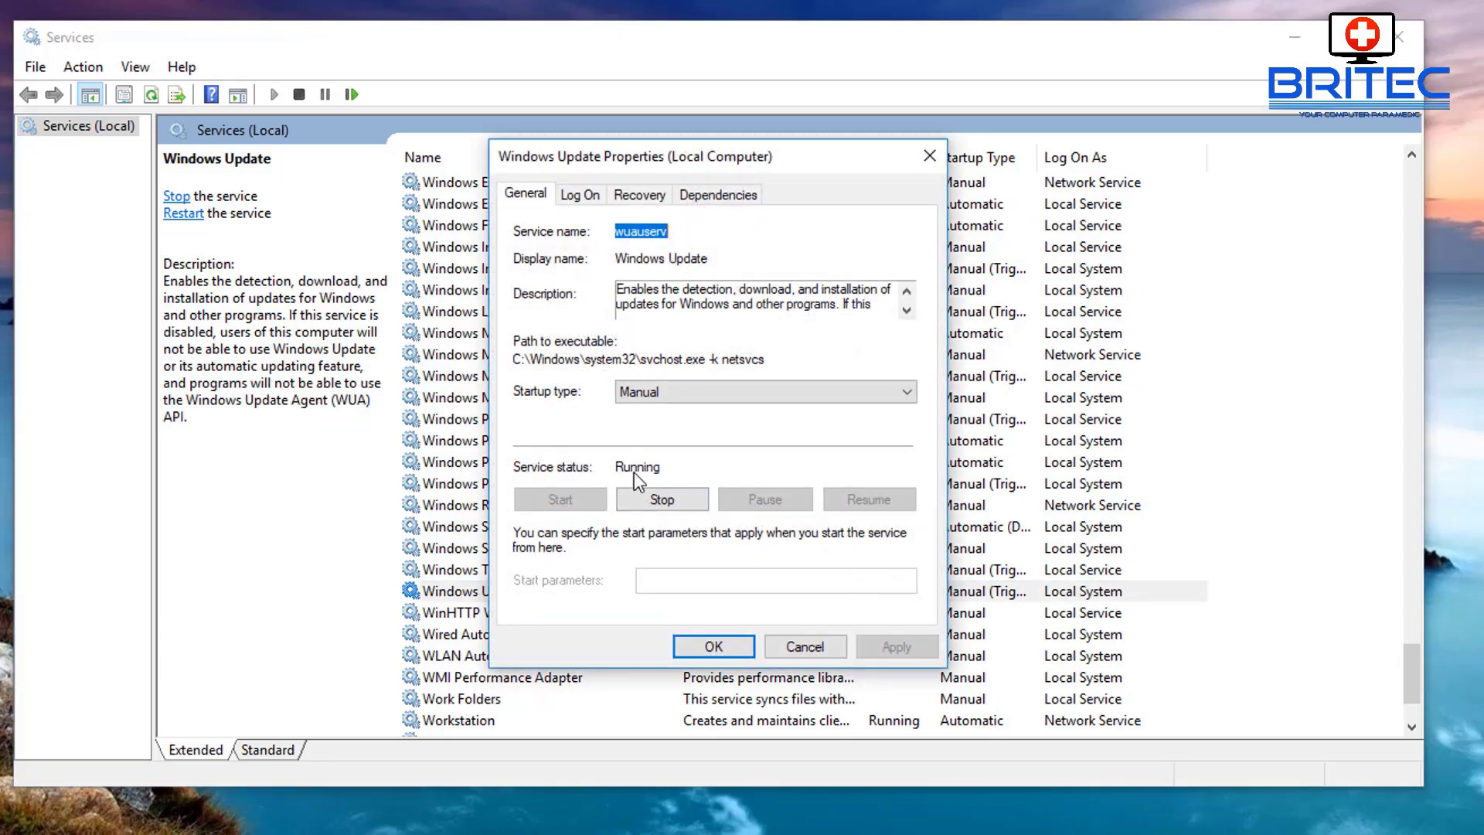
{"action": "left_click", "coordinate": [663, 499]}
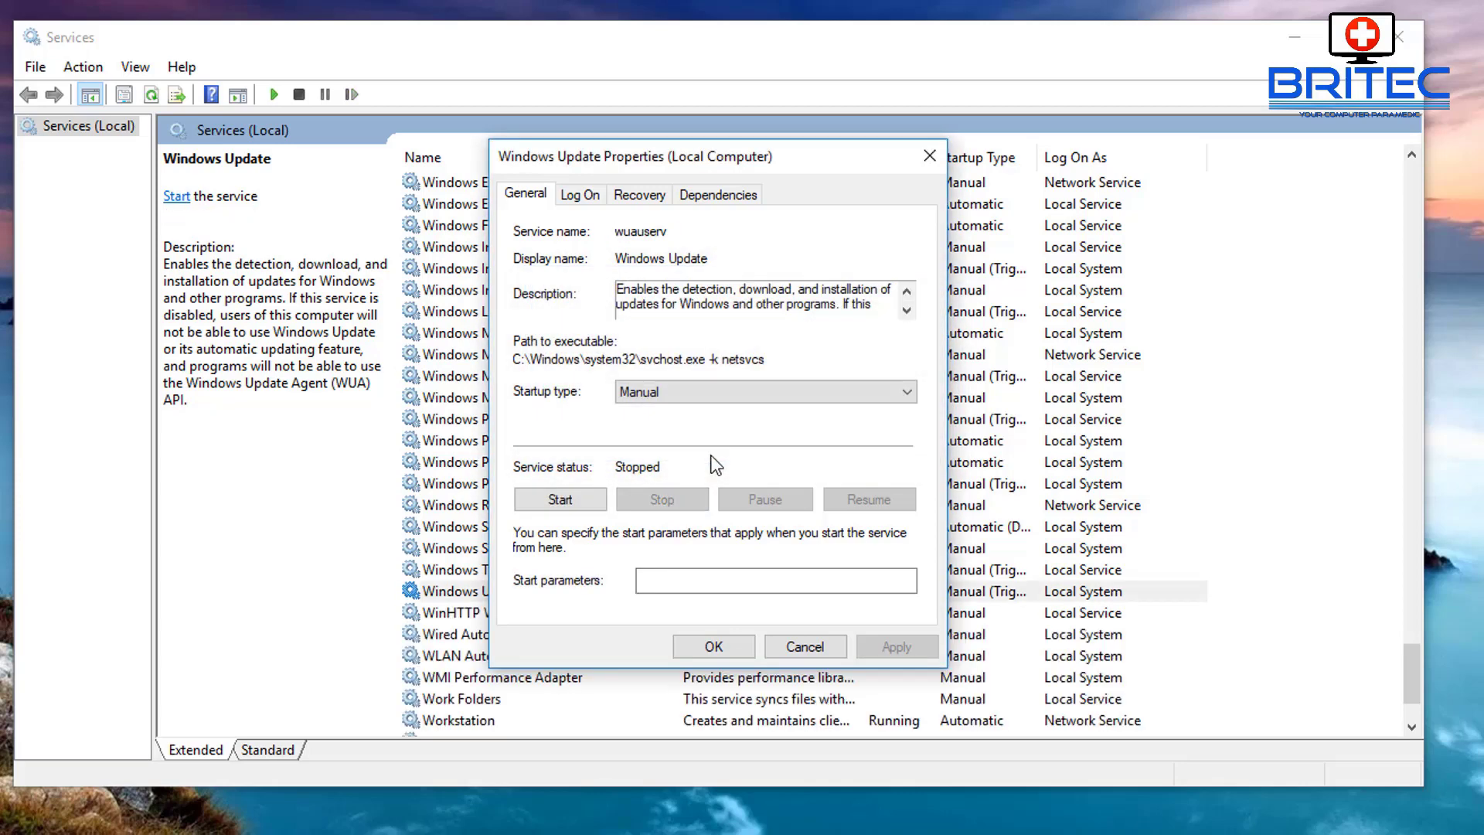
Step: Set the Windows Update service's startup type to Automatic (Delayed Start) and start the service again
{"action": "left_click", "coordinate": [743, 391]}
{"action": "left_click", "coordinate": [725, 413]}
{"action": "left_click", "coordinate": [907, 643]}
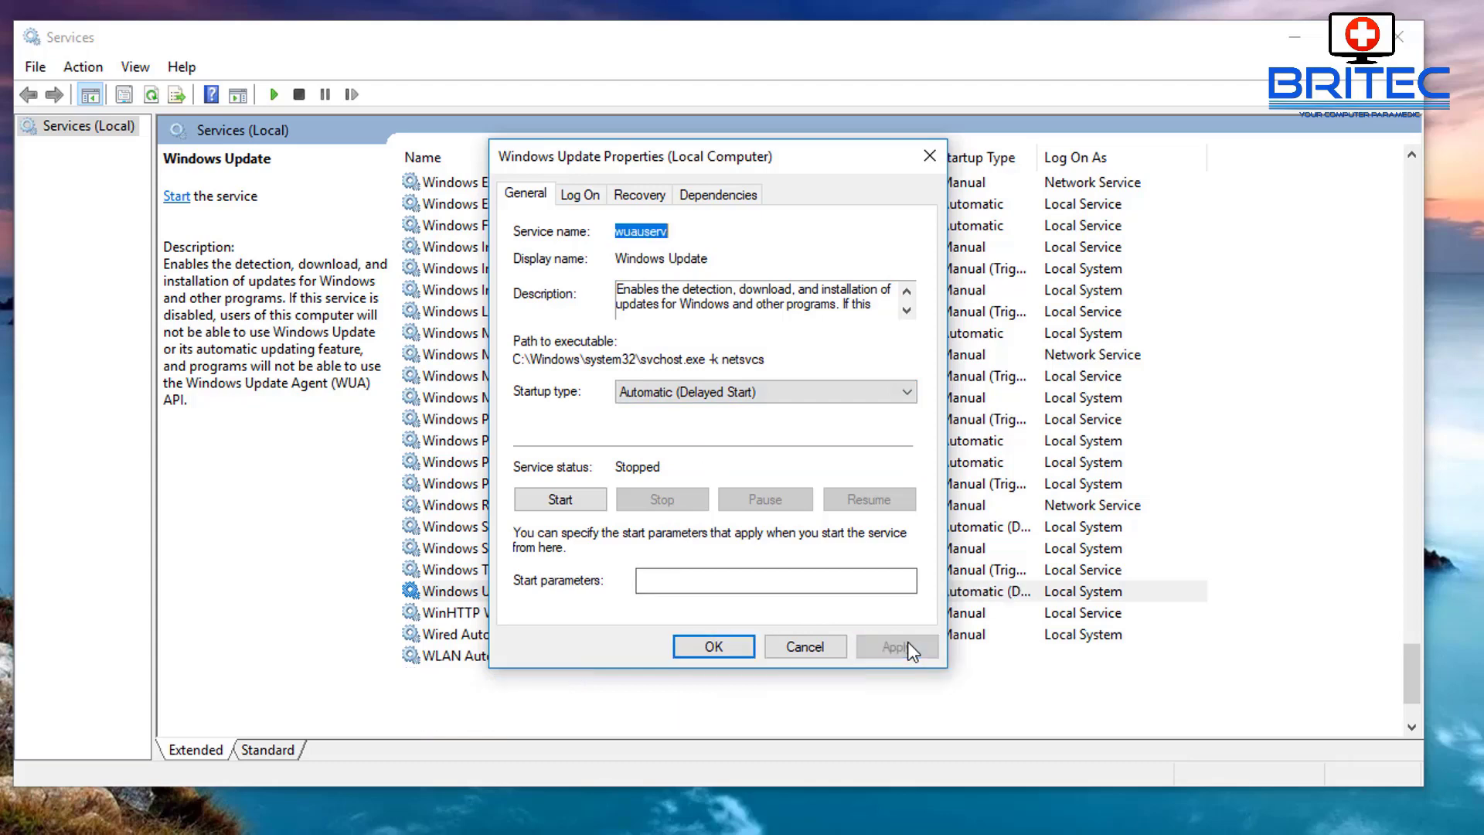
{"action": "left_click", "coordinate": [559, 499]}
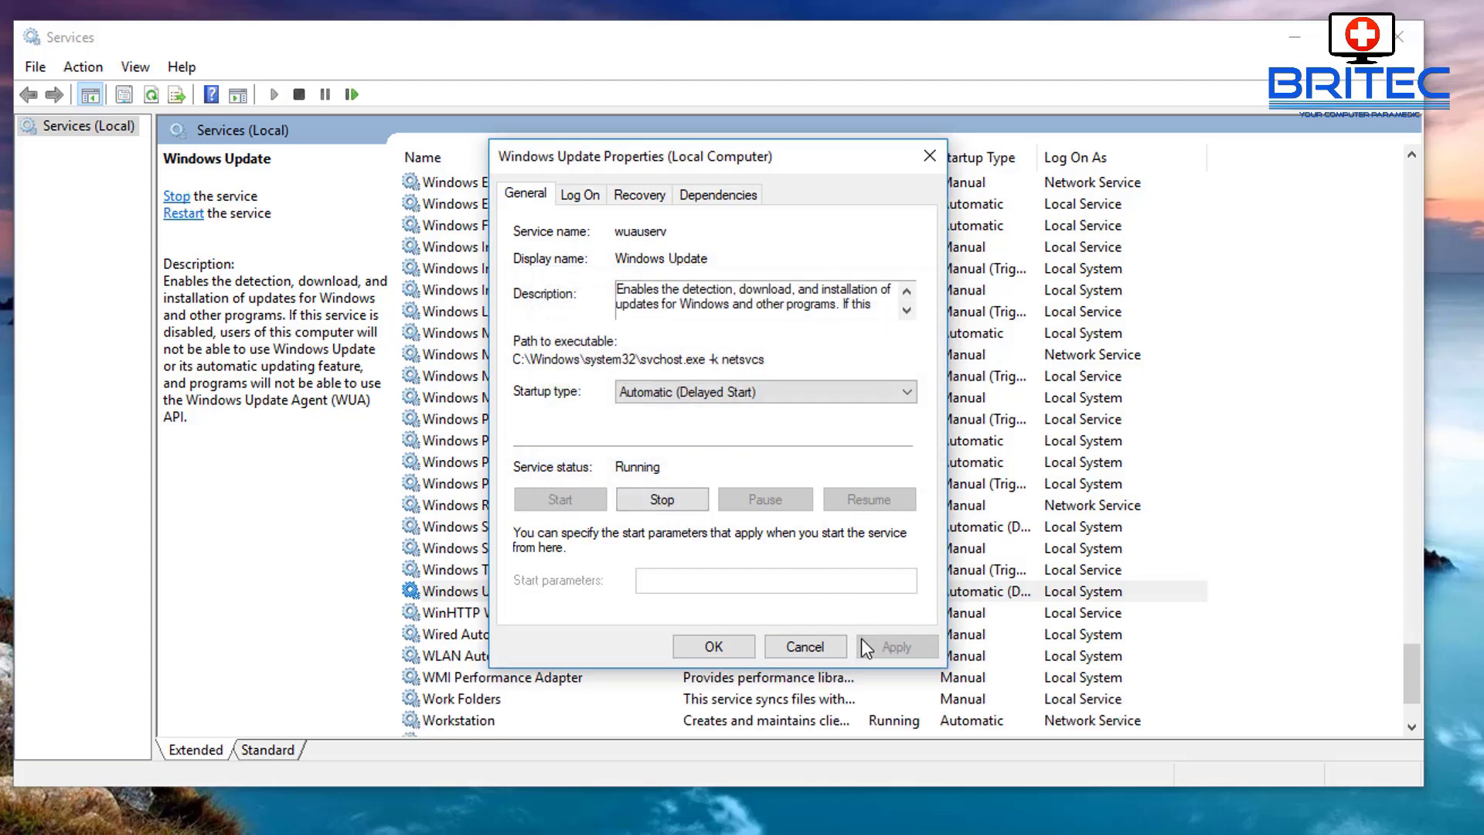
{"action": "left_click", "coordinate": [722, 652]}
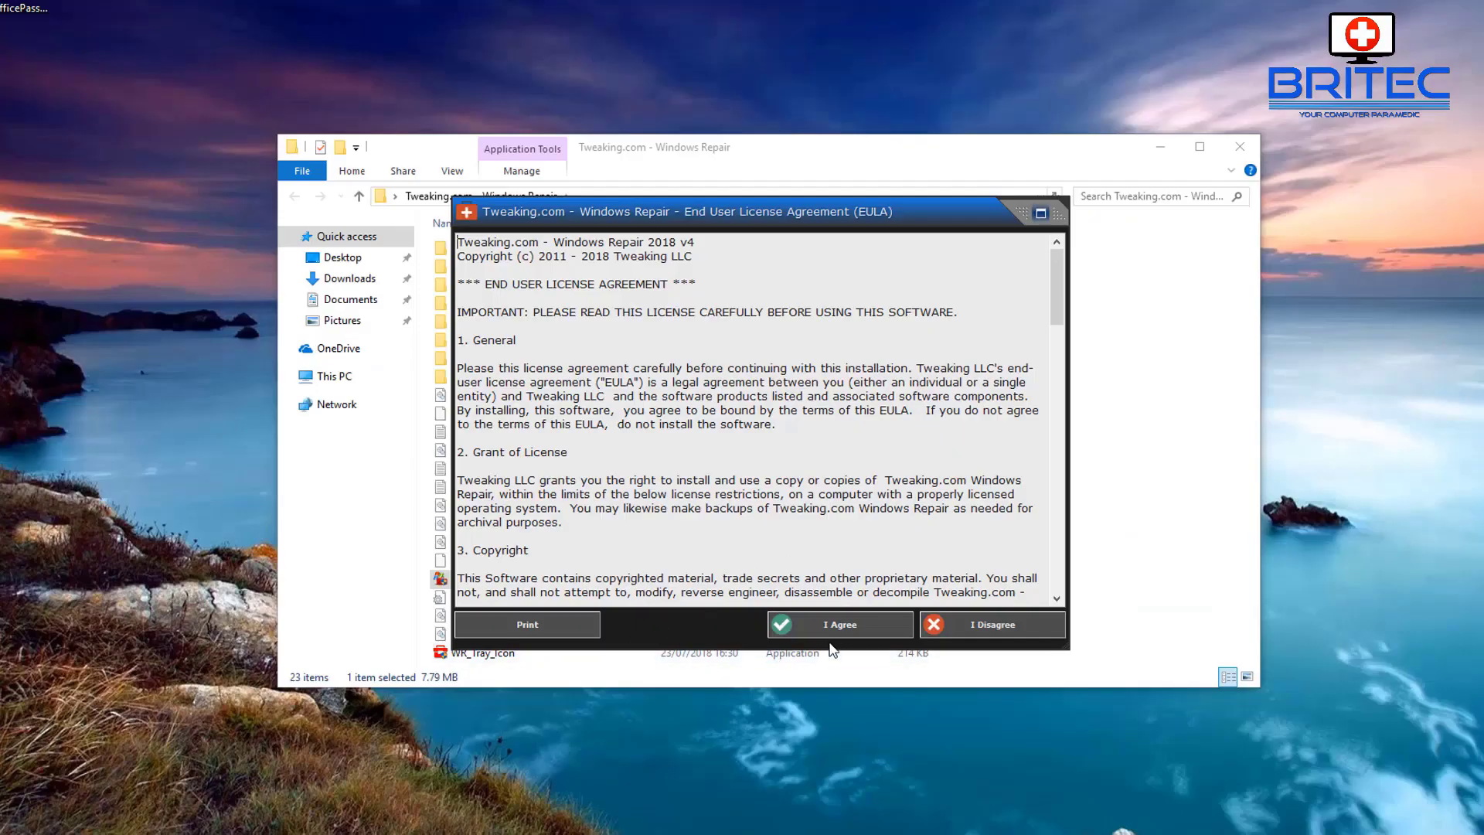
Step: Accept the Tweaking.com Windows Repair license agreement and open the repairs list, dismissing the Safe Mode warning
{"action": "left_click", "coordinate": [834, 627]}
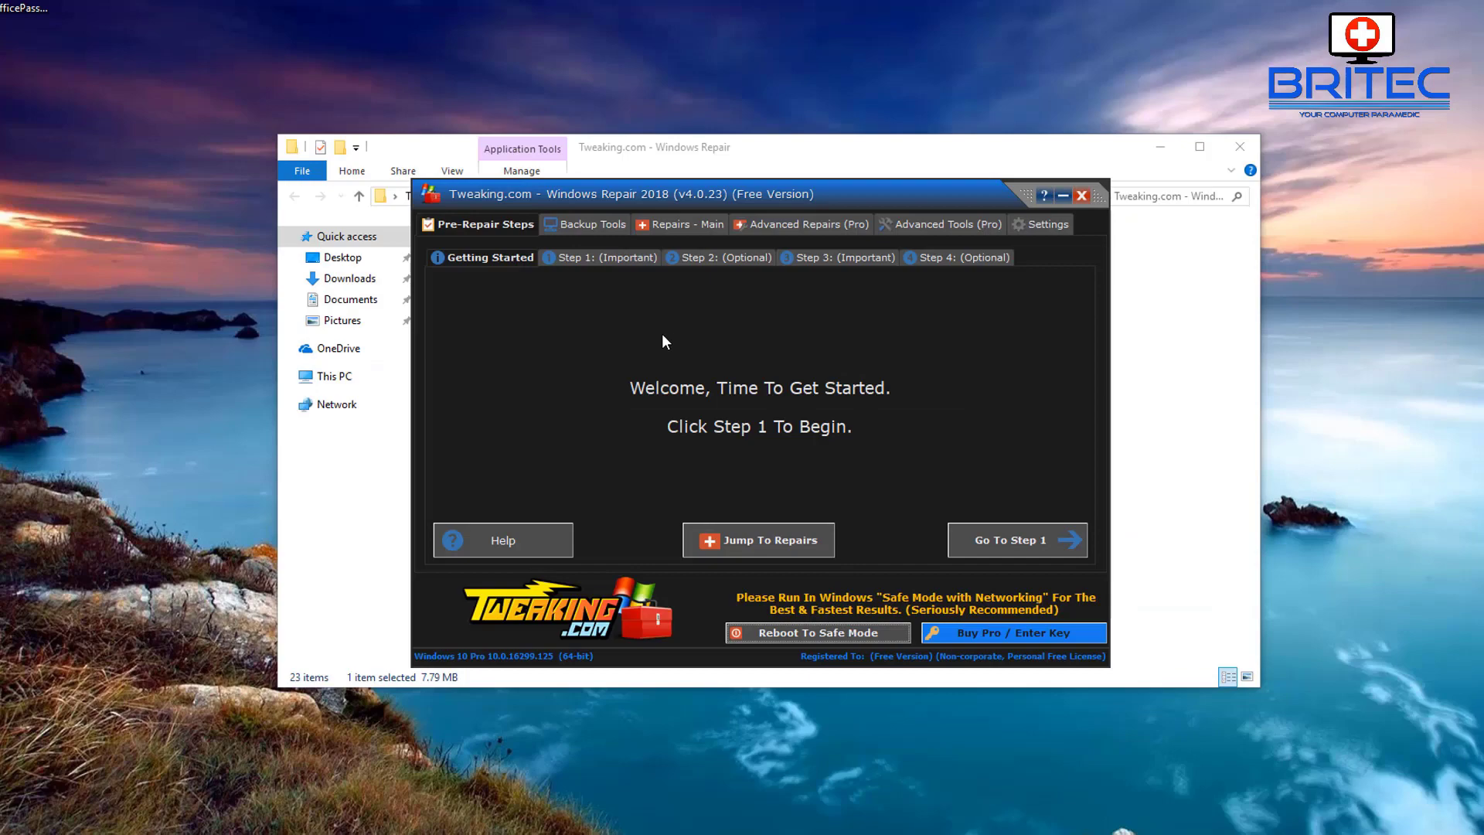
{"action": "left_click", "coordinate": [685, 227]}
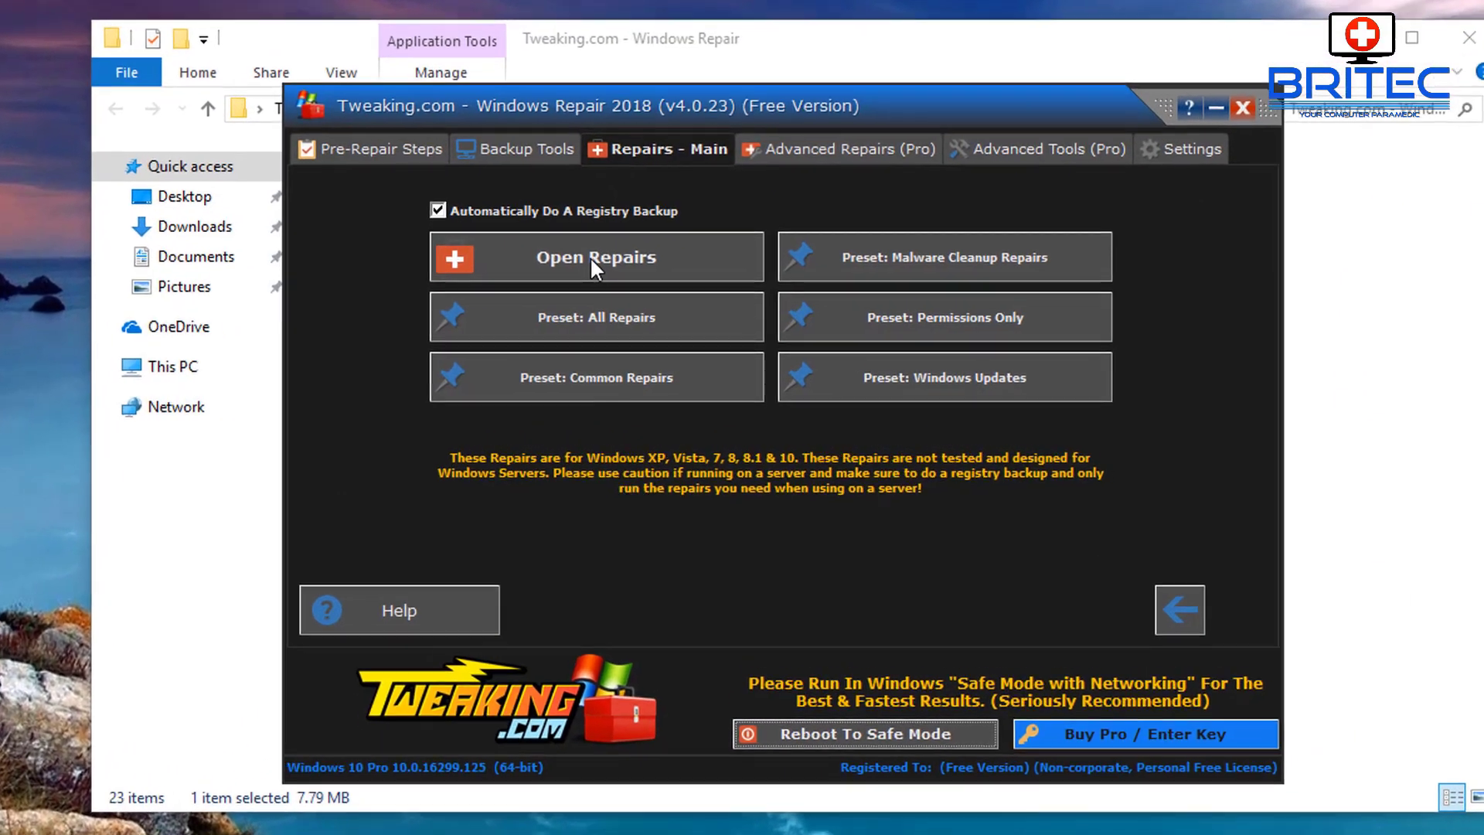
{"action": "left_click", "coordinate": [590, 257]}
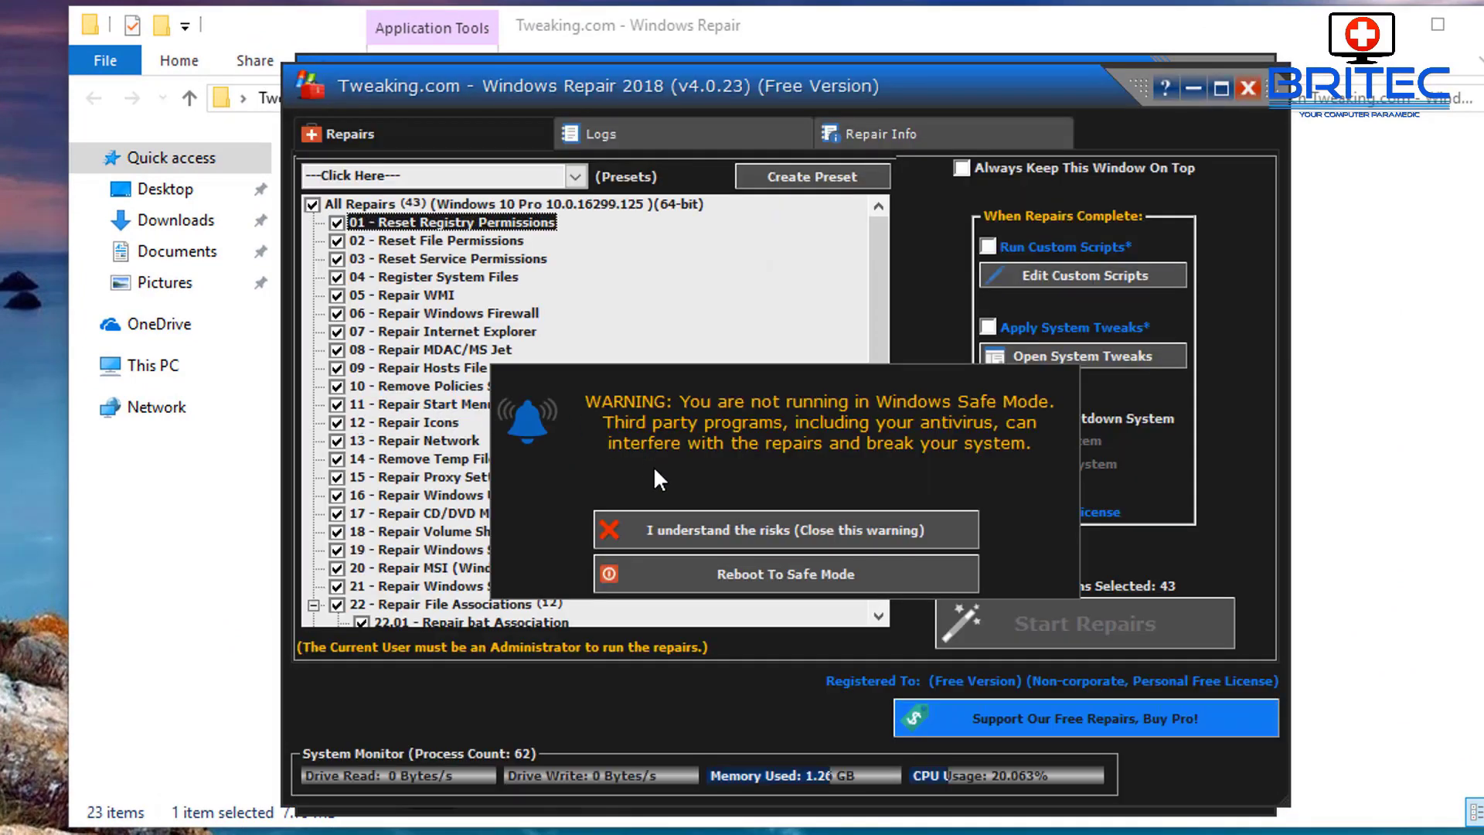
{"action": "left_click", "coordinate": [749, 526]}
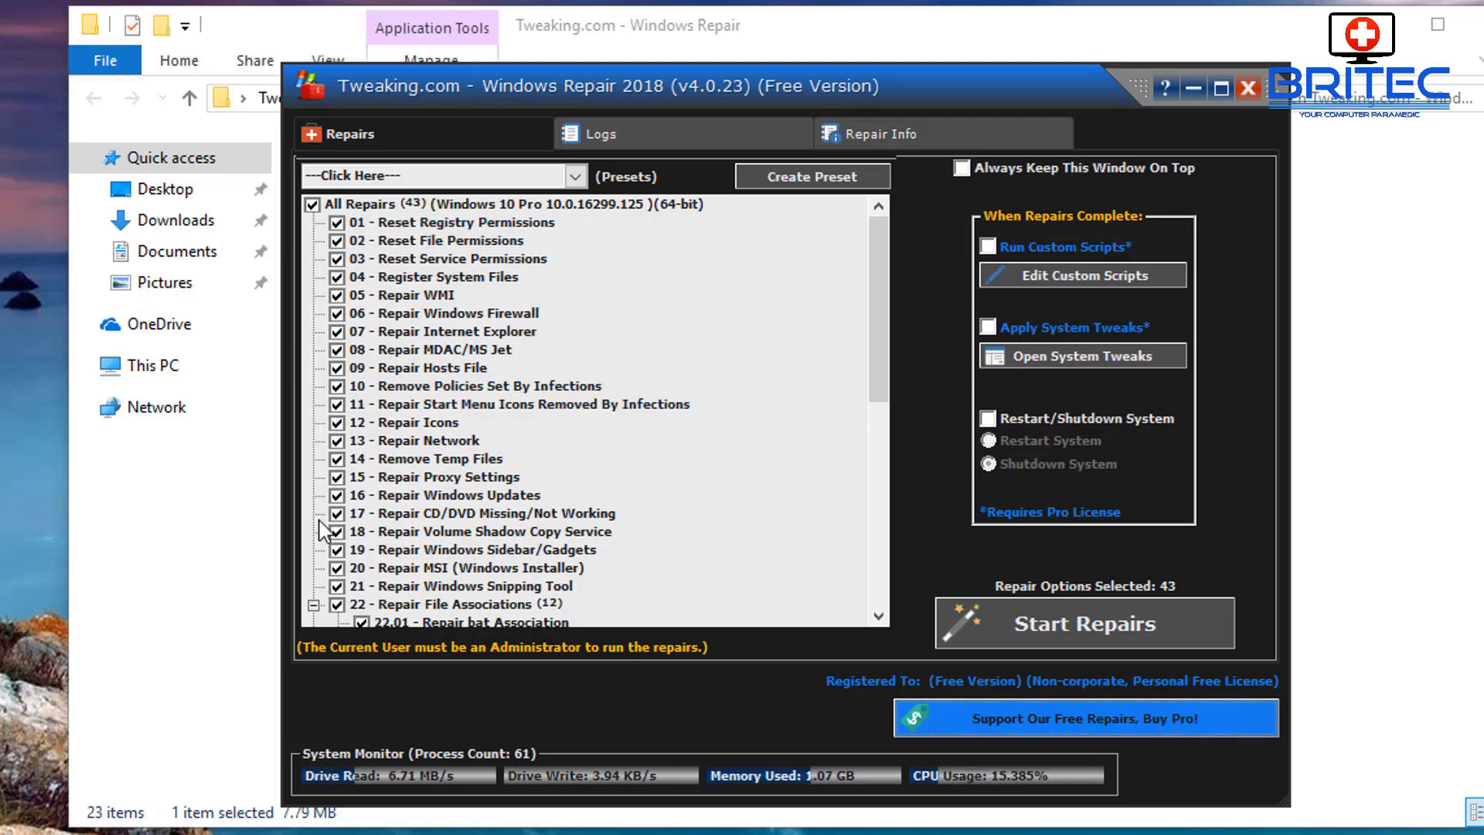
Step: Review the available repairs and load the Windows Updates preset
{"action": "scroll", "coordinate": [456, 533], "scroll_direction": "down", "scroll_amount": 4}
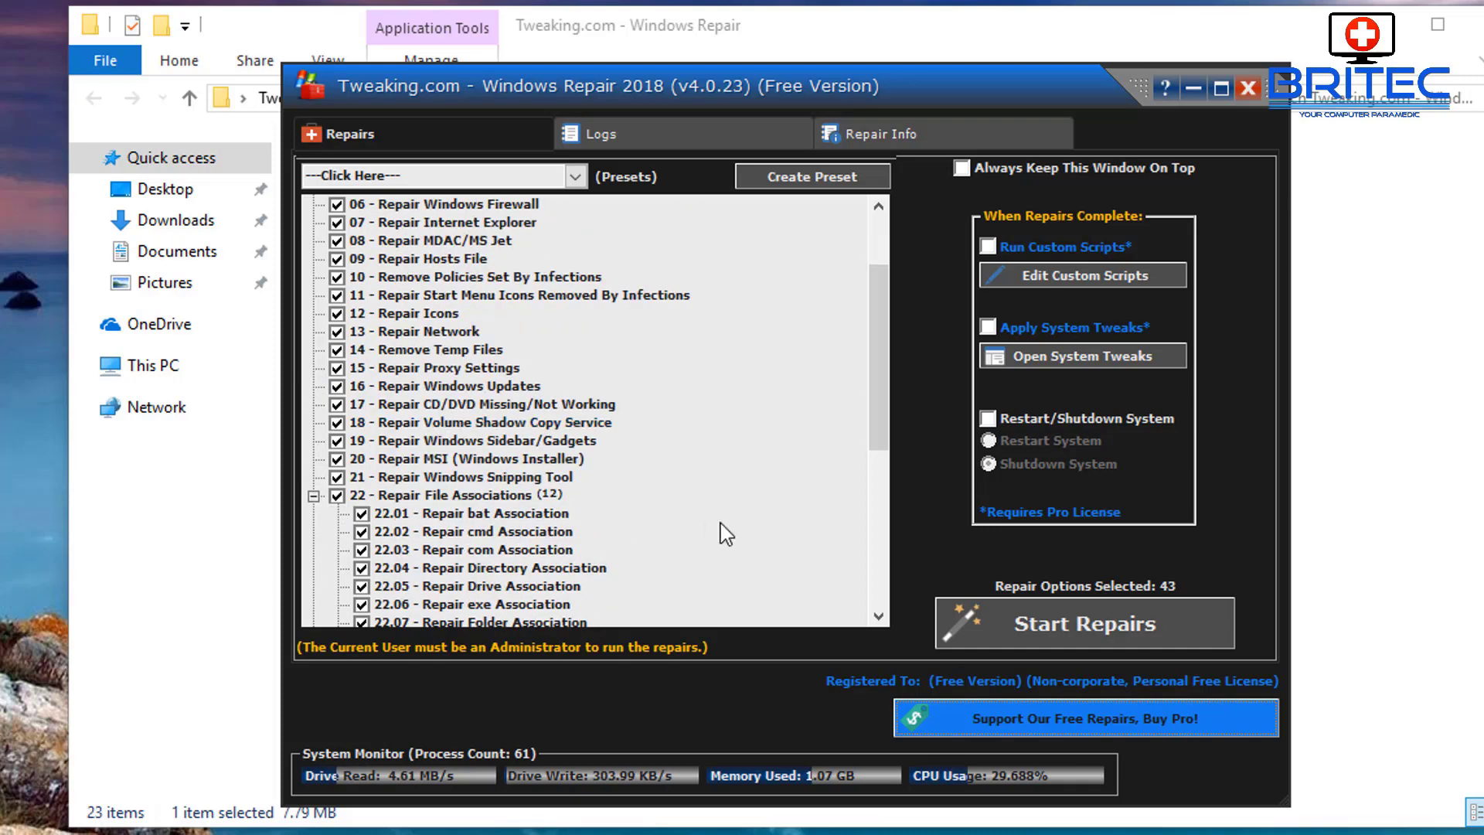
{"action": "scroll", "coordinate": [725, 533], "scroll_direction": "down", "scroll_amount": 2}
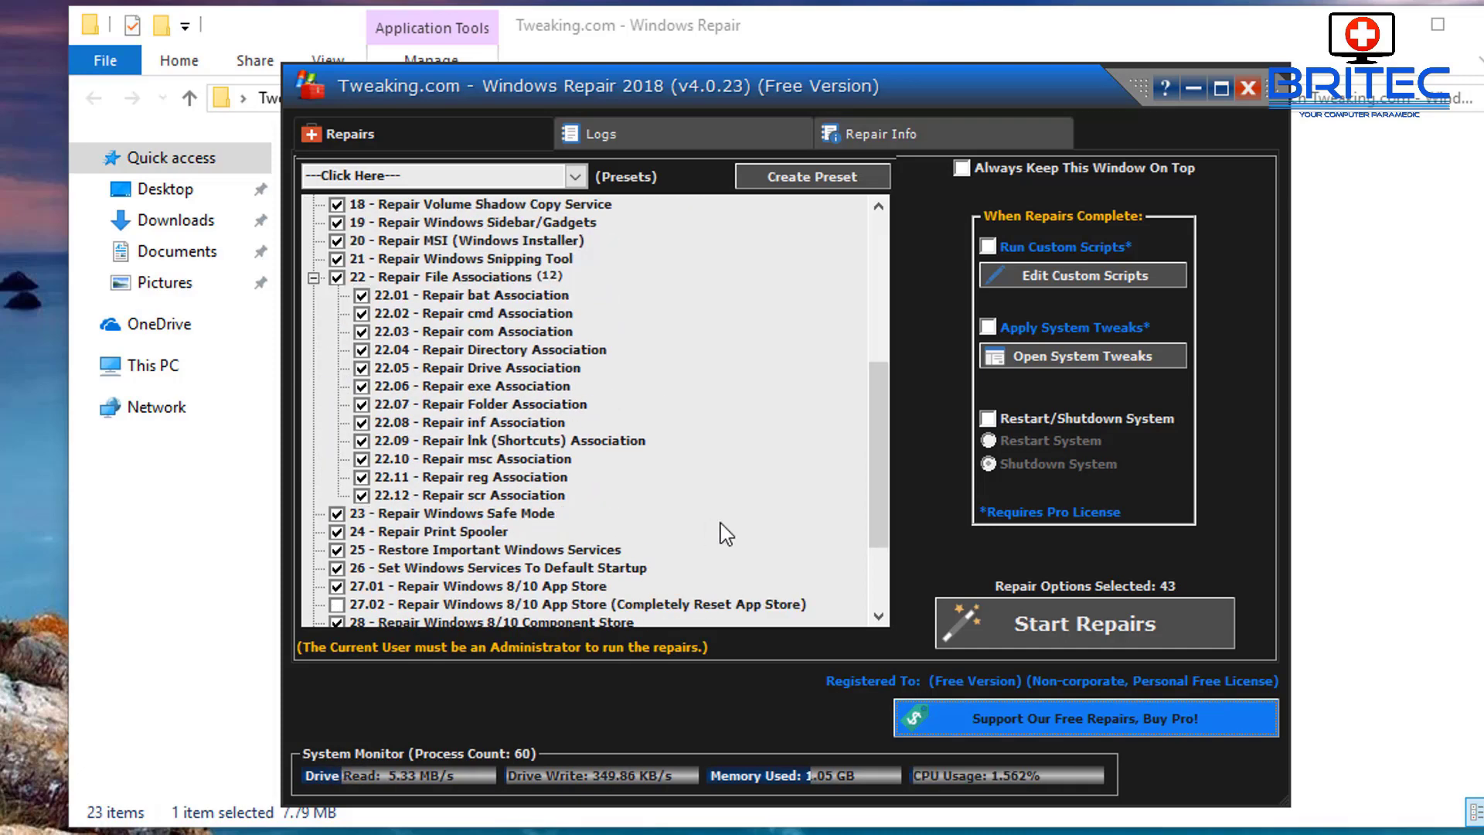
{"action": "scroll", "coordinate": [725, 533], "scroll_direction": "down", "scroll_amount": 2}
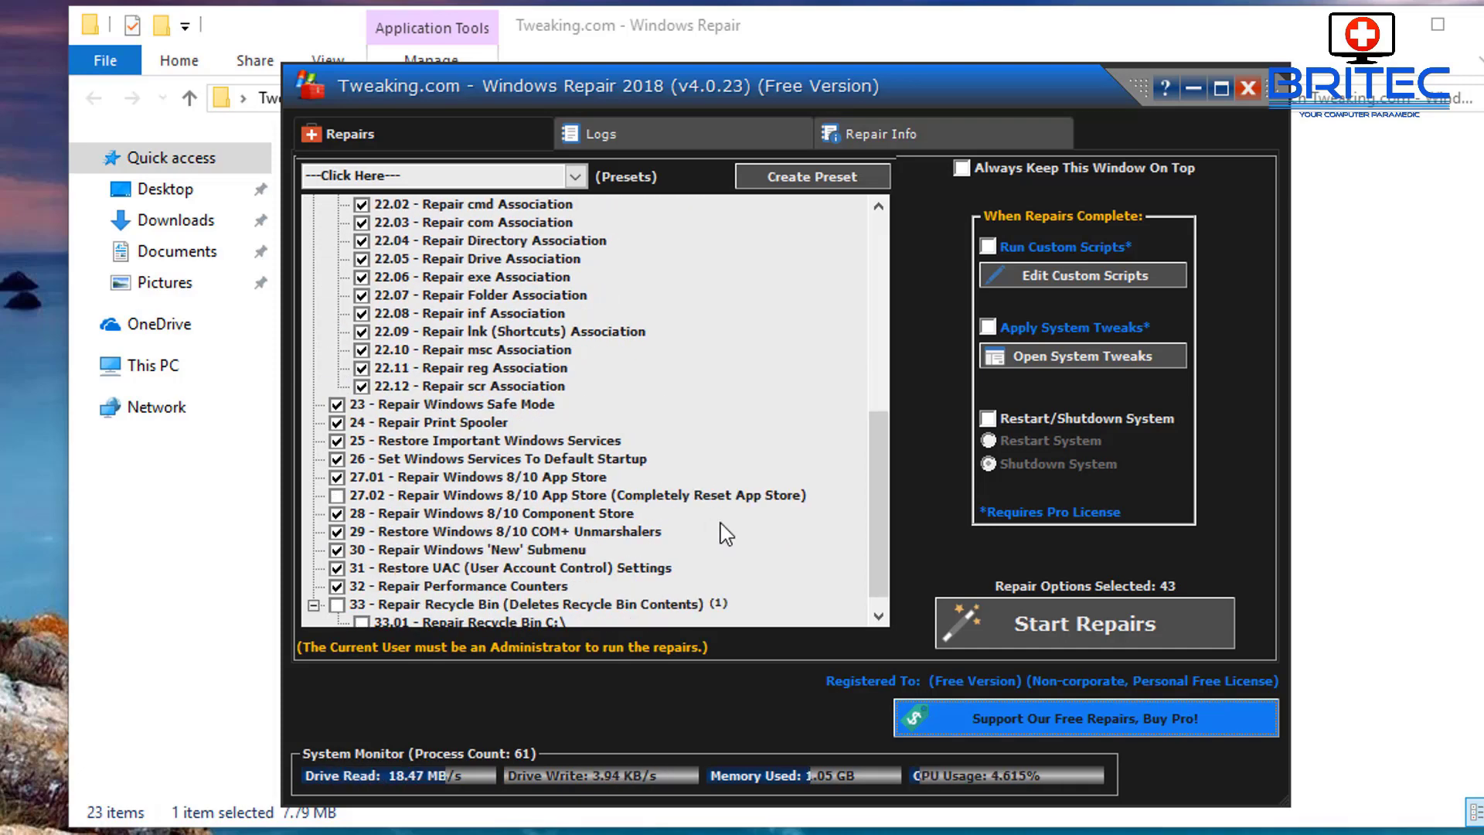
{"action": "scroll", "coordinate": [725, 533], "scroll_direction": "down", "scroll_amount": 1}
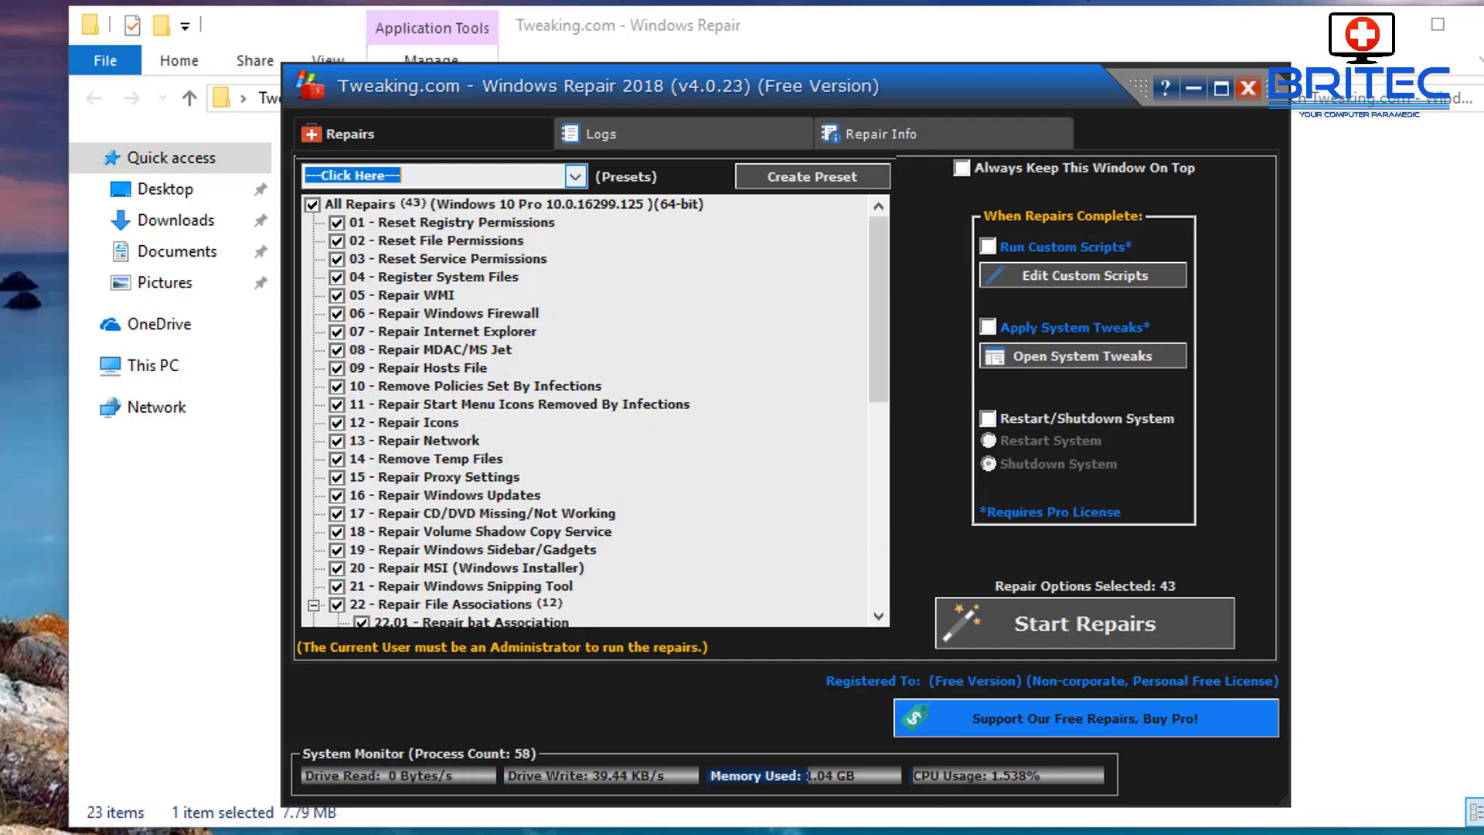
{"action": "left_click", "coordinate": [575, 177]}
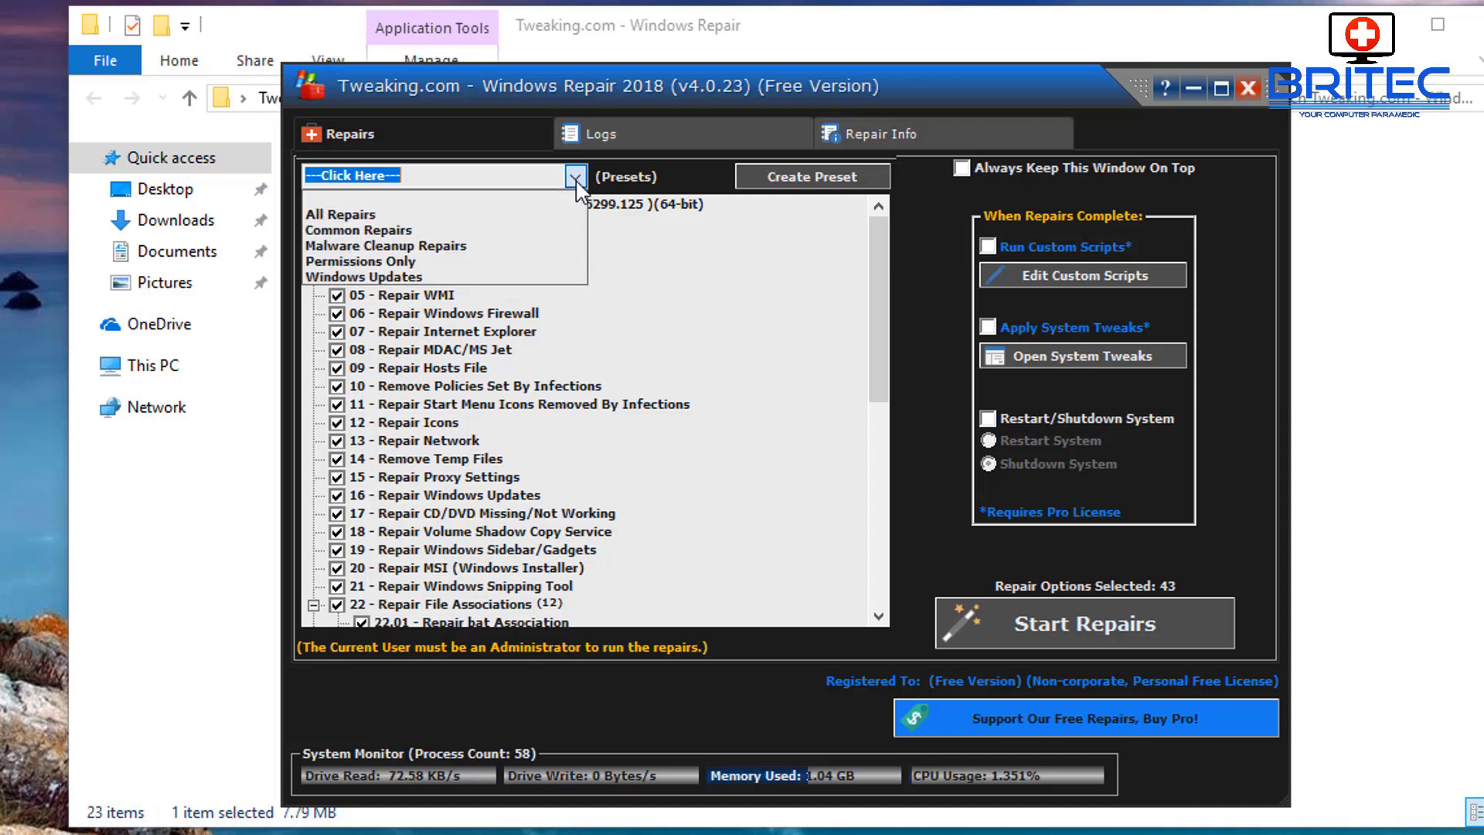
{"action": "left_click", "coordinate": [430, 279]}
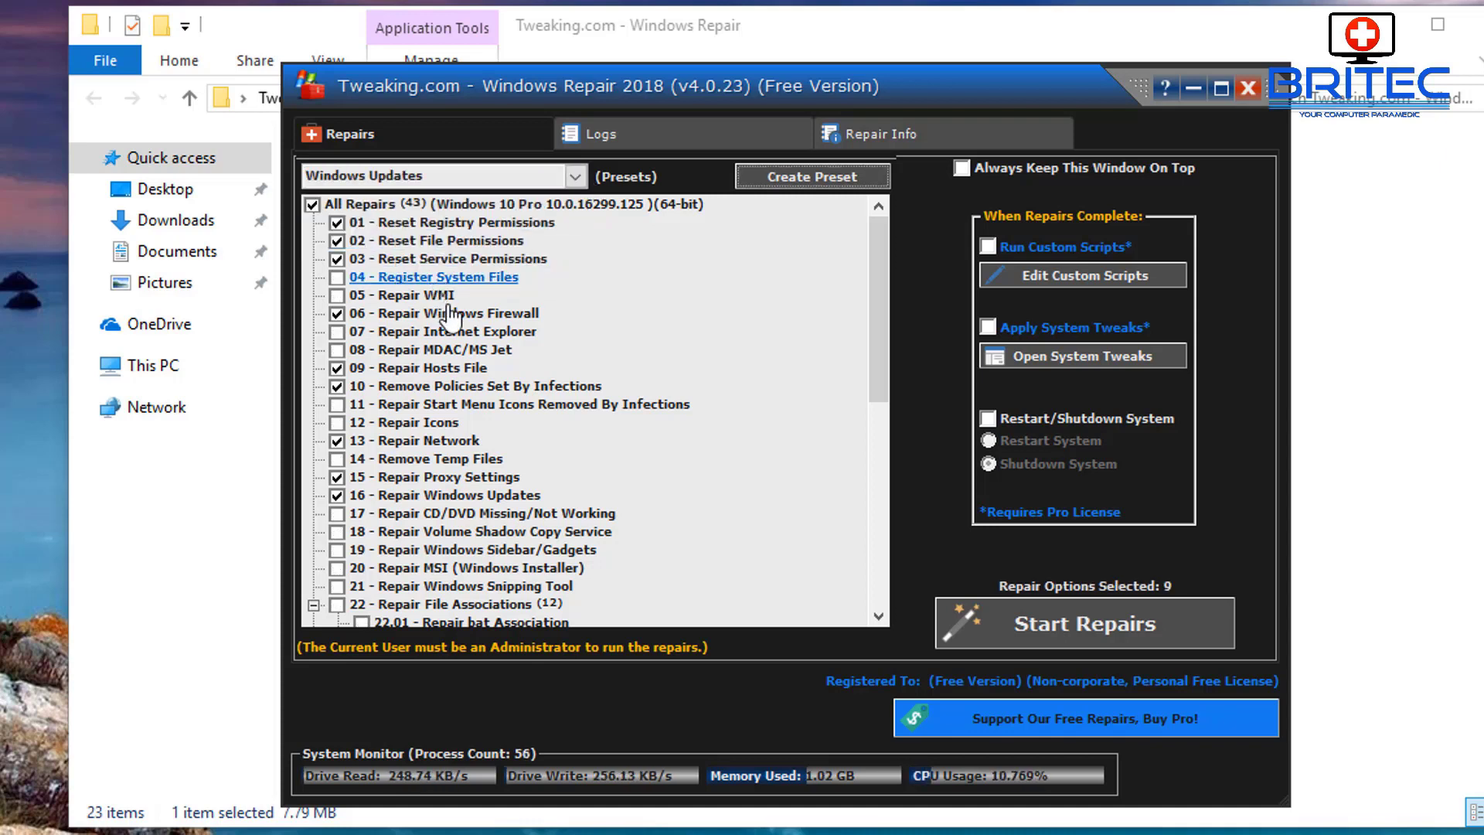
Step: Start the repairs from the Windows Updates preset and minimize the default file permissions repair window
{"action": "left_click", "coordinate": [337, 240]}
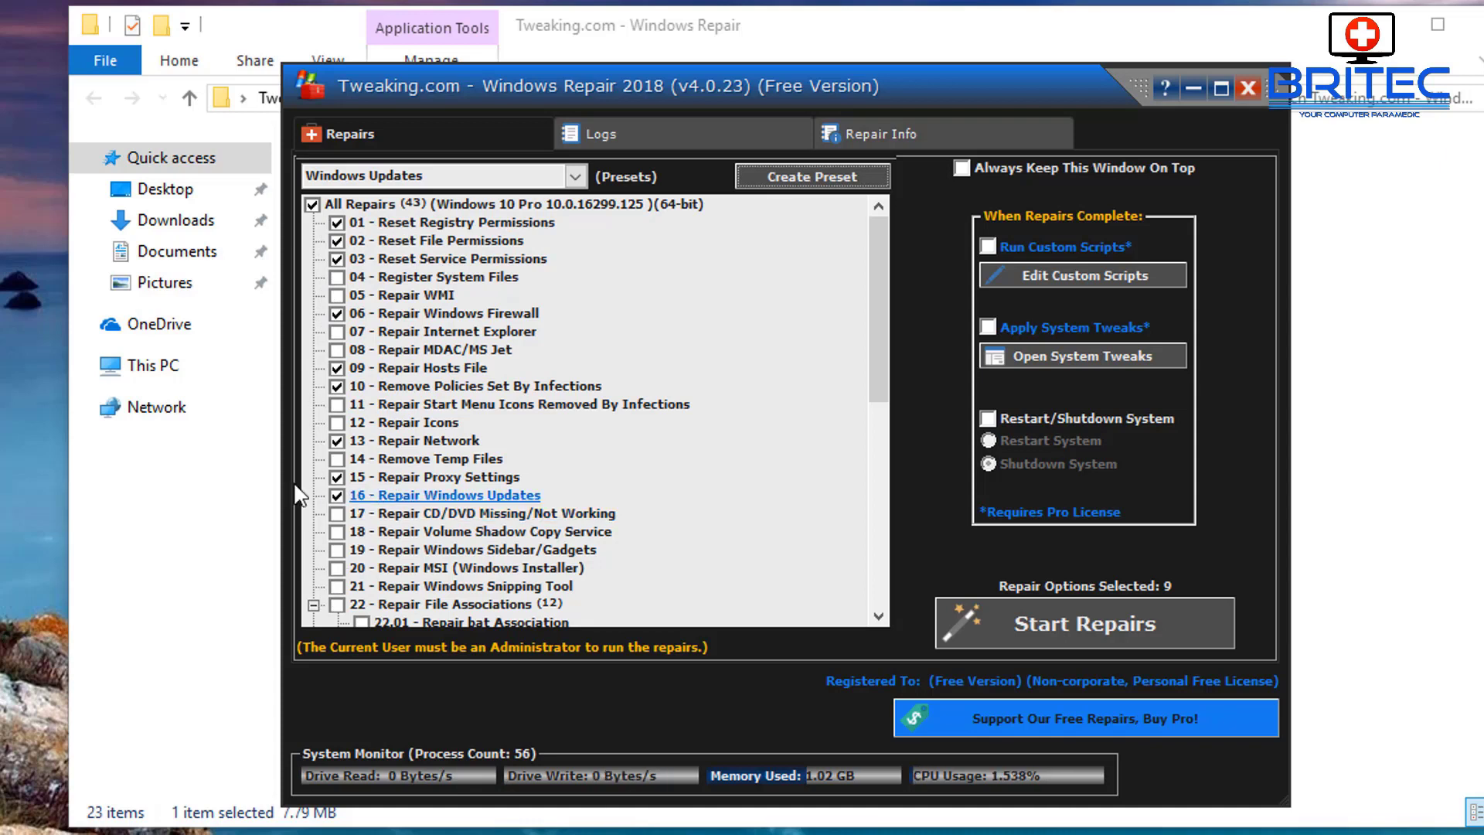
{"action": "left_click", "coordinate": [338, 495]}
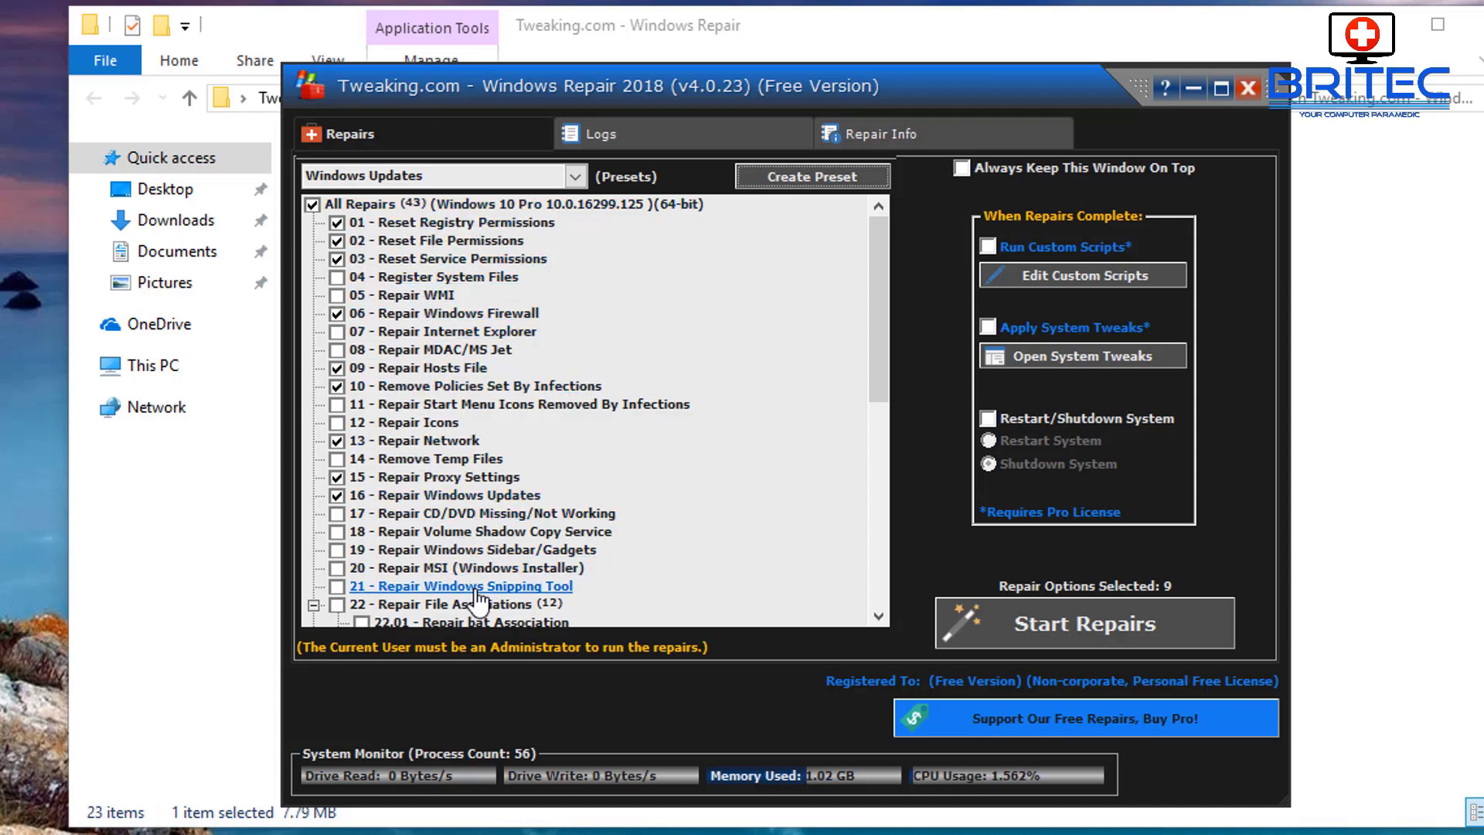
{"action": "left_click", "coordinate": [1108, 632]}
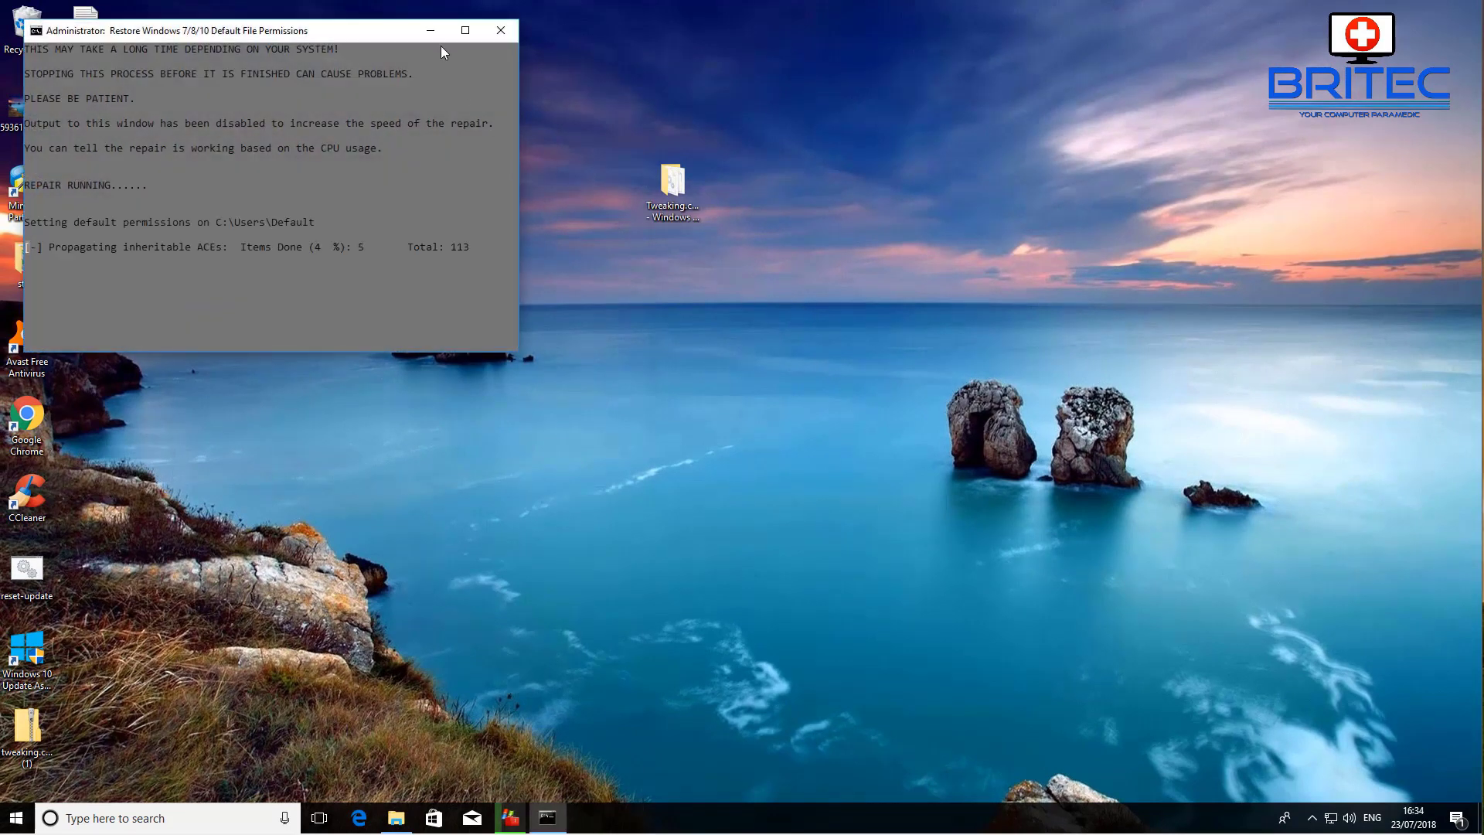
{"action": "left_click", "coordinate": [424, 30]}
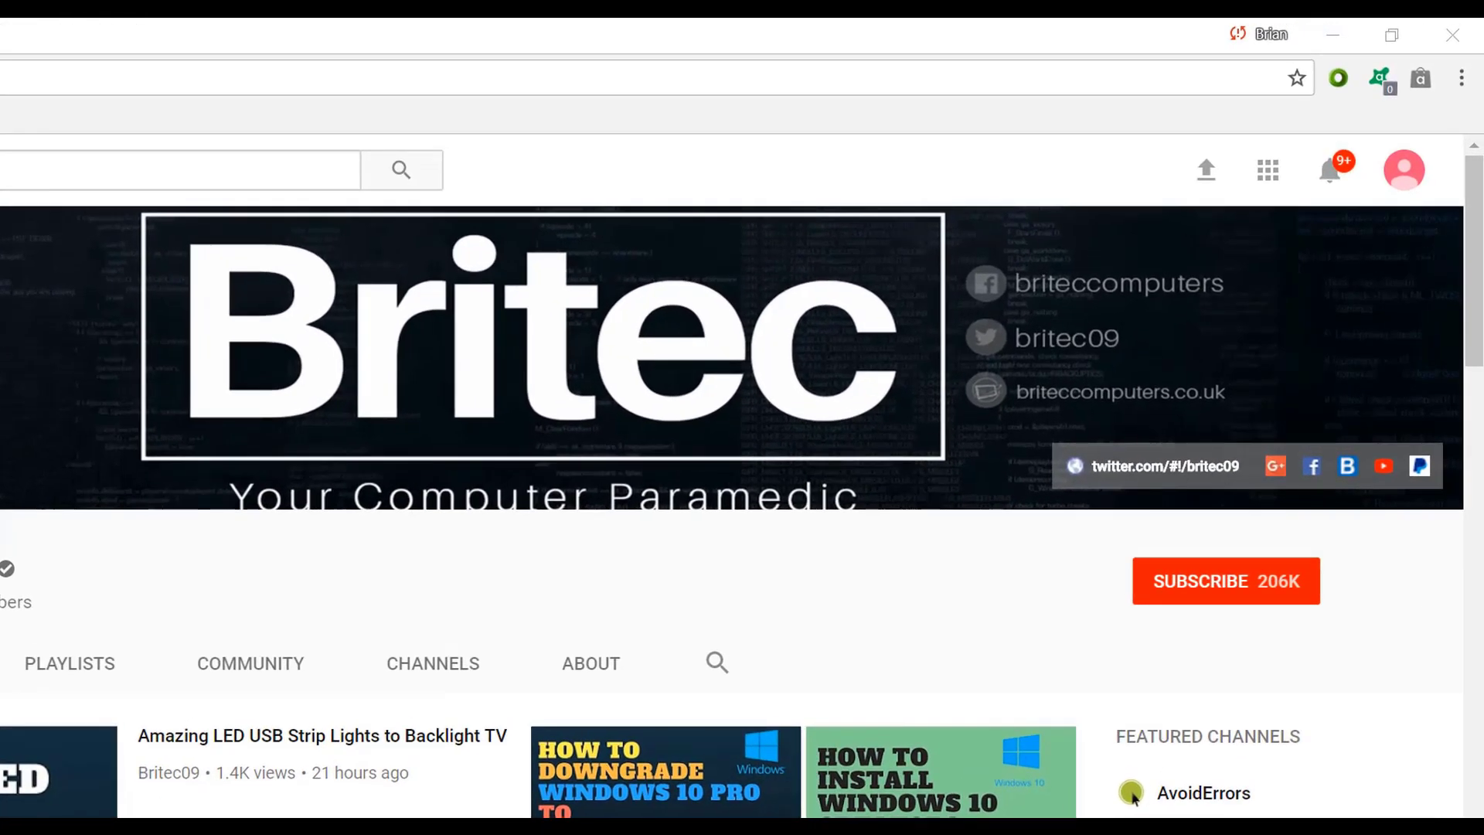
Step: Switch to the Britec channel page on YouTube and subscribe to the channel
{"action": "left_click", "coordinate": [1243, 599]}
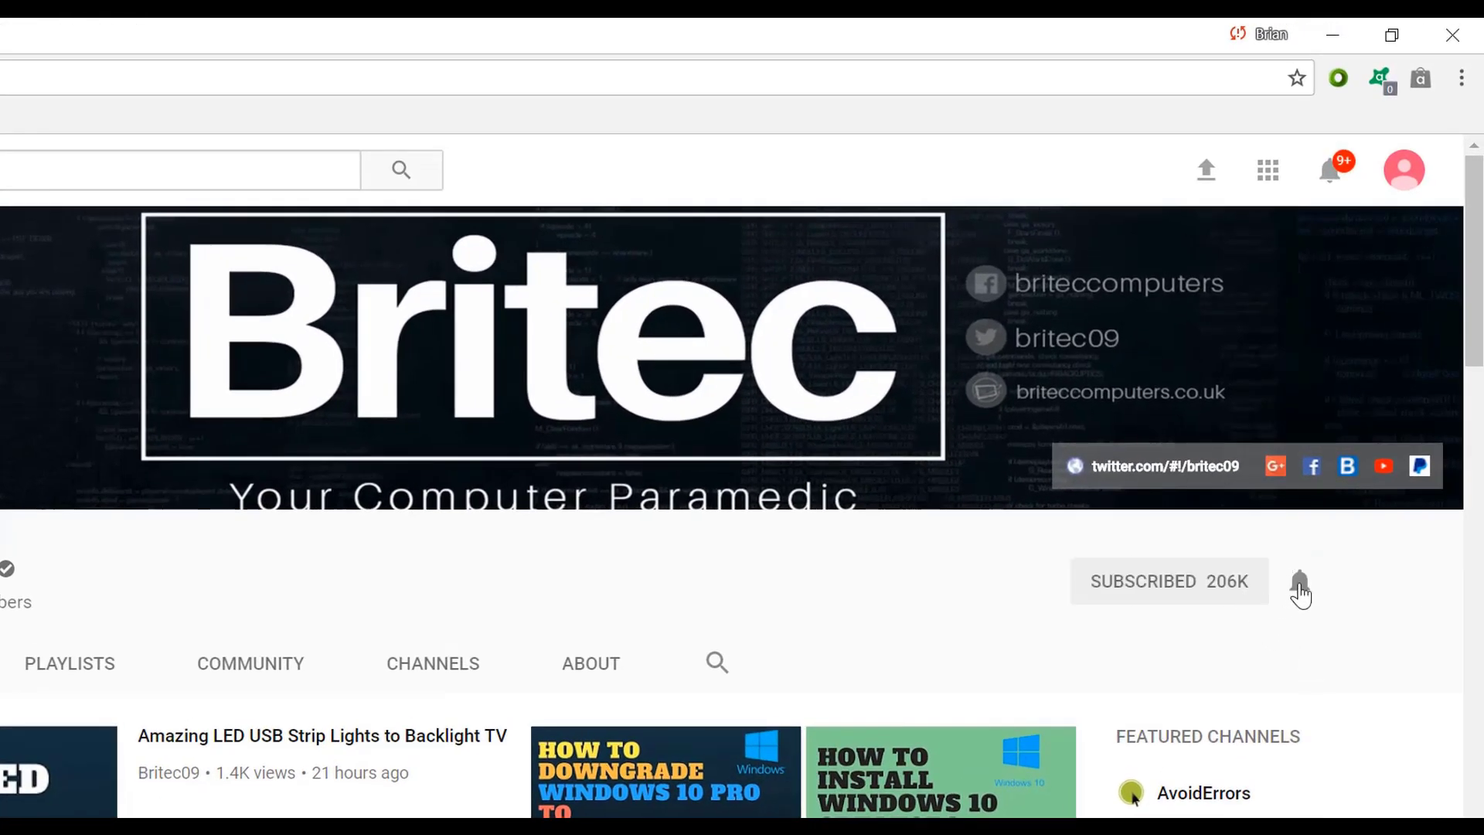